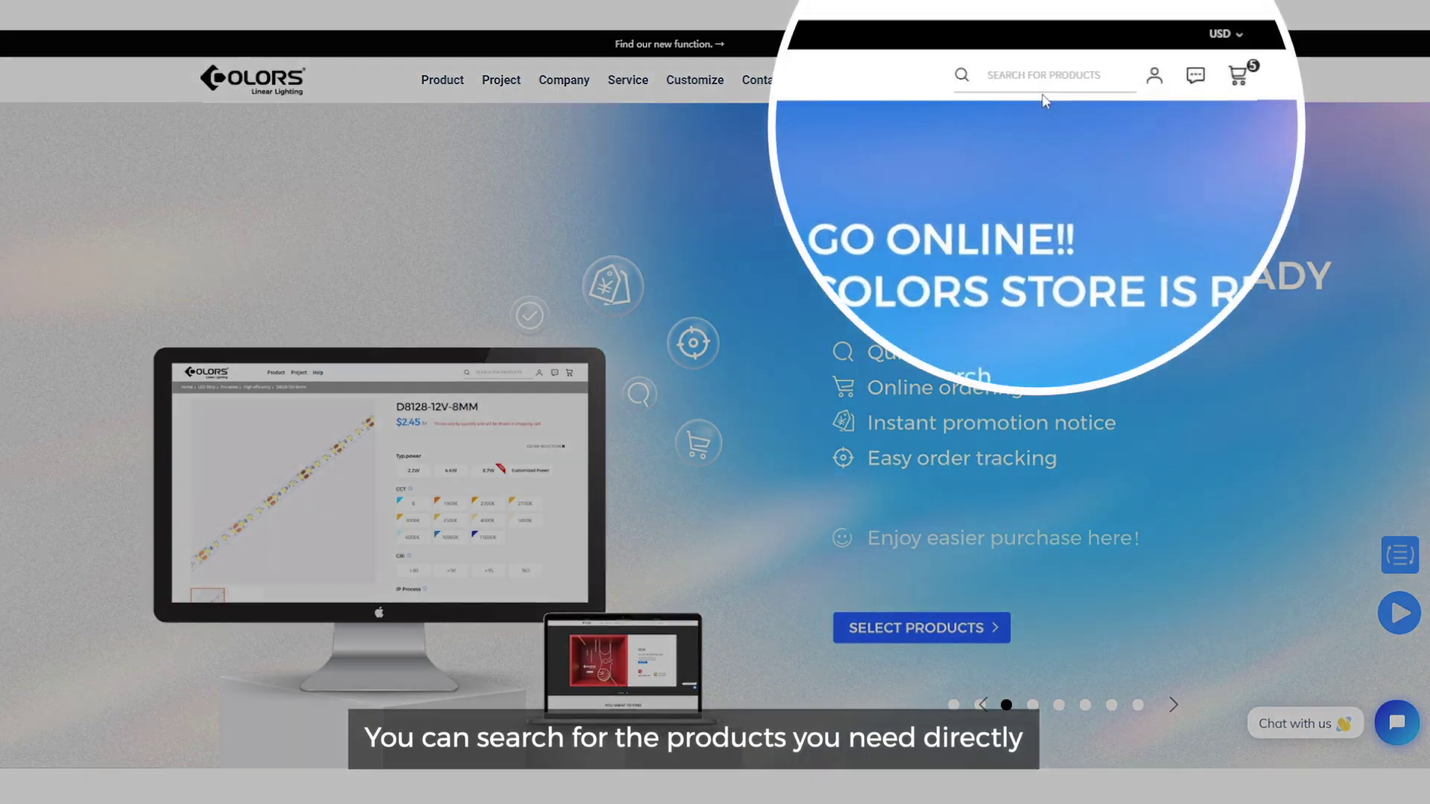
Step: Search for D8128-24V and open the D8128-24V-8MM product page
click(1047, 81)
text(D)
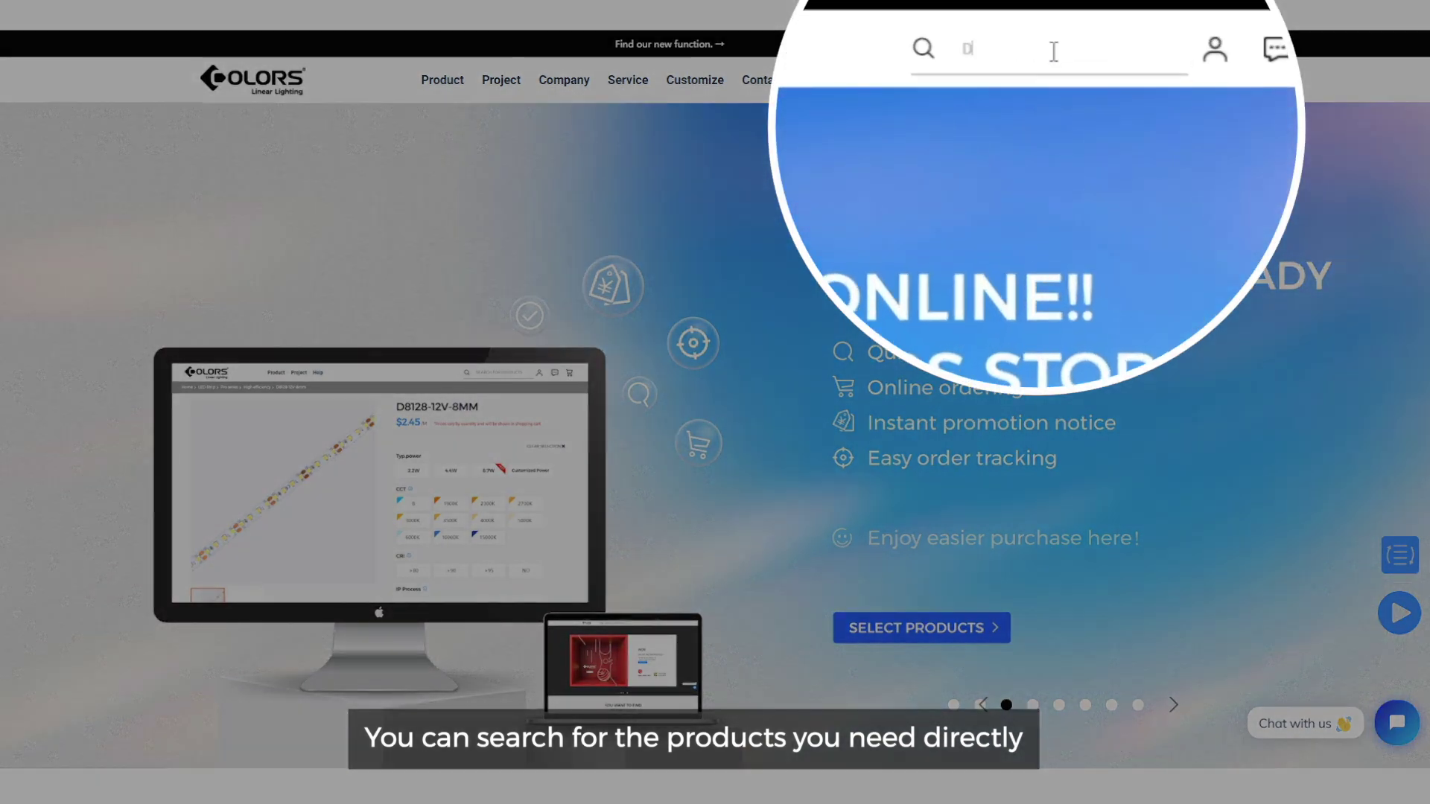
text(8128-24V)
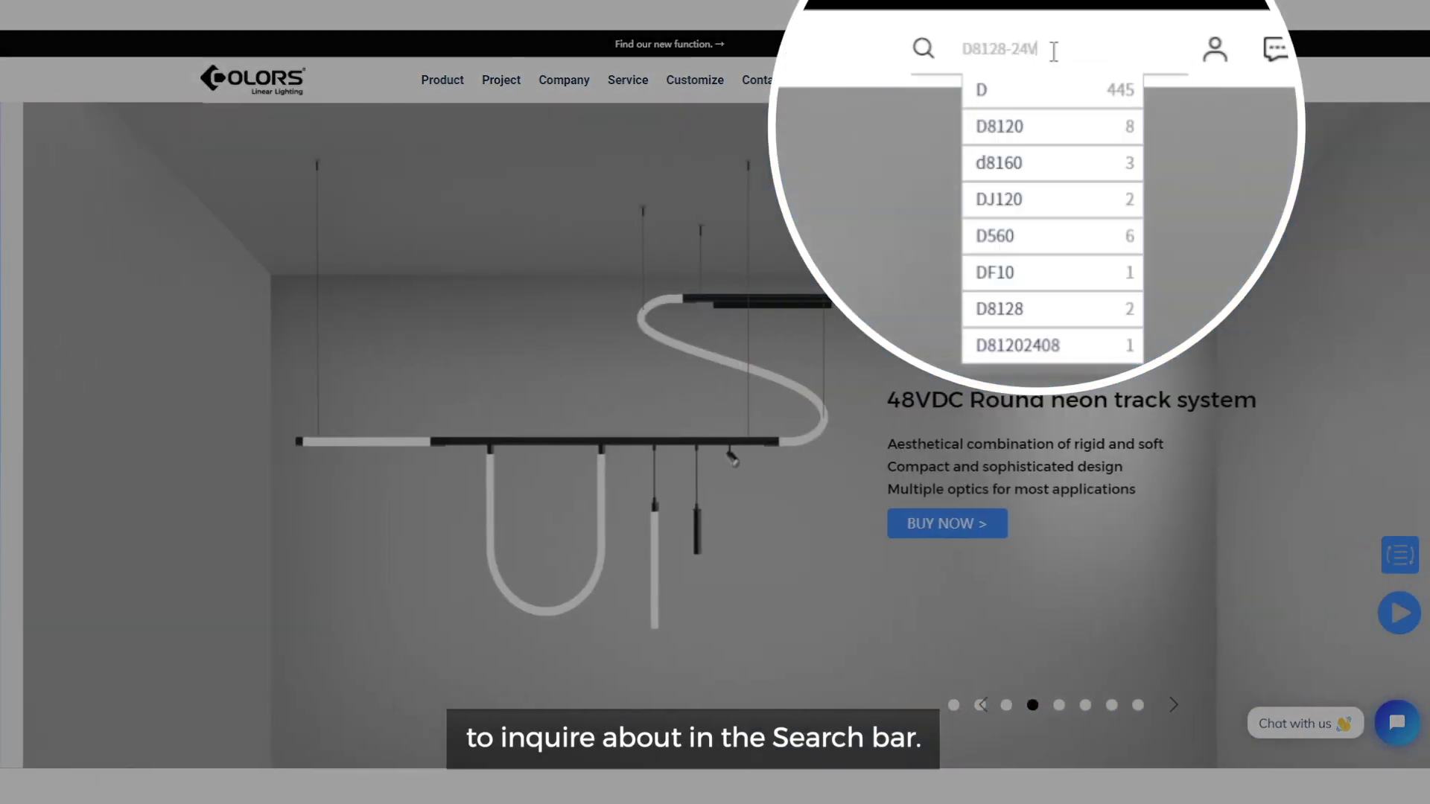
key(Return)
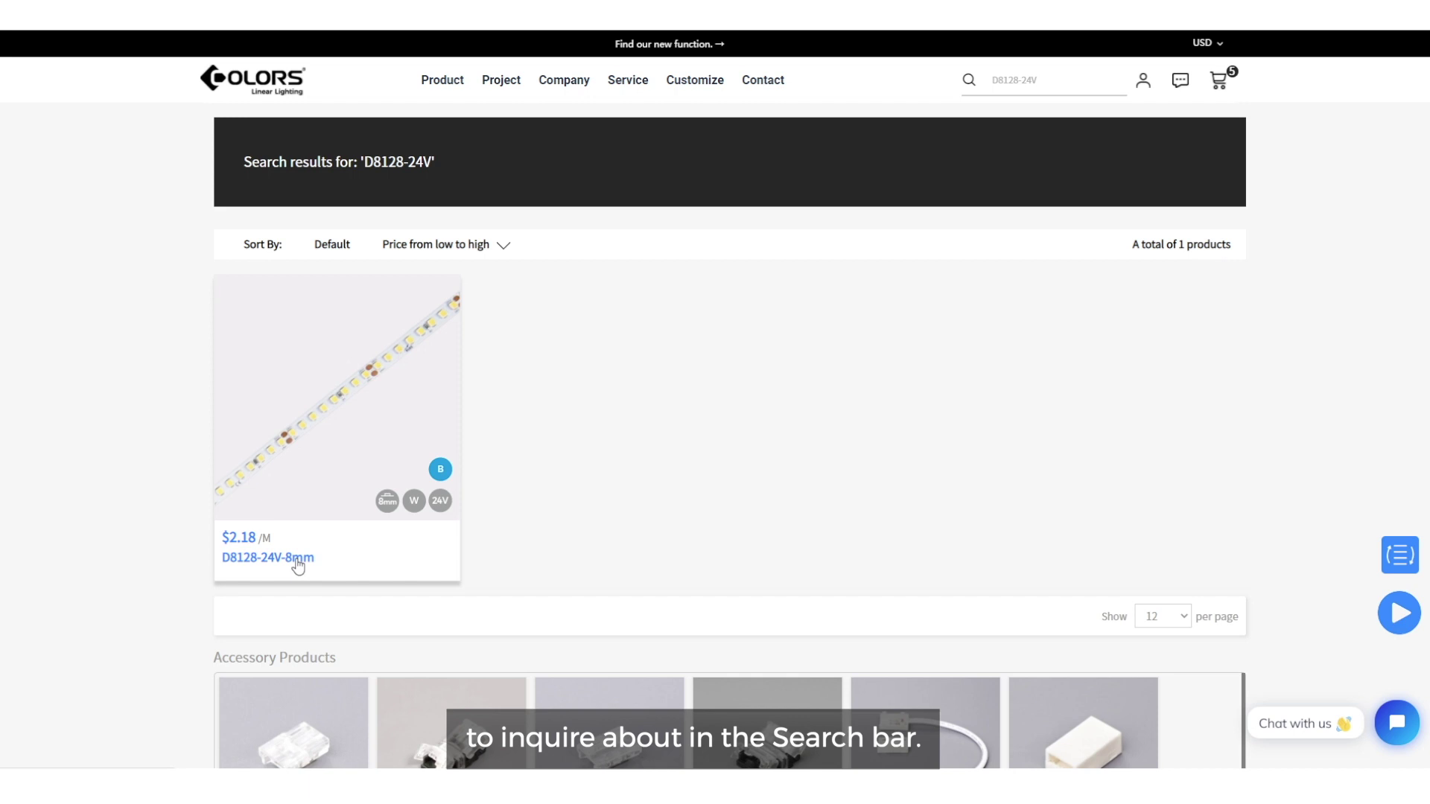
click(298, 557)
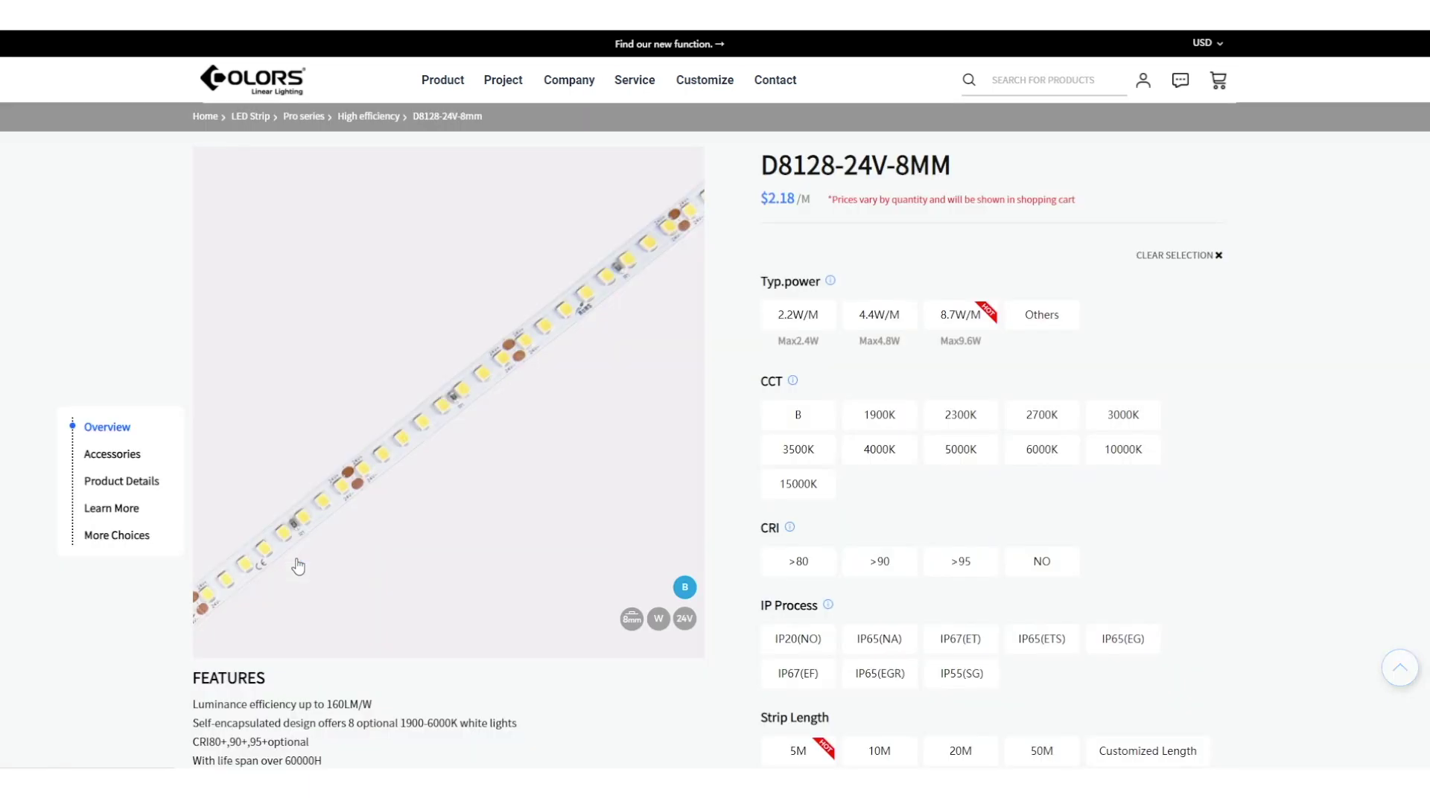
Step: Choose 2700K, CRI above 90, IP20 non-waterproof, 5M length and one-end entry cable
click(1053, 426)
click(875, 562)
scroll(876, 560, down, 2)
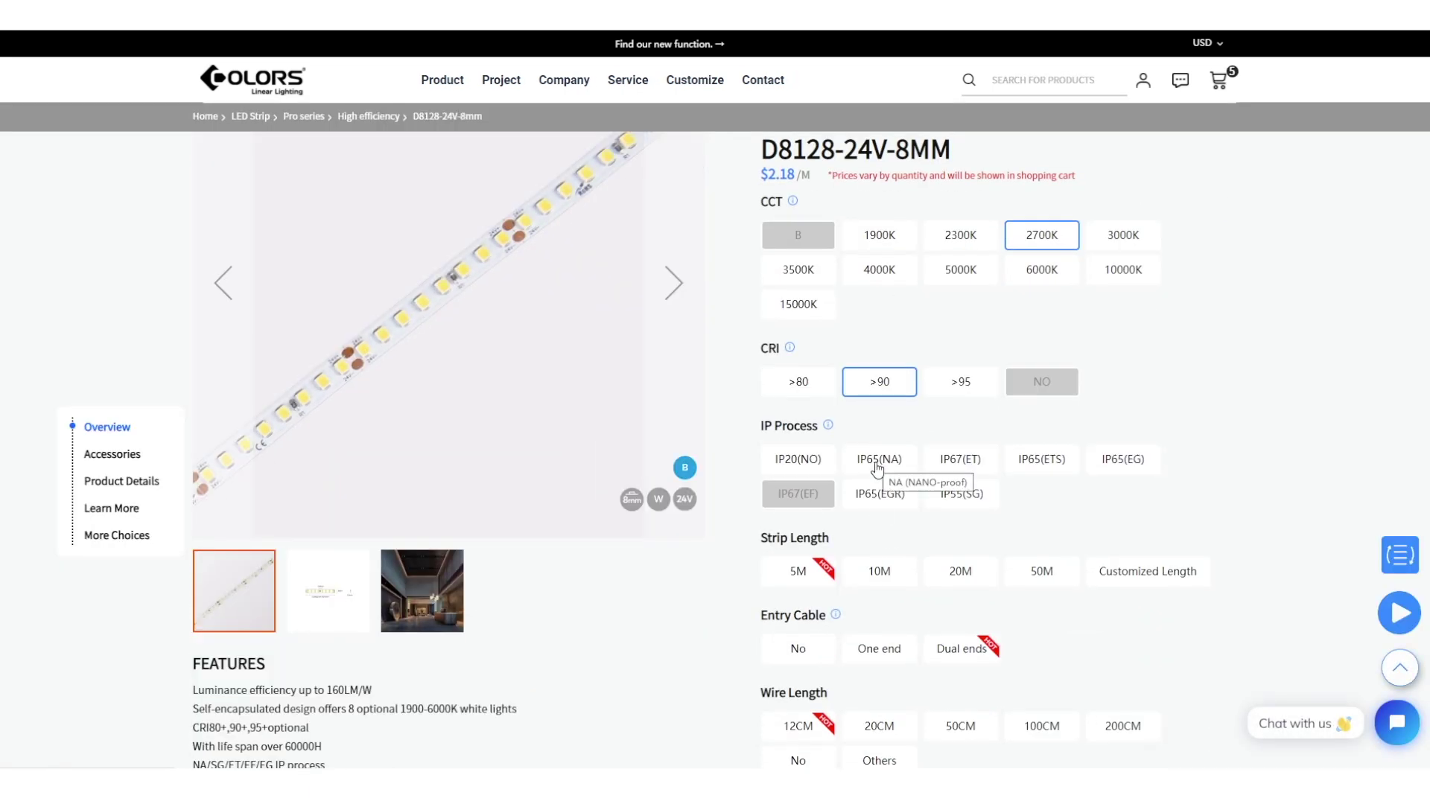
click(810, 465)
click(798, 571)
click(879, 649)
Step: Pick 12CM wire, white 3M 55230 tape and parallel wire, then add it to the lead-time inquiry
scroll(849, 611, down, 2)
click(823, 580)
scroll(823, 551, down, 2)
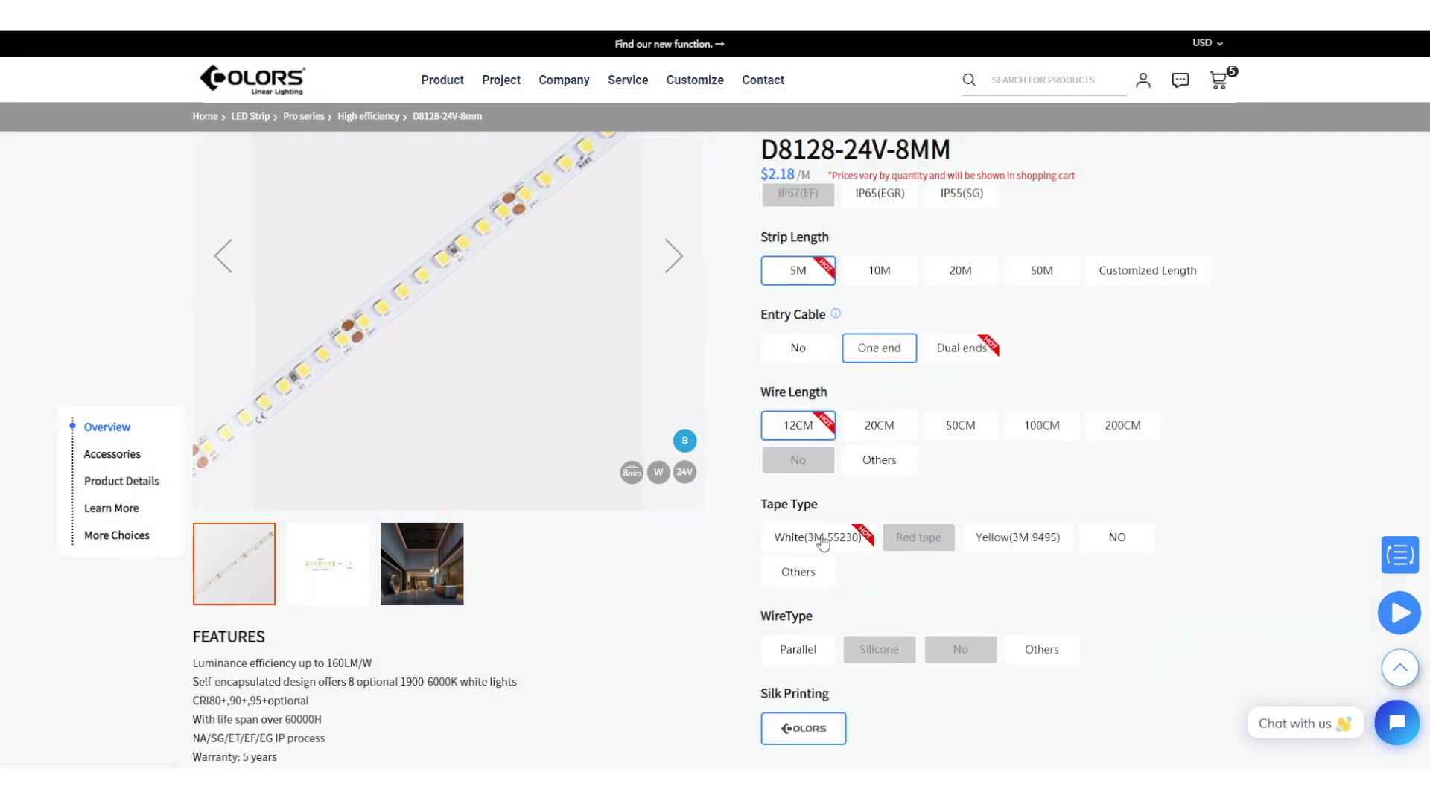
click(823, 543)
click(797, 650)
scroll(842, 671, down, 3)
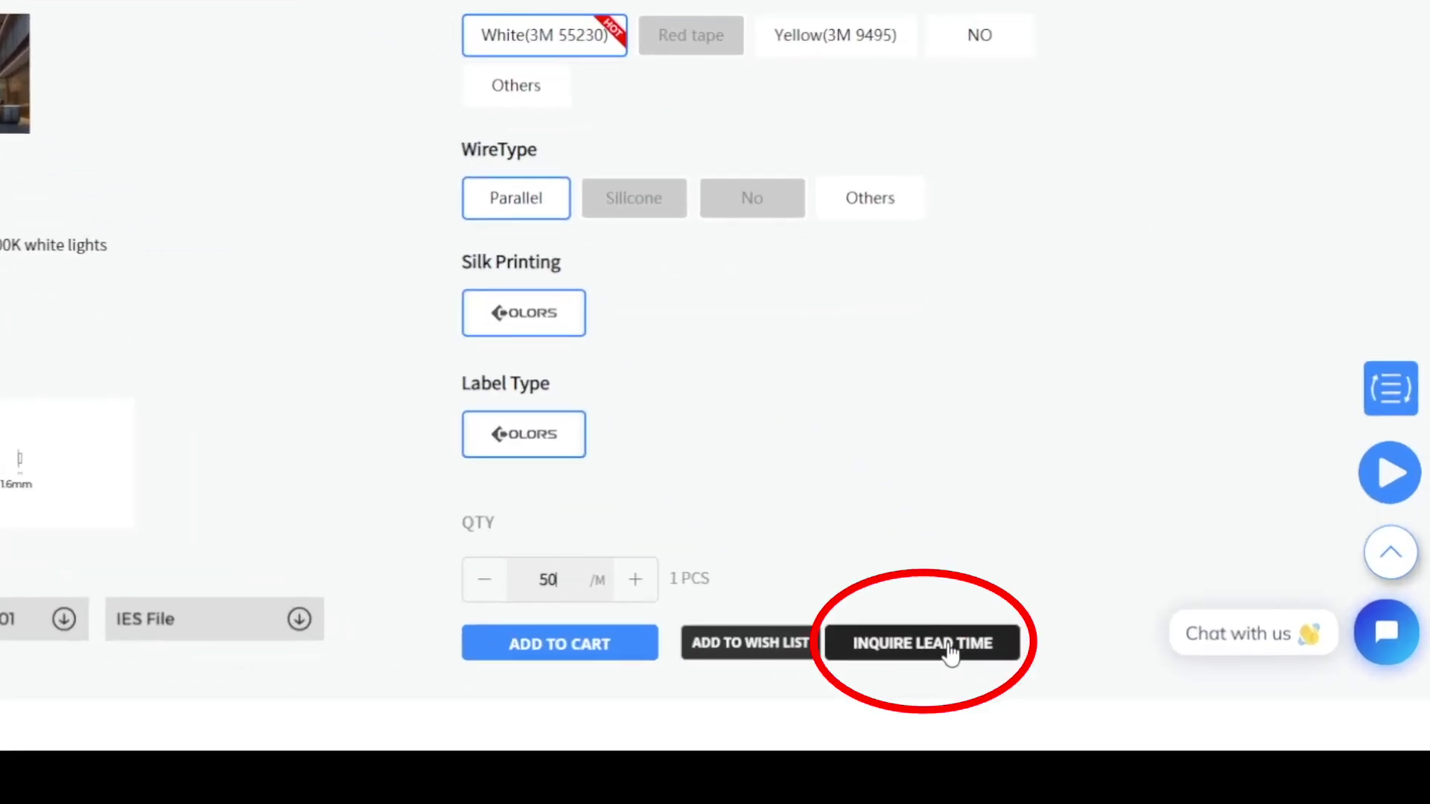
click(949, 648)
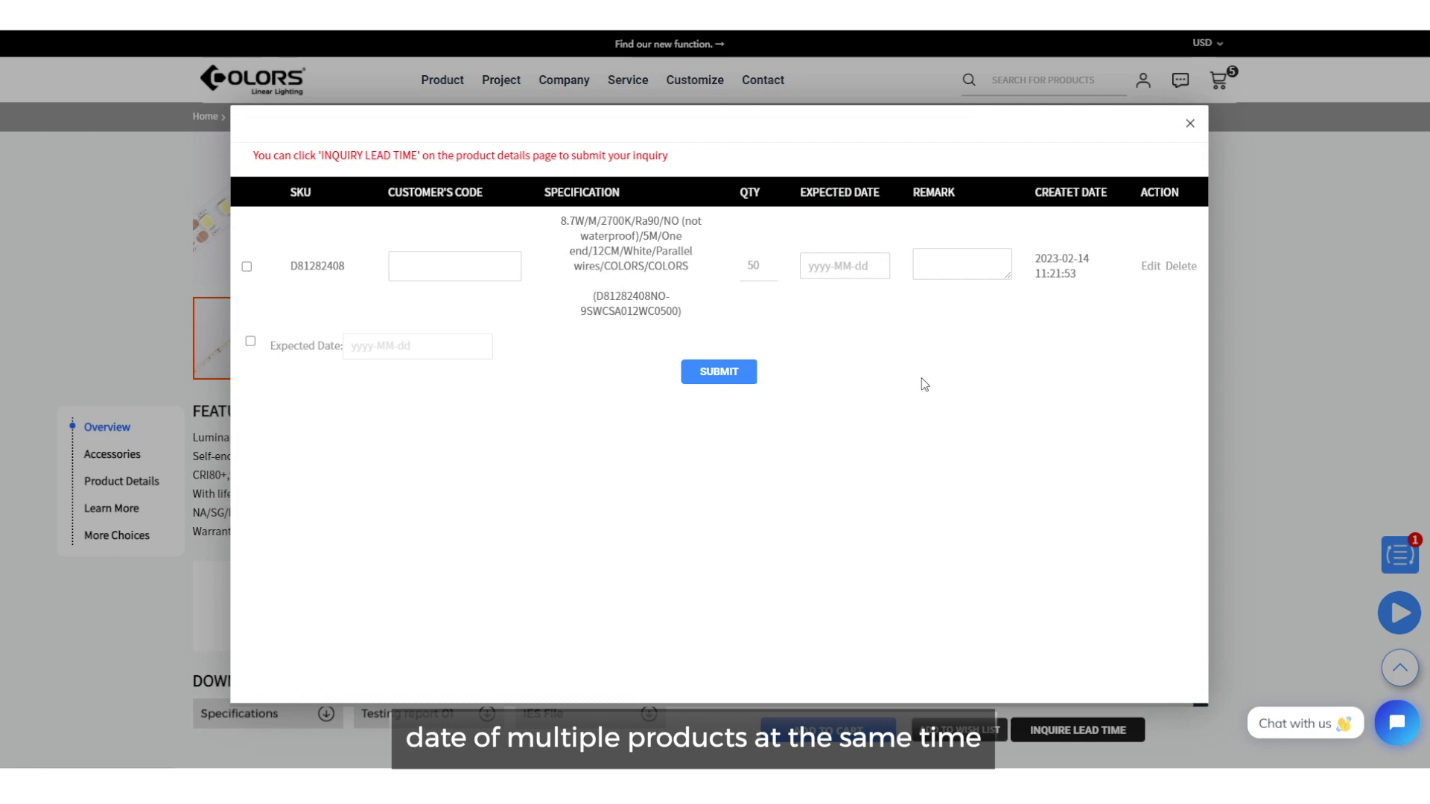
Step: Close the inquiry list, search LS0709 and open the LS0709_COMPONENT product page
click(1190, 125)
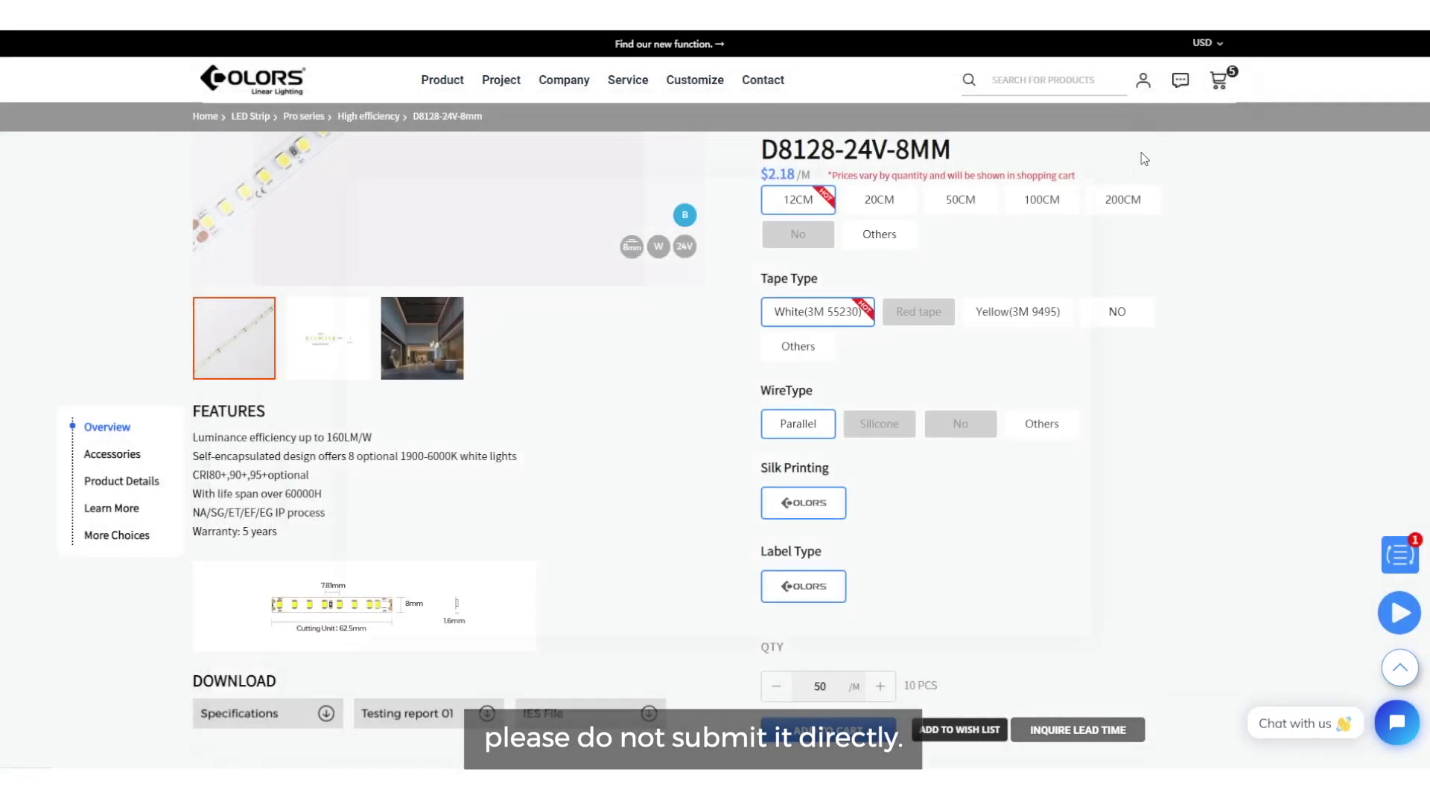
click(1035, 79)
text(LS0709)
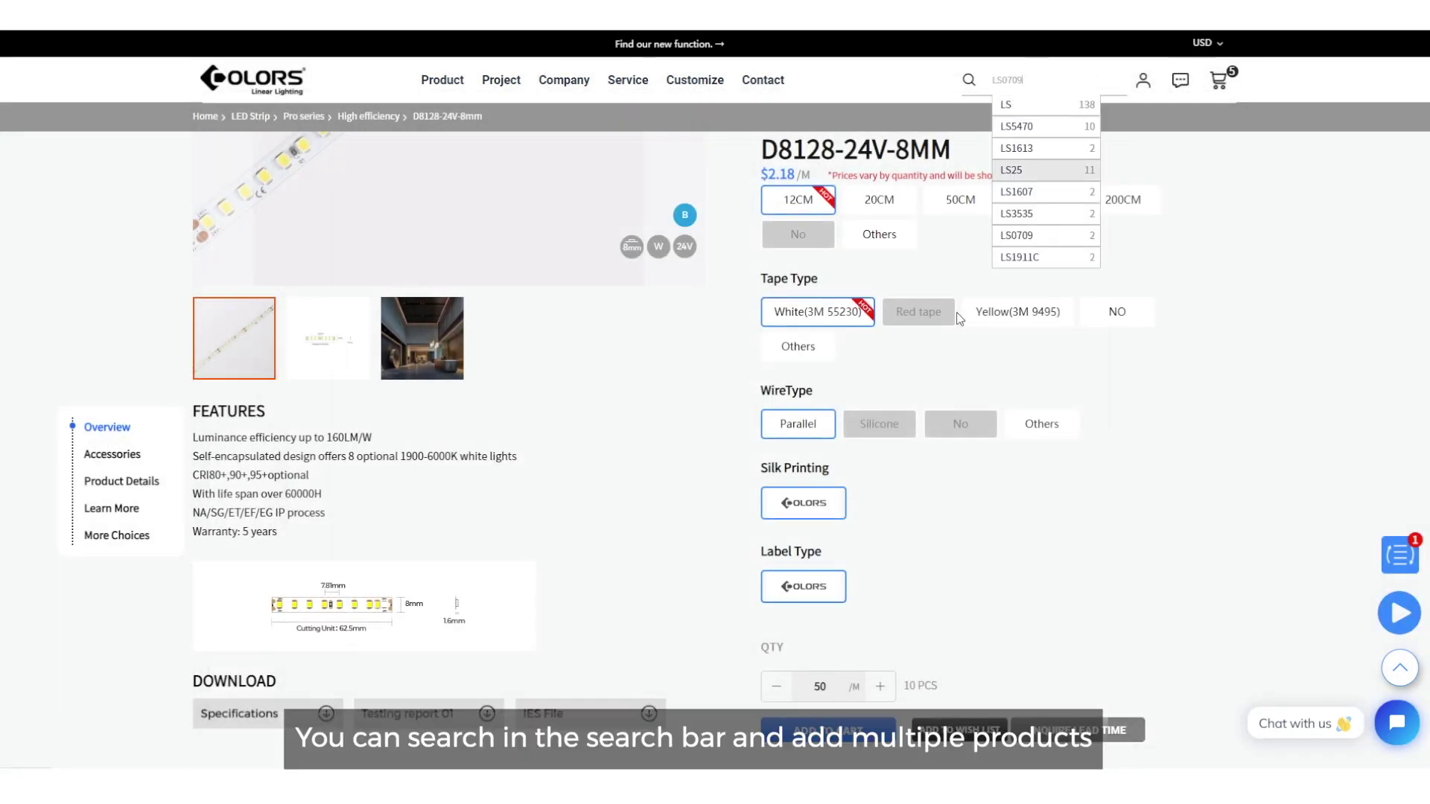
key(Return)
click(314, 562)
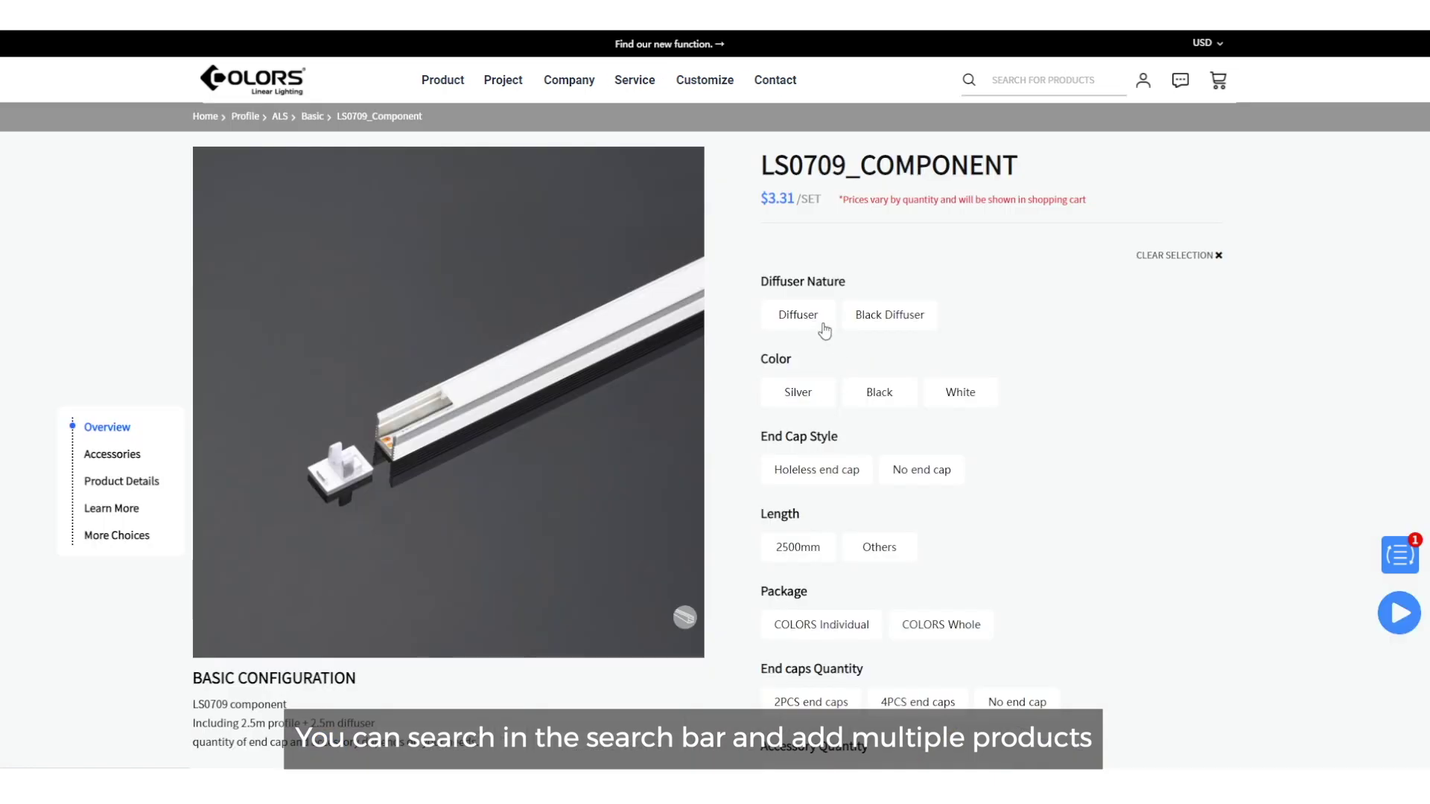
Step: Configure 2500mm, individual packaging, two end caps, no clips, COLORS label, quantity 100, and add to inquiry
click(821, 546)
click(821, 624)
click(811, 701)
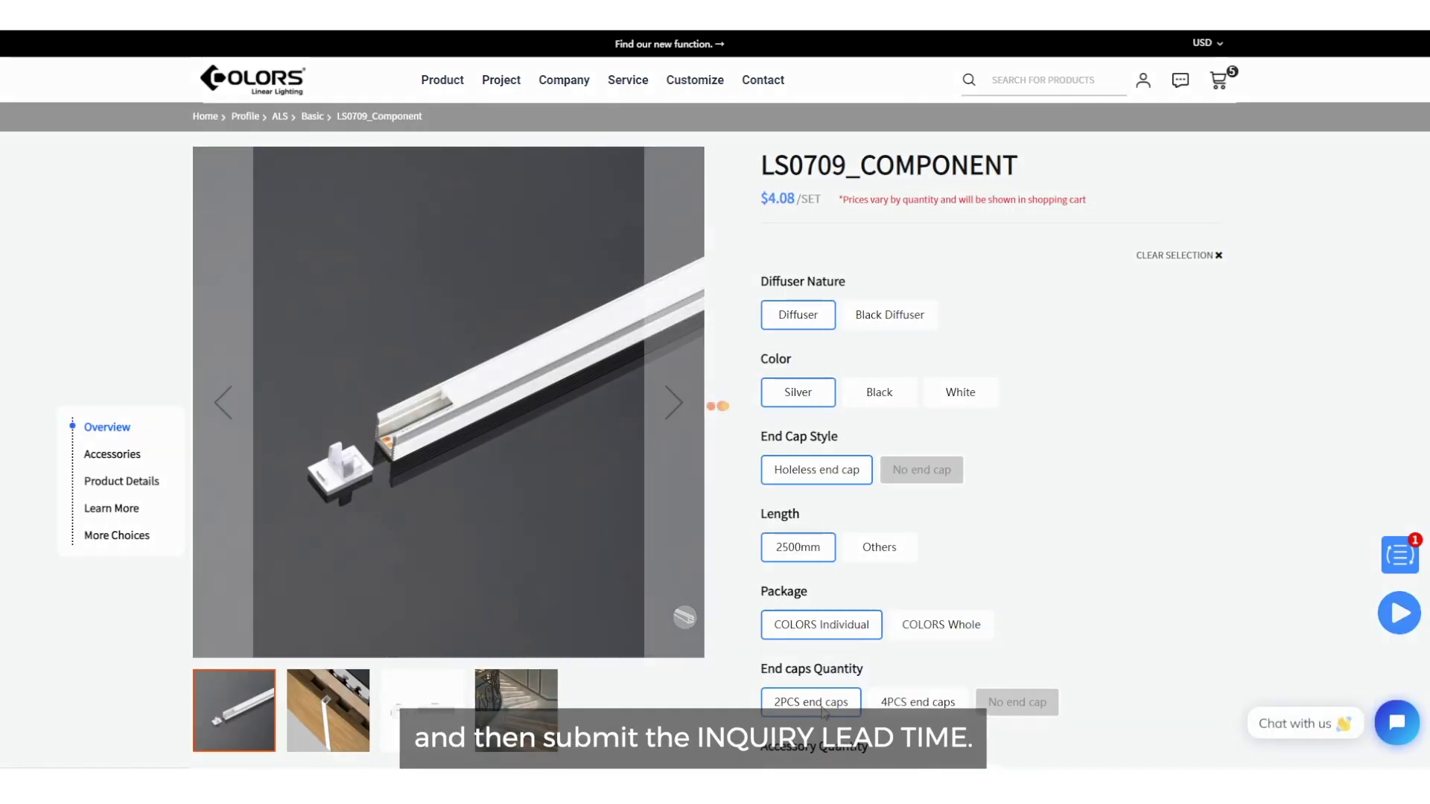
scroll(804, 648, down, 4)
click(798, 598)
scroll(810, 549, down, 3)
click(810, 549)
click(839, 632)
text(00)
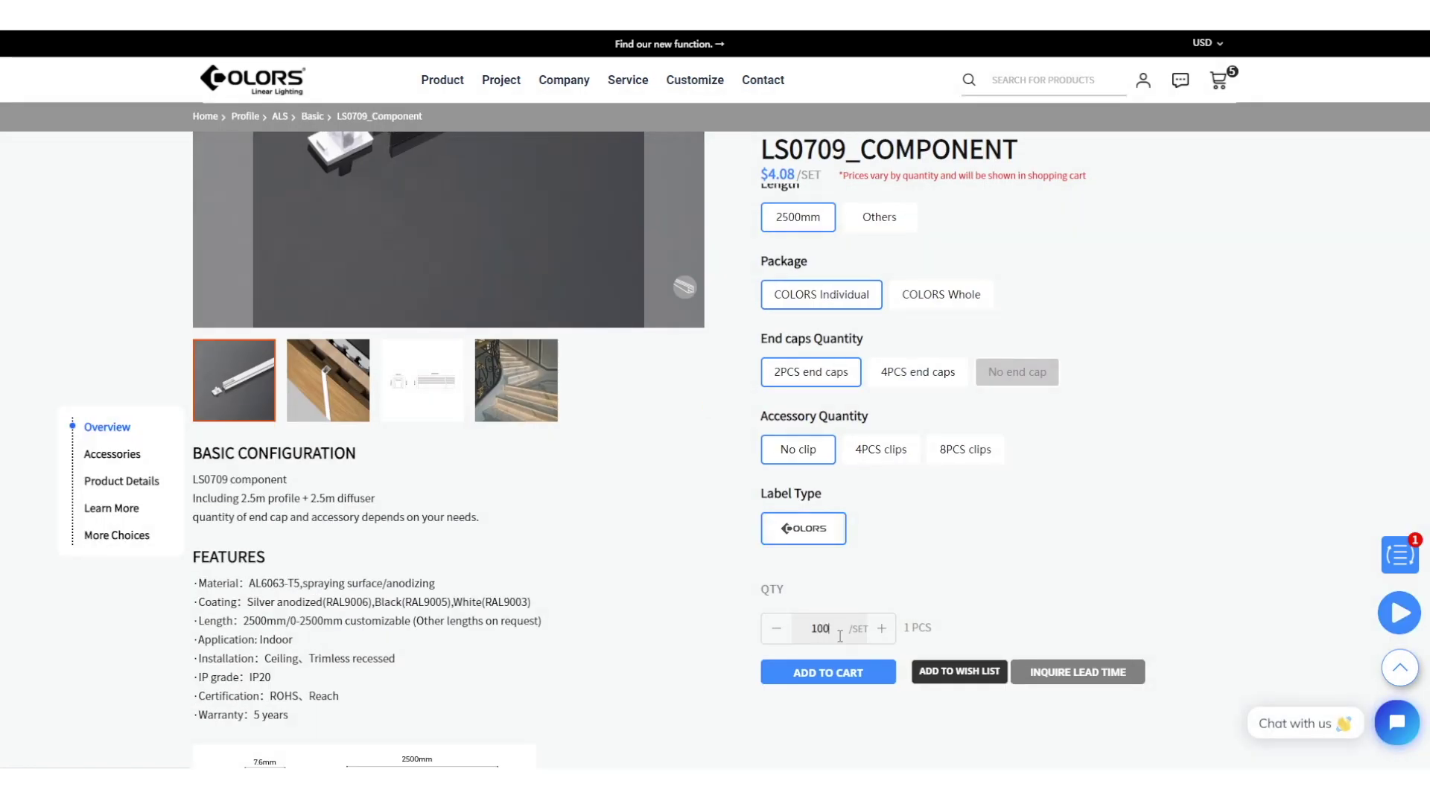
click(1038, 668)
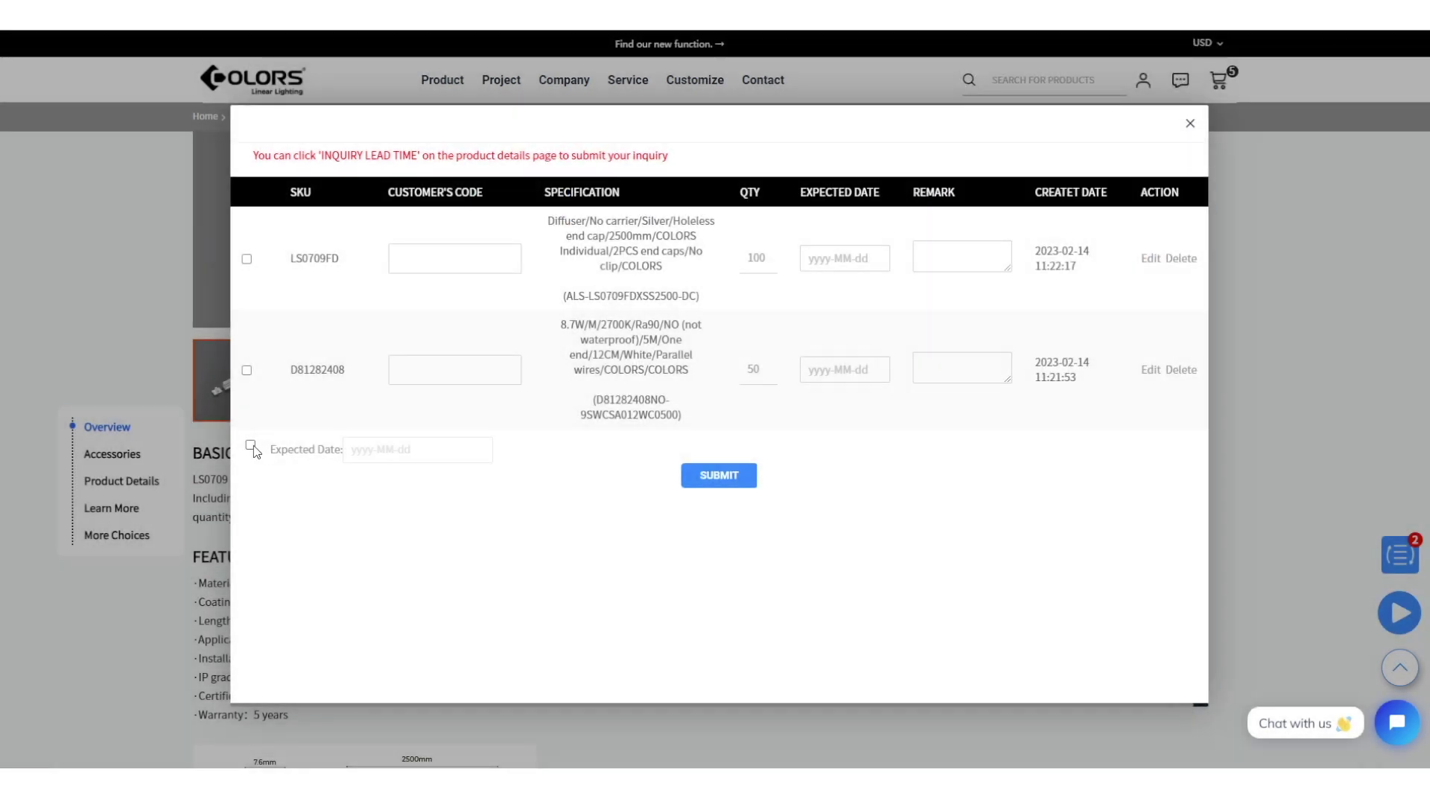
Step: Set the expected date to 2023-02-21 and submit the inquiry for both items
click(388, 469)
click(414, 630)
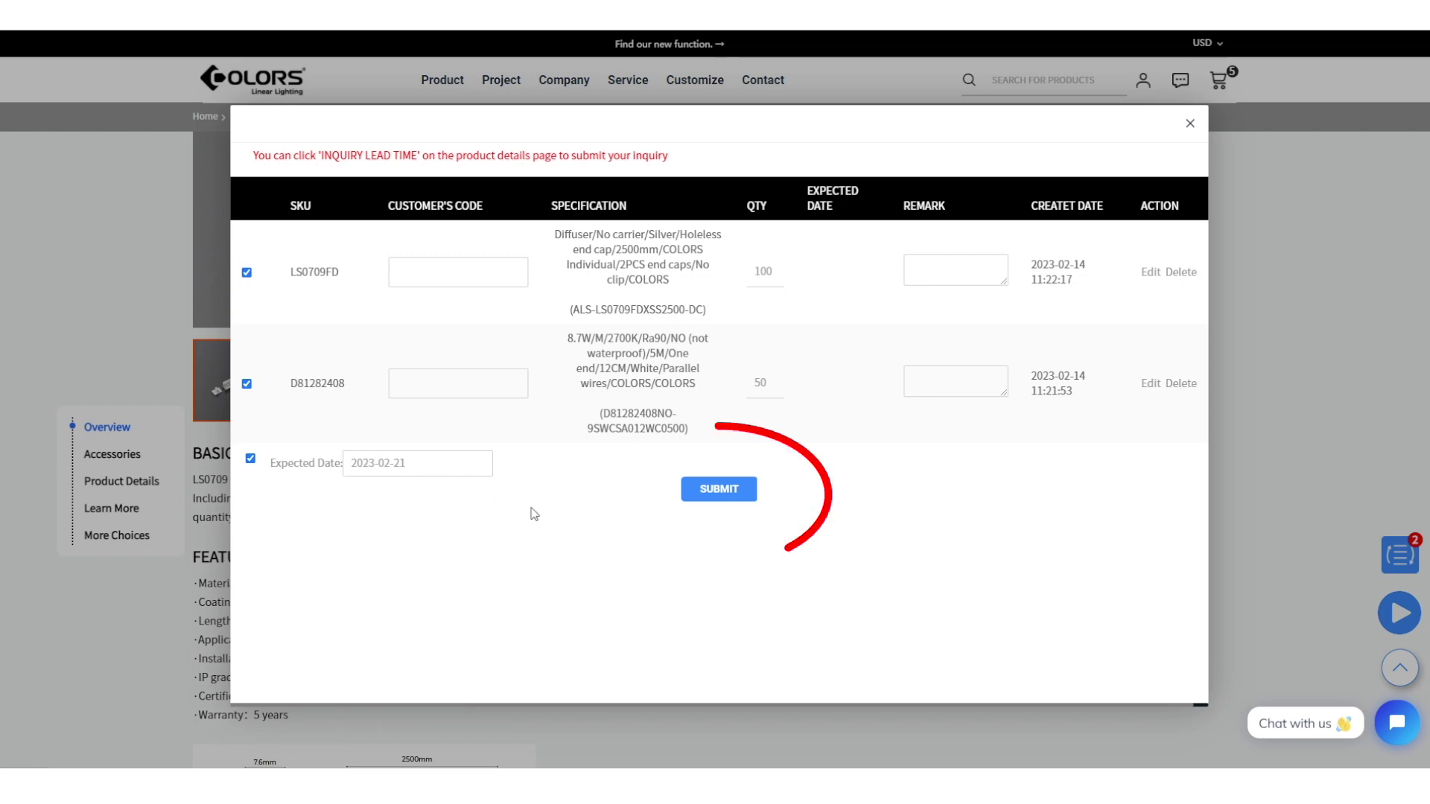
click(719, 490)
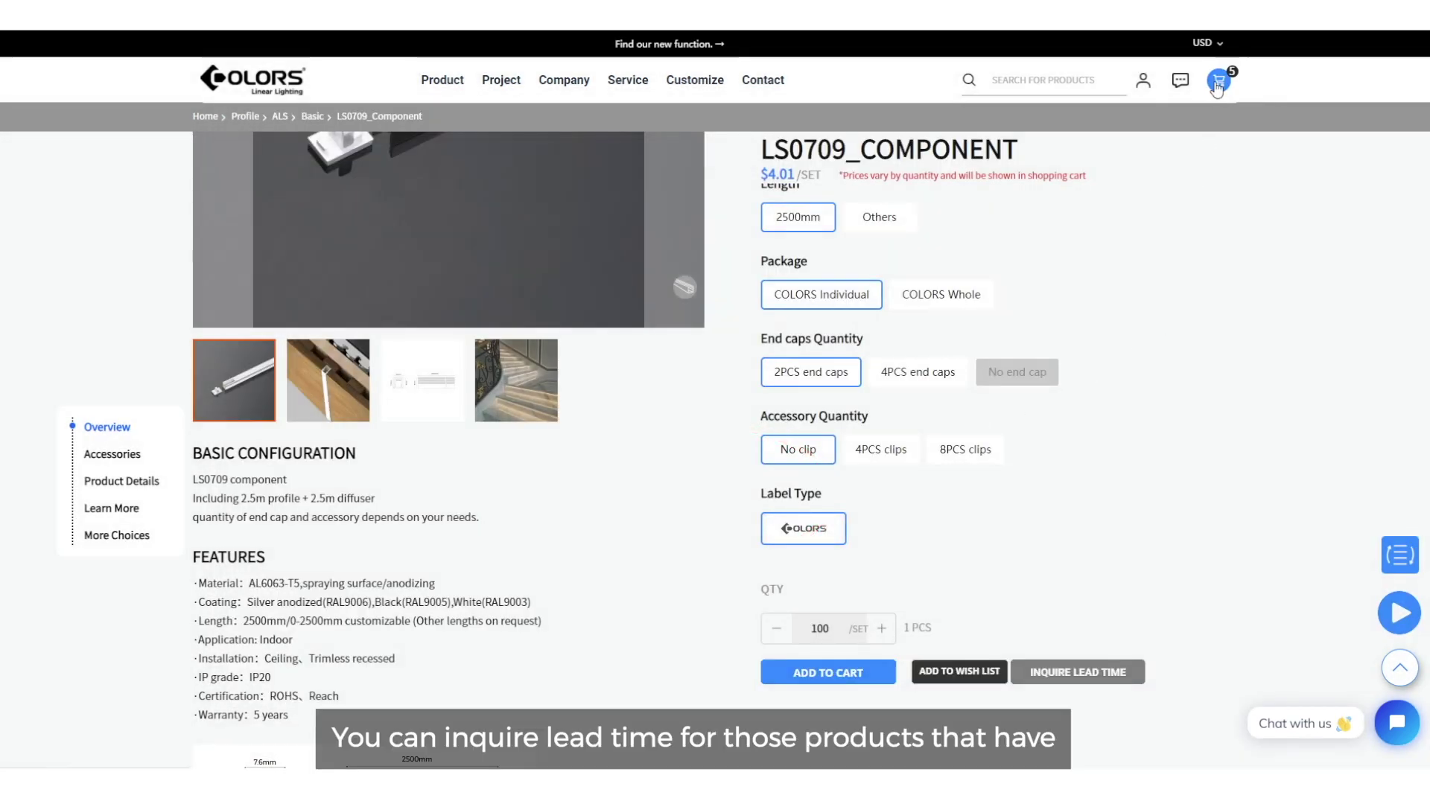
Step: Open the full cart and request lead time for its five items ($1,675.60)
mouse_move(1217, 88)
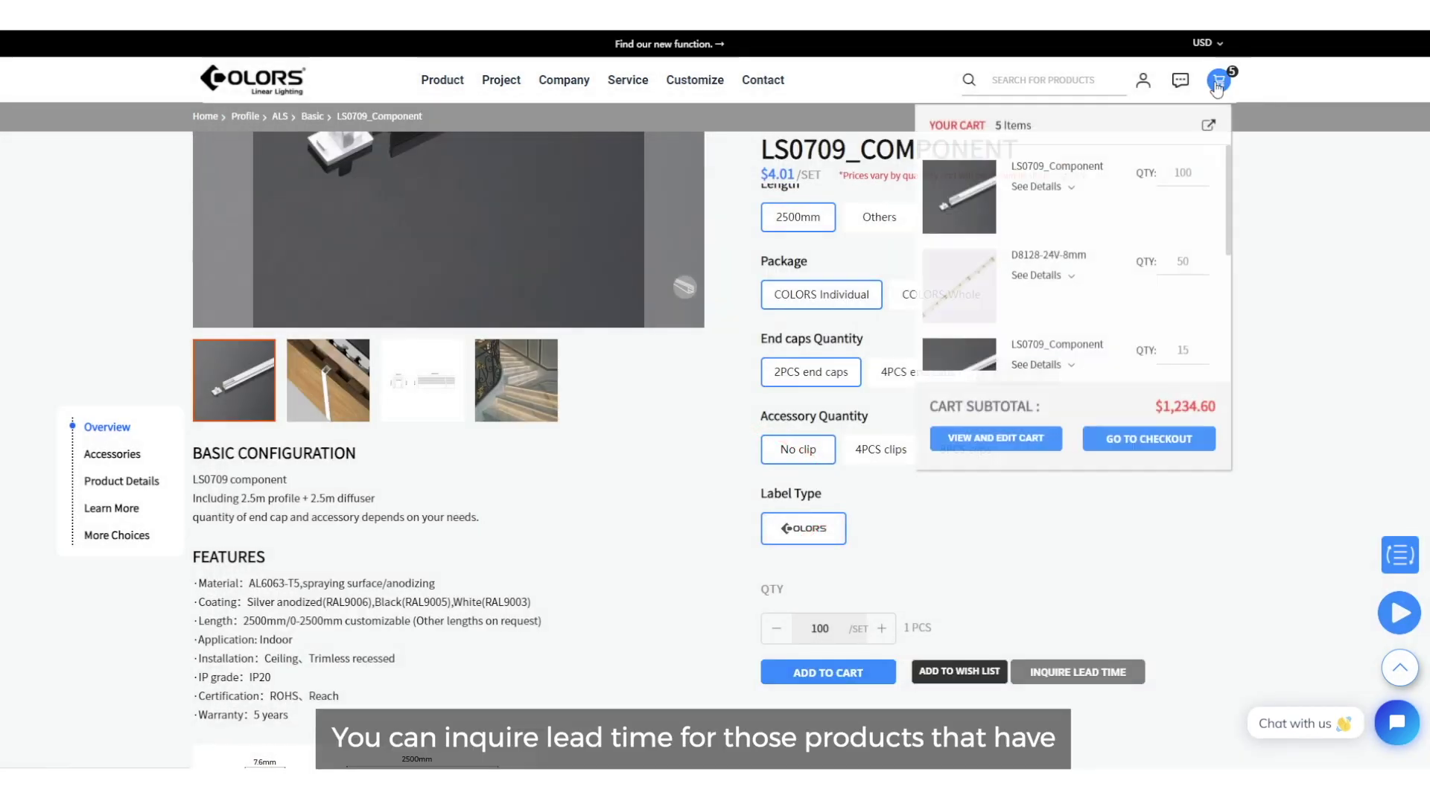
click(1004, 437)
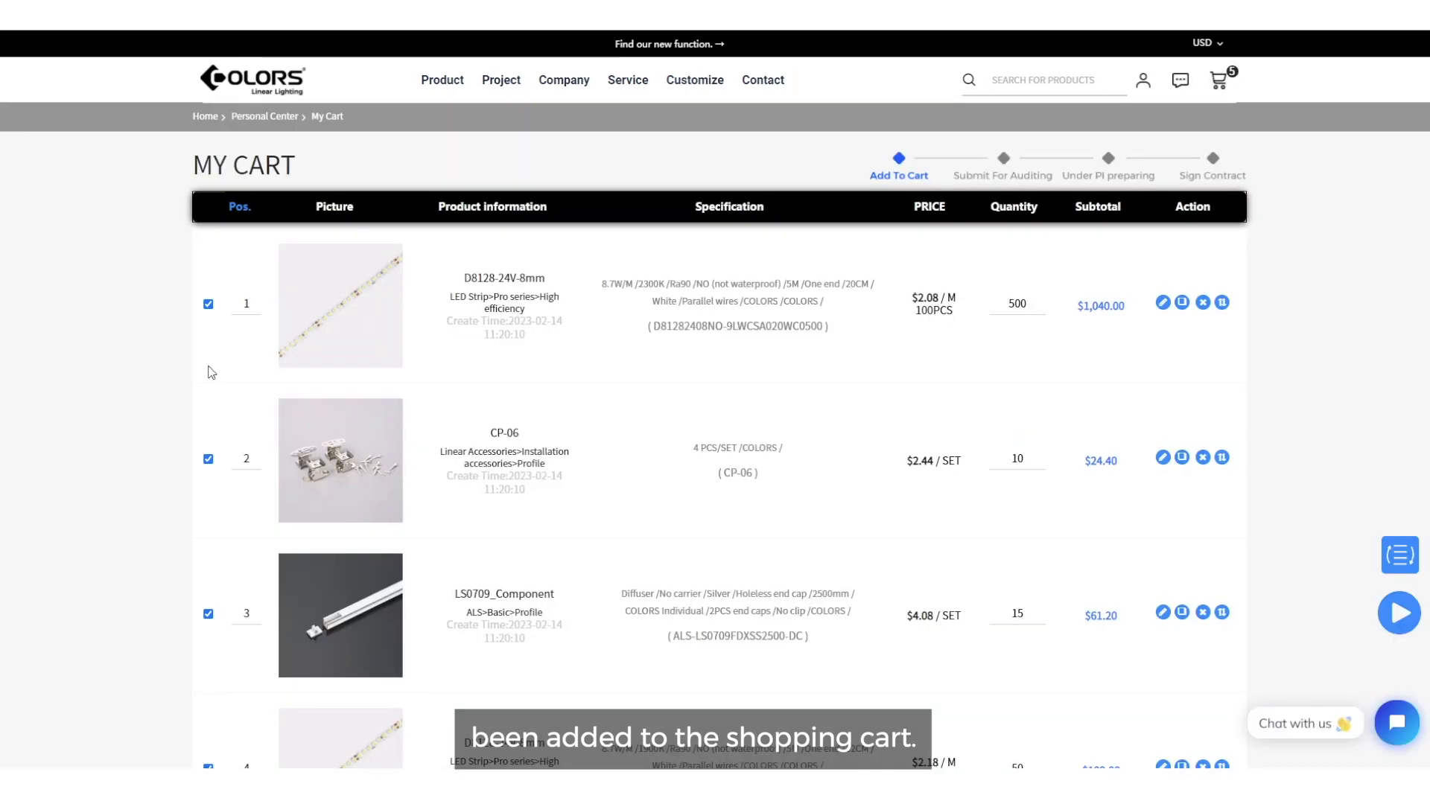
scroll(212, 372, down, 10)
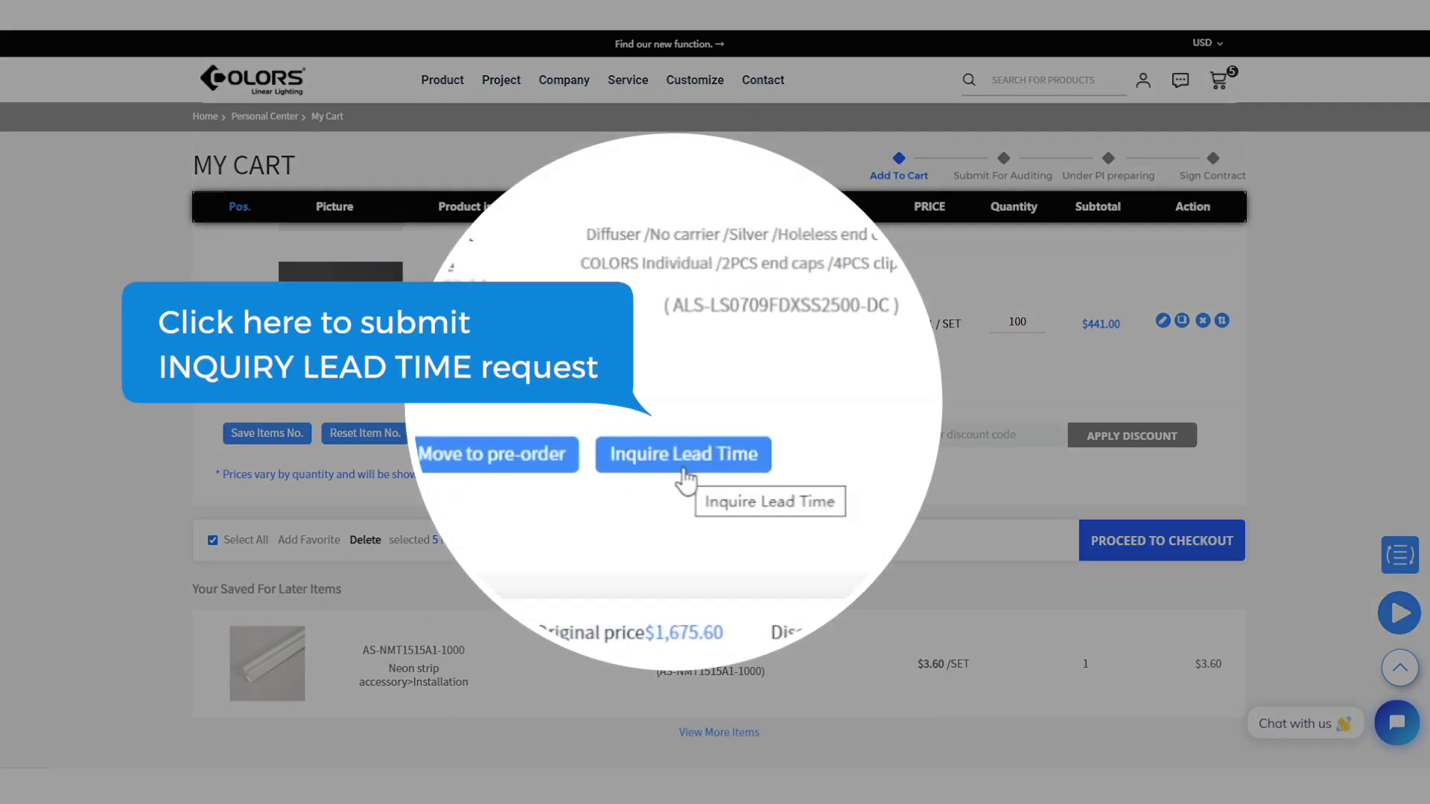
click(678, 438)
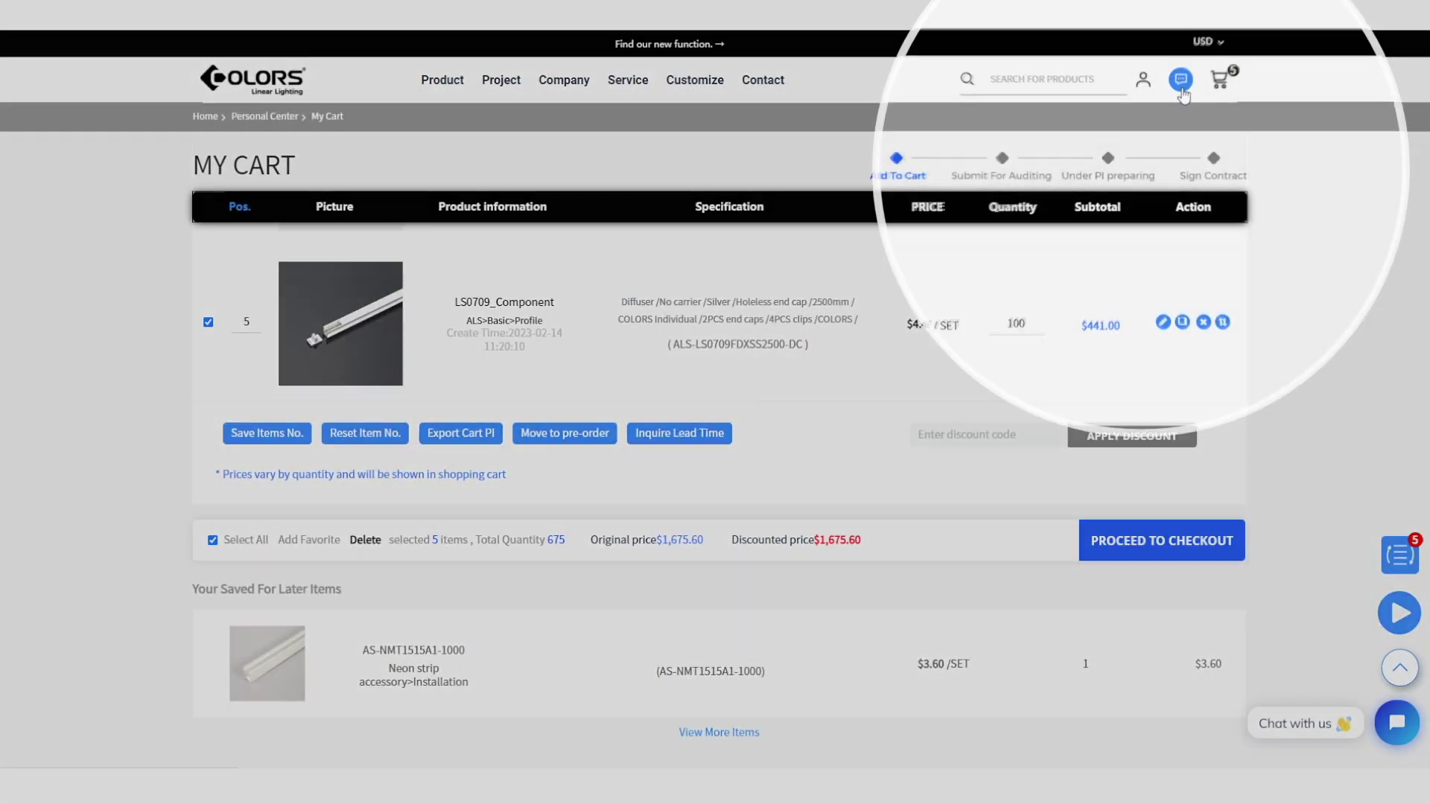
Step: In the lead-time inquiry list, tick the 2023-02-12 pending inquiry's items and submit with Receipt
mouse_move(1143, 80)
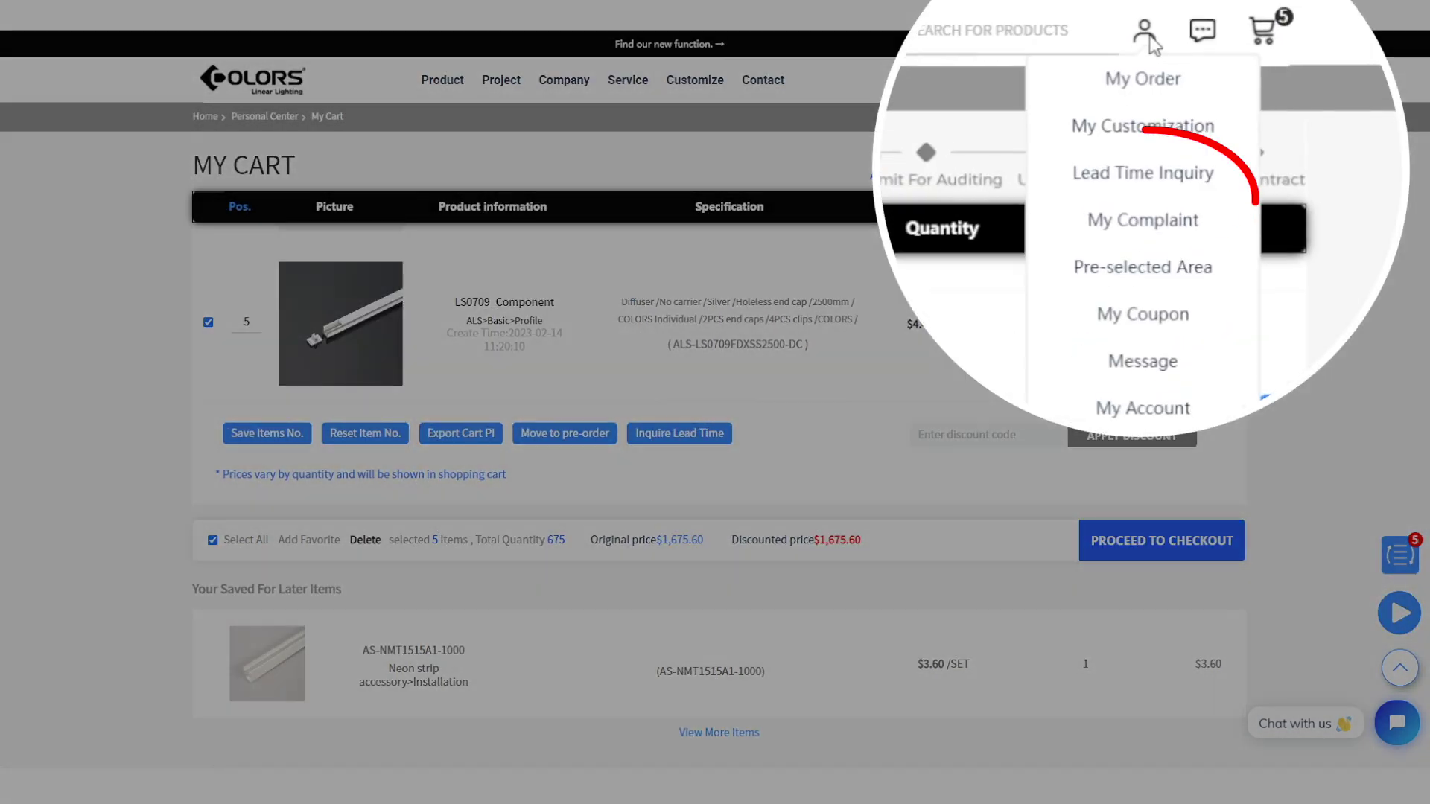
click(1136, 179)
scroll(826, 428, down, 15)
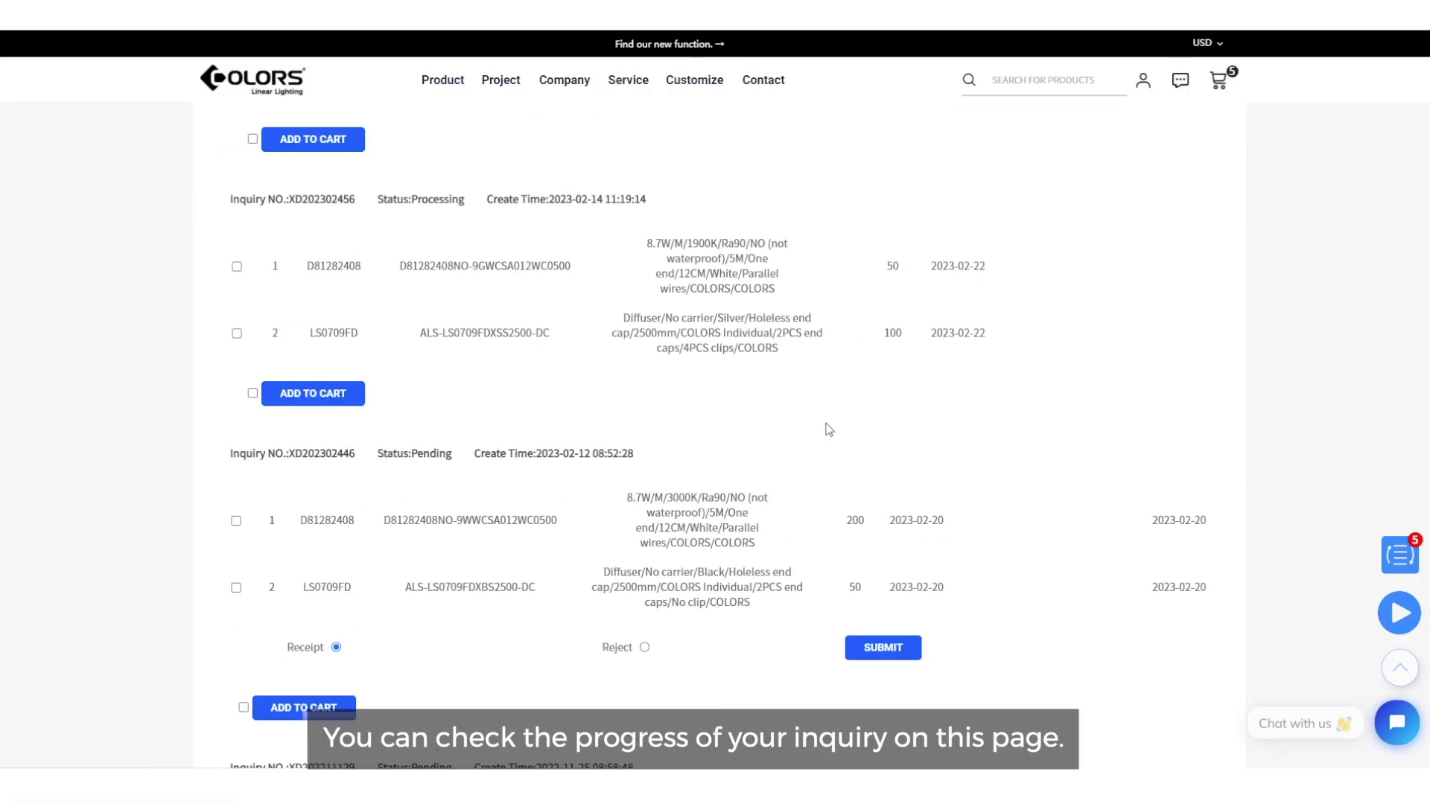
scroll(829, 431, up, 12)
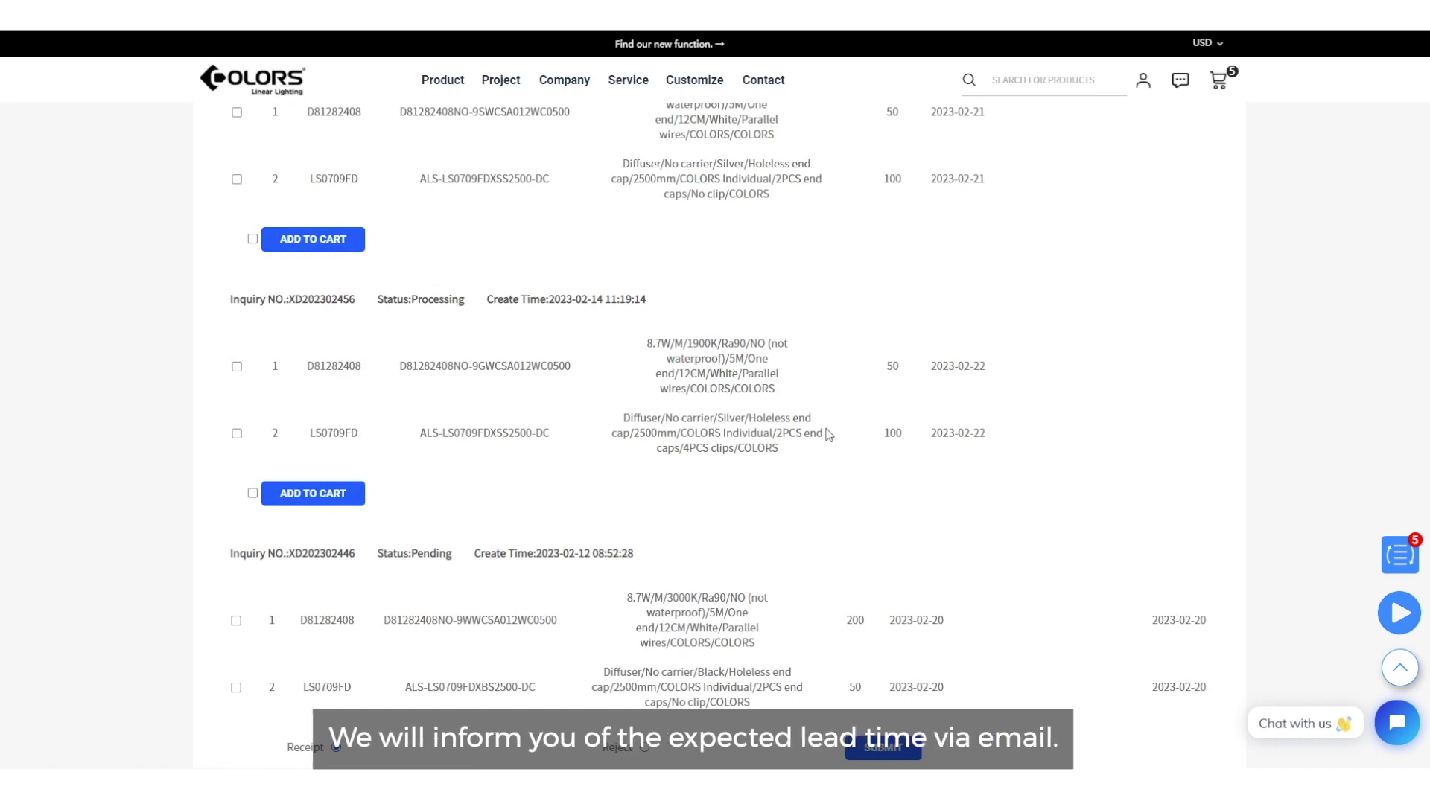
scroll(829, 435, down, 2)
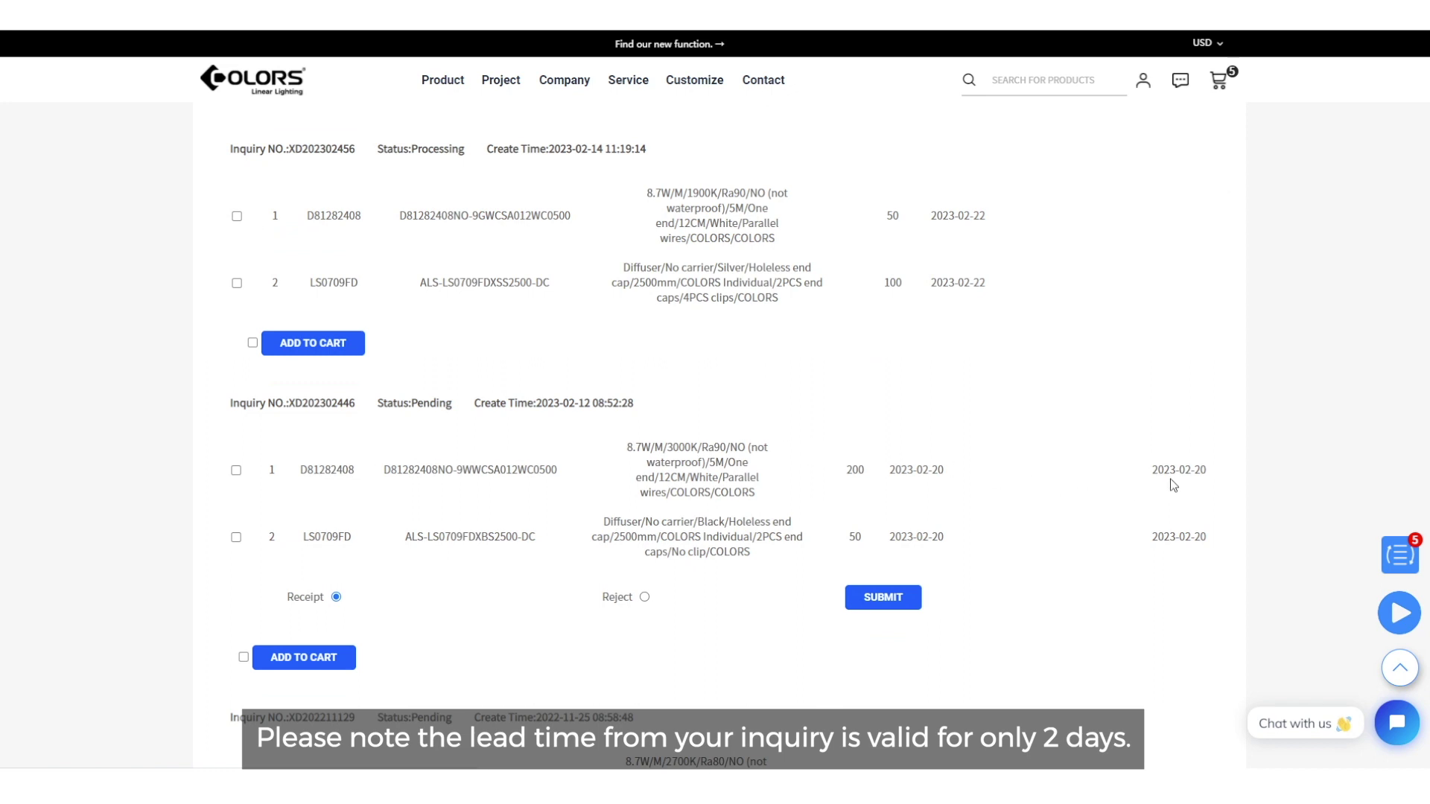
scroll(1176, 483, up, 5)
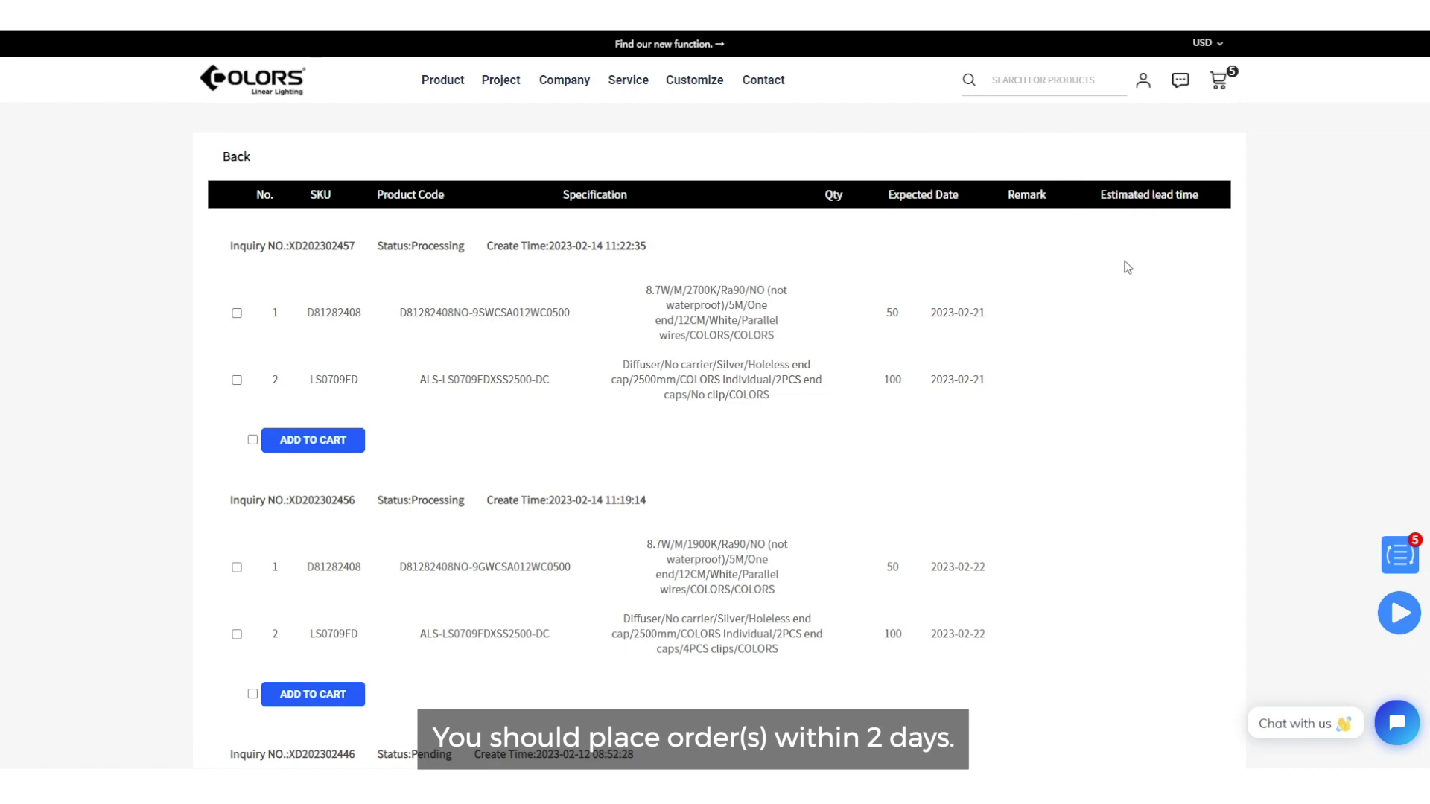
scroll(1151, 378, down, 4)
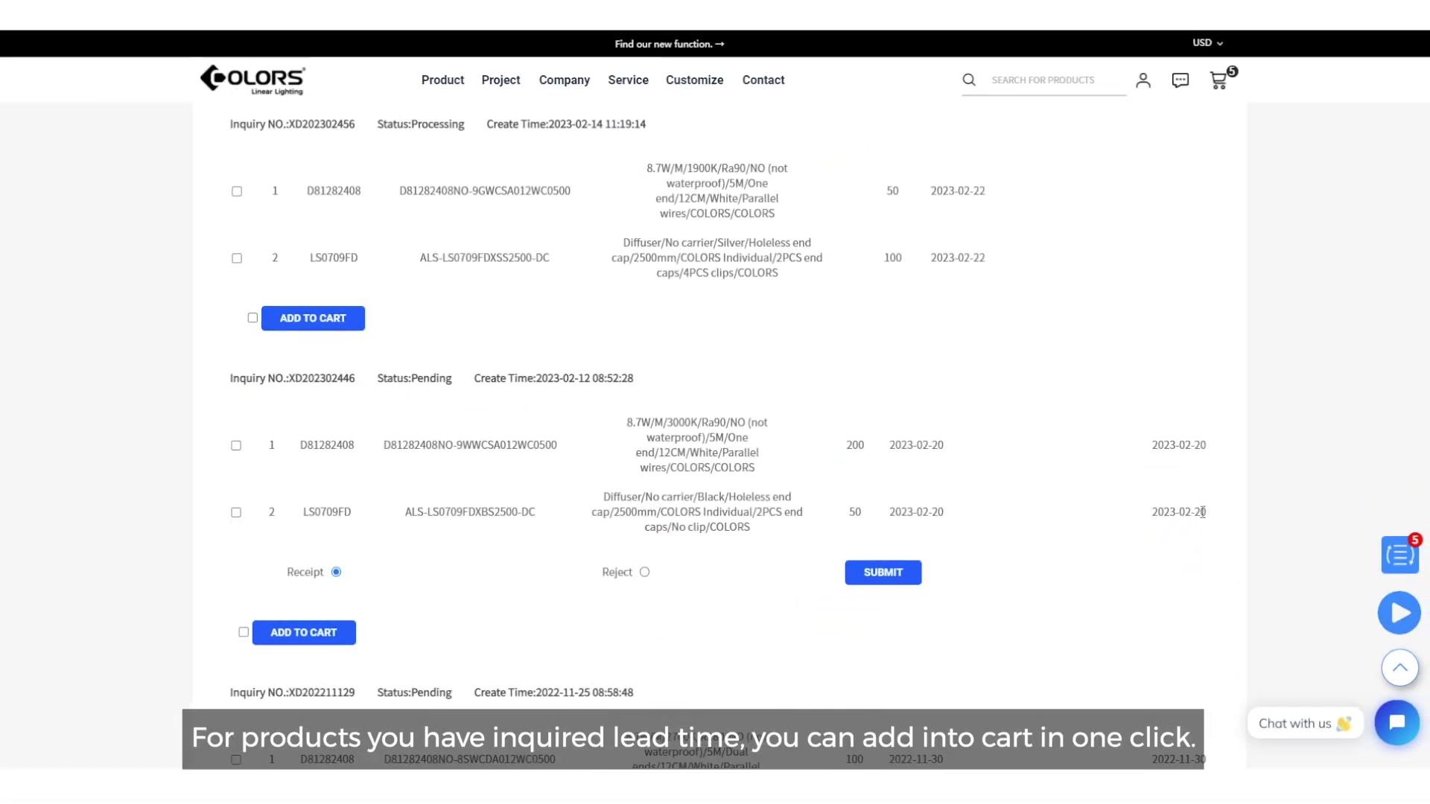
click(236, 513)
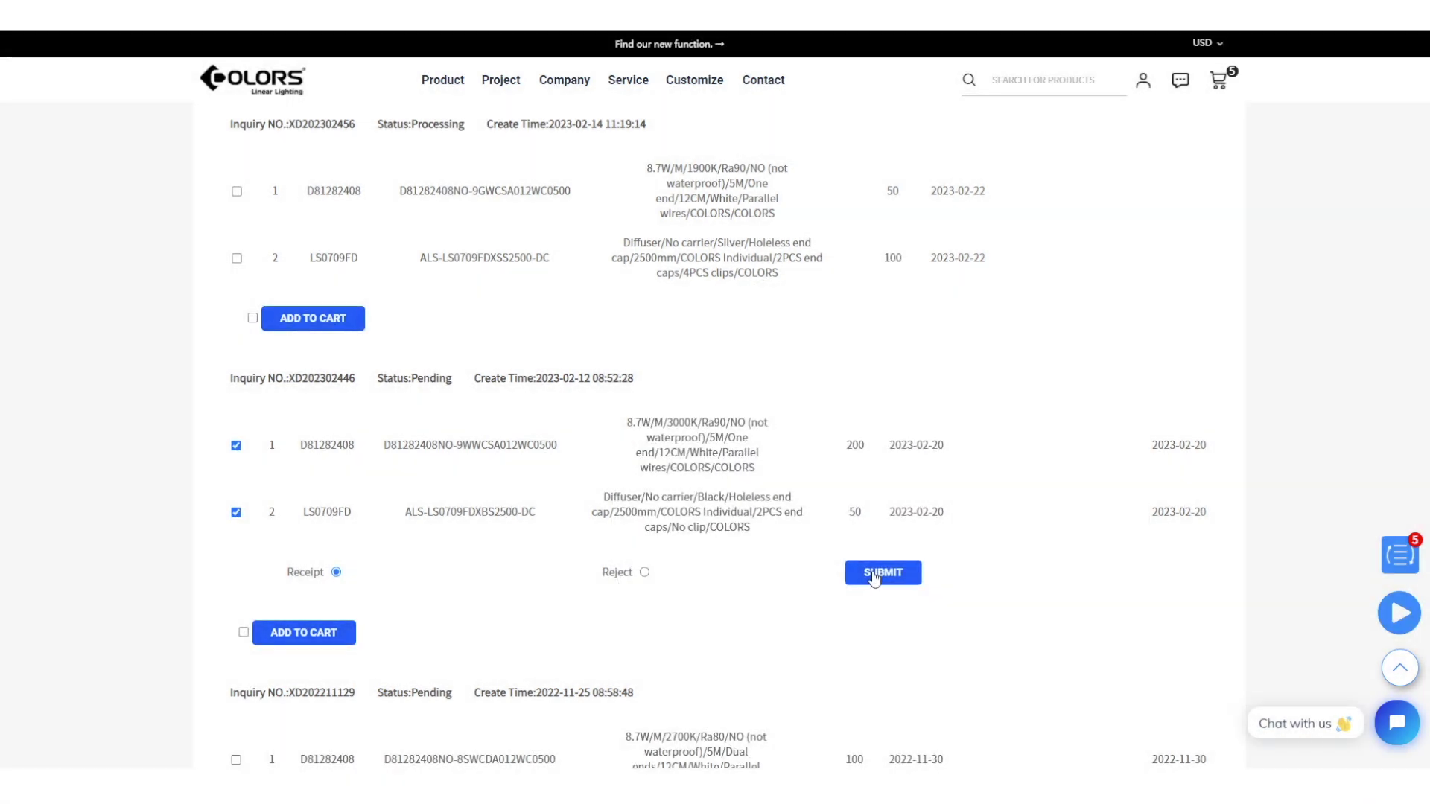
click(876, 580)
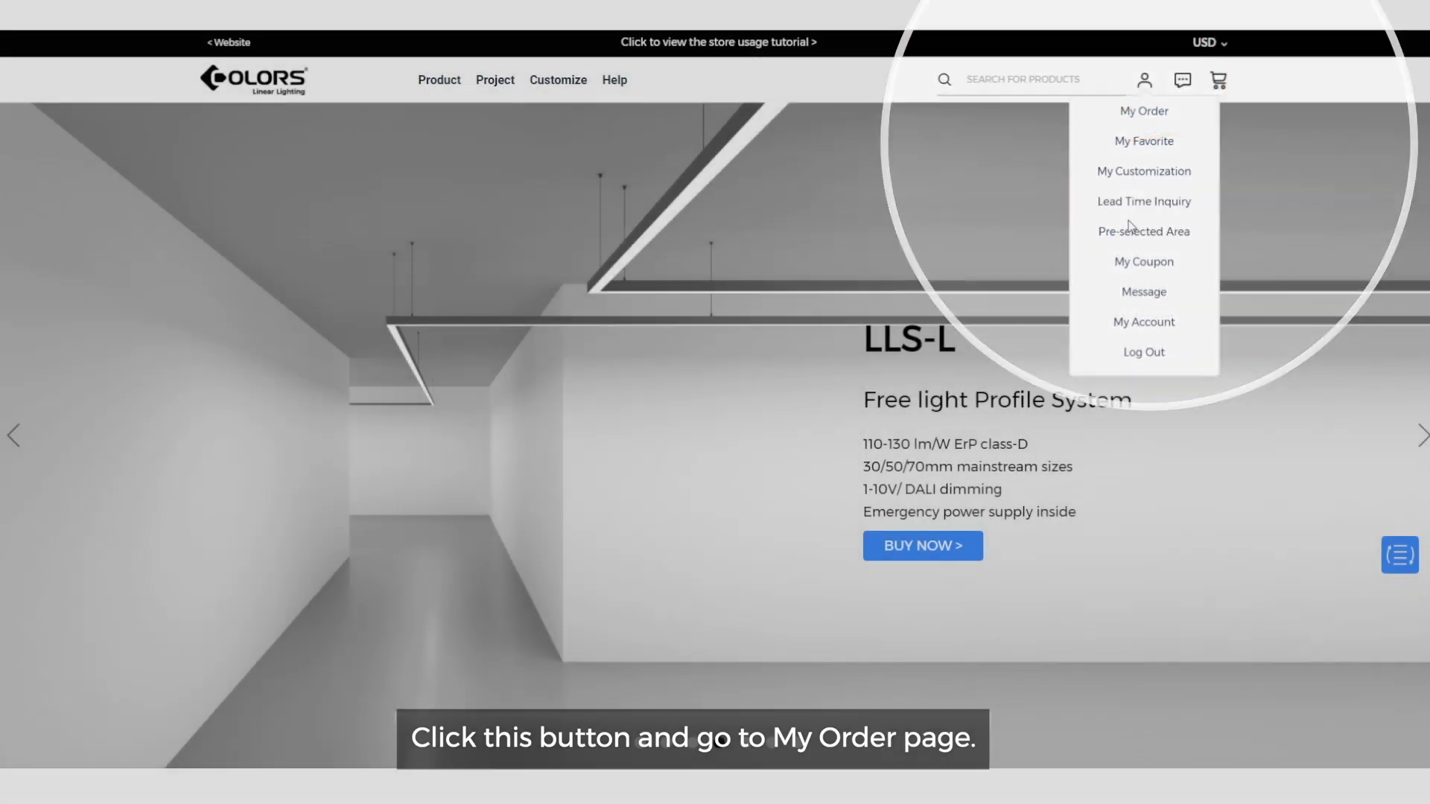
Step: Open My Order and scroll to the Sep 27, 2022 Processing order ($2,202.82)
click(1139, 104)
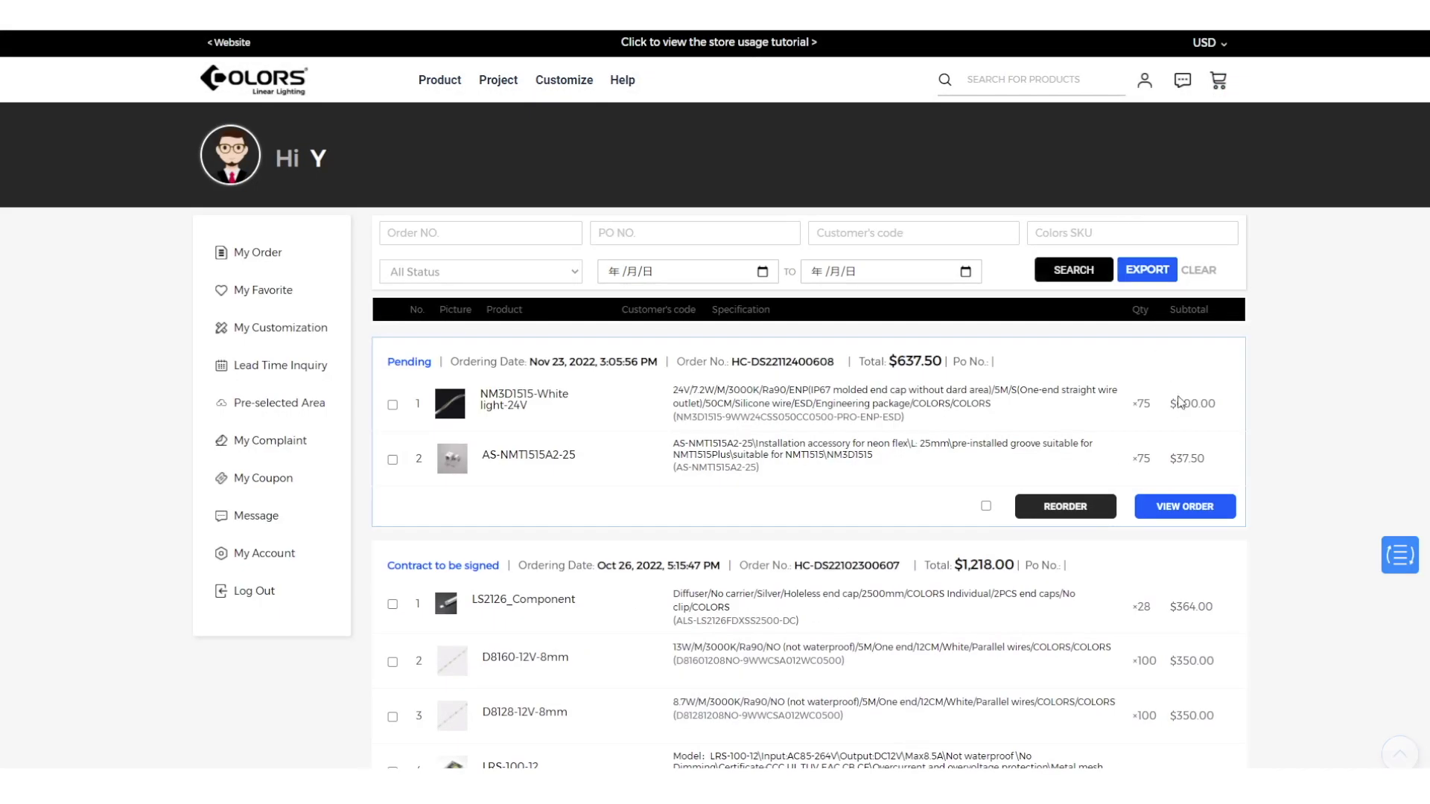
scroll(1179, 403, down, 8)
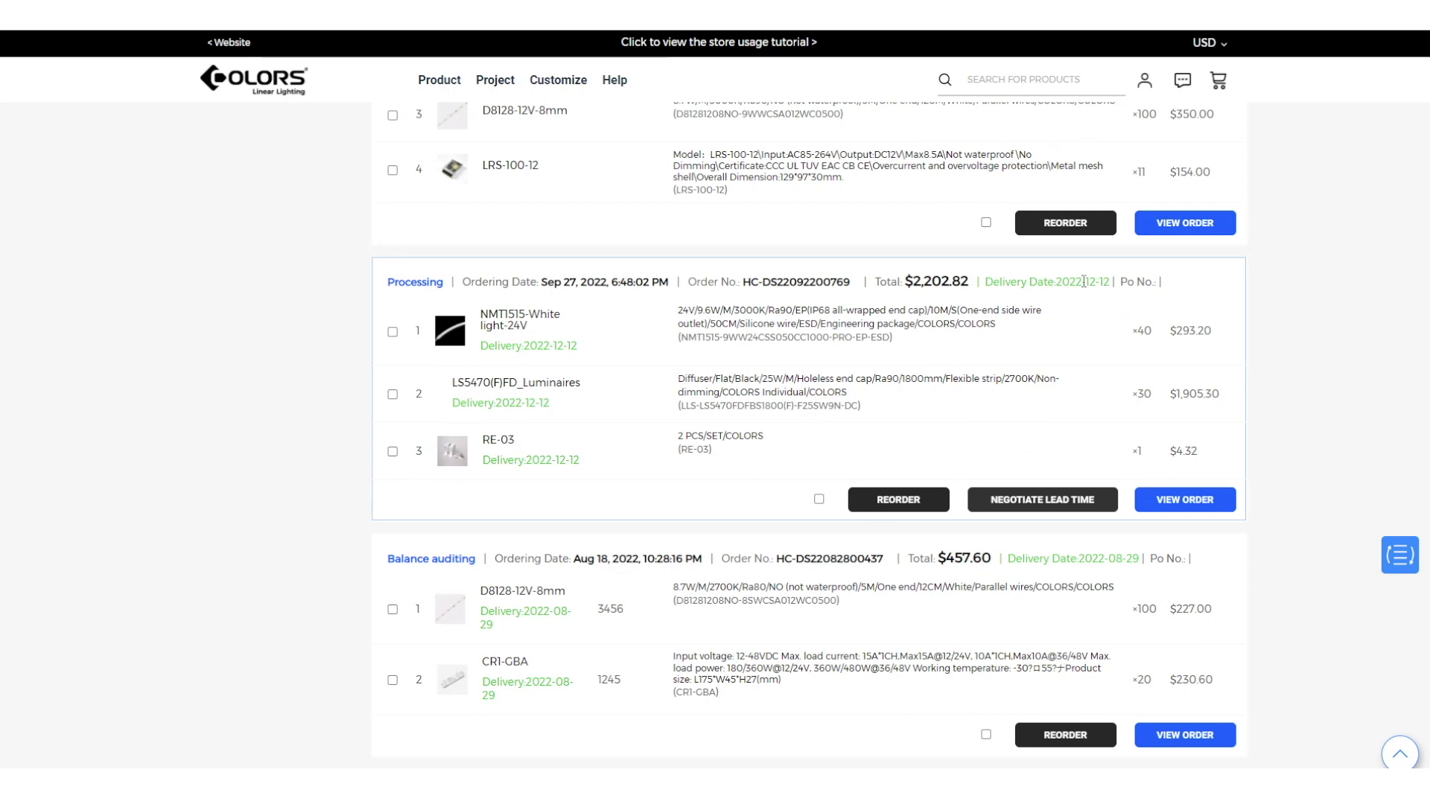
Step: Negotiate 2022-12-01 for LS5470(F)FD and RE-03 with reason 'need to be sent by air'
click(1044, 502)
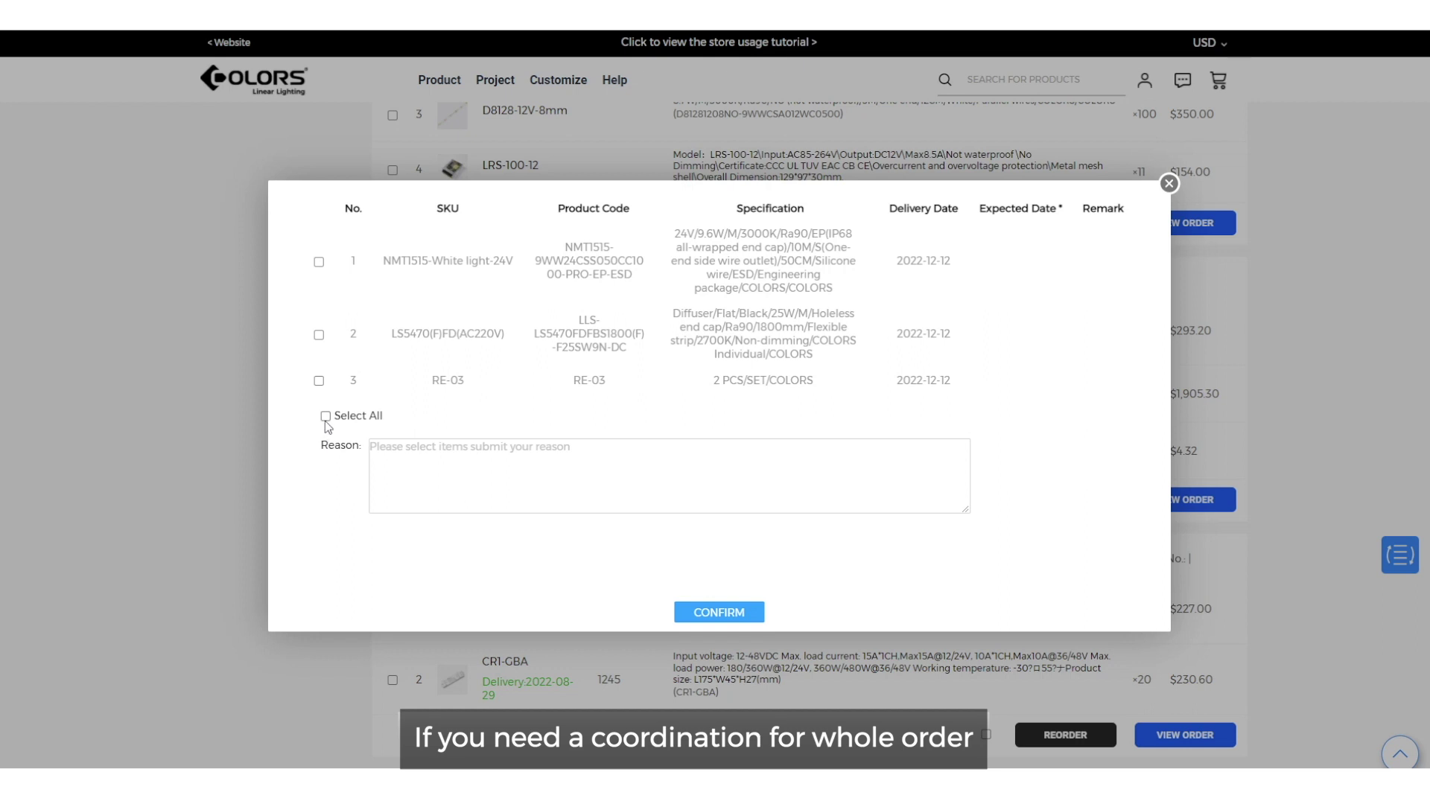
click(319, 381)
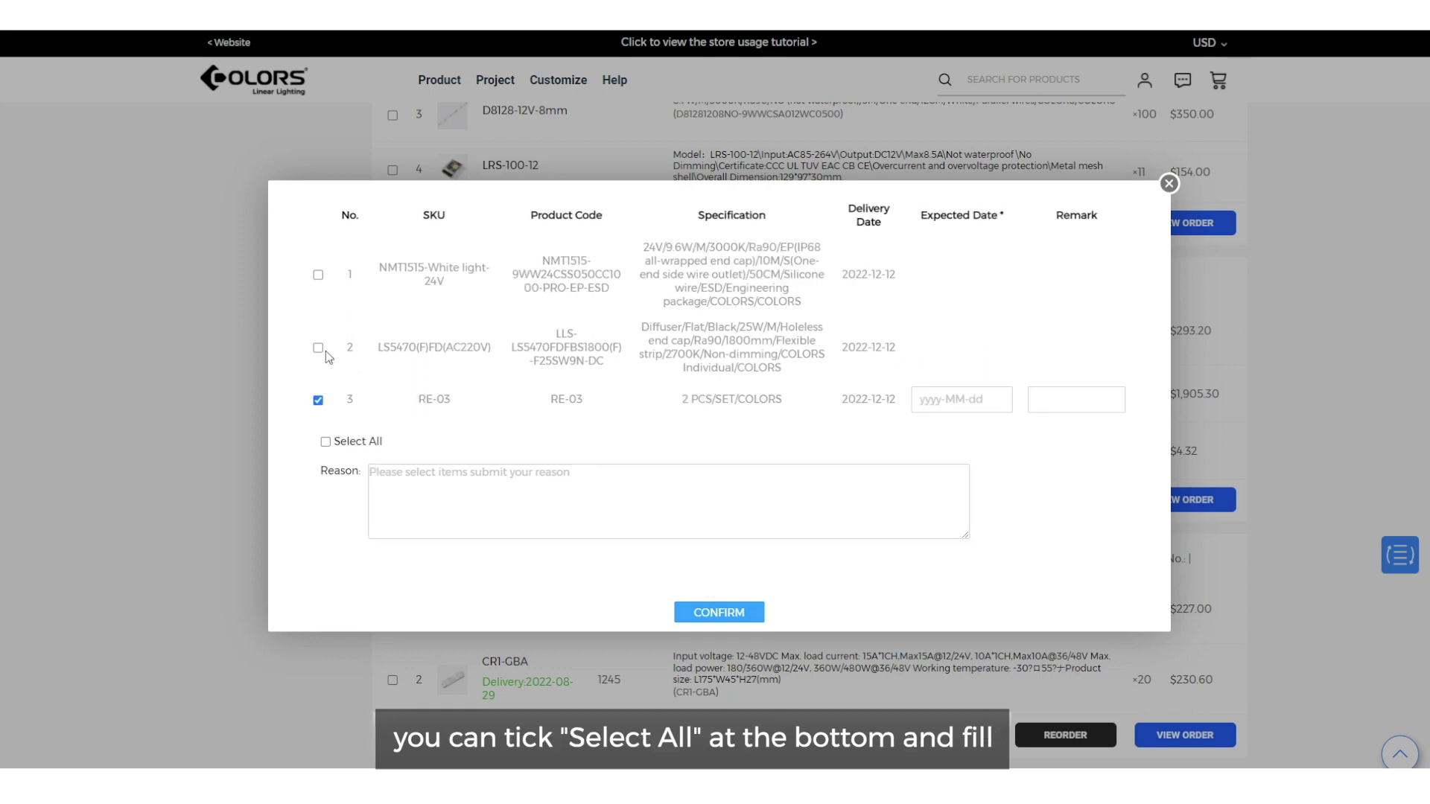
click(319, 348)
click(961, 347)
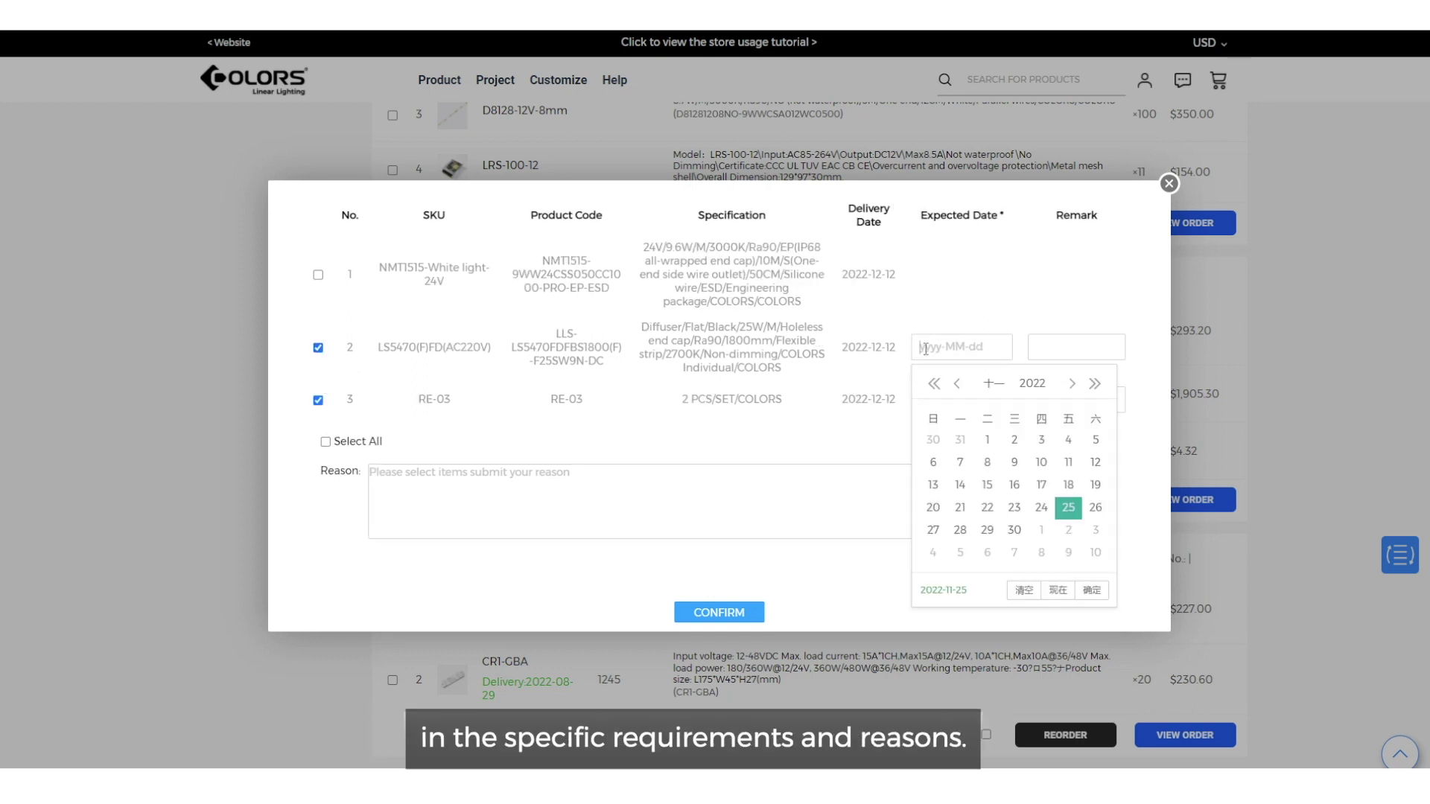
click(1041, 439)
click(961, 399)
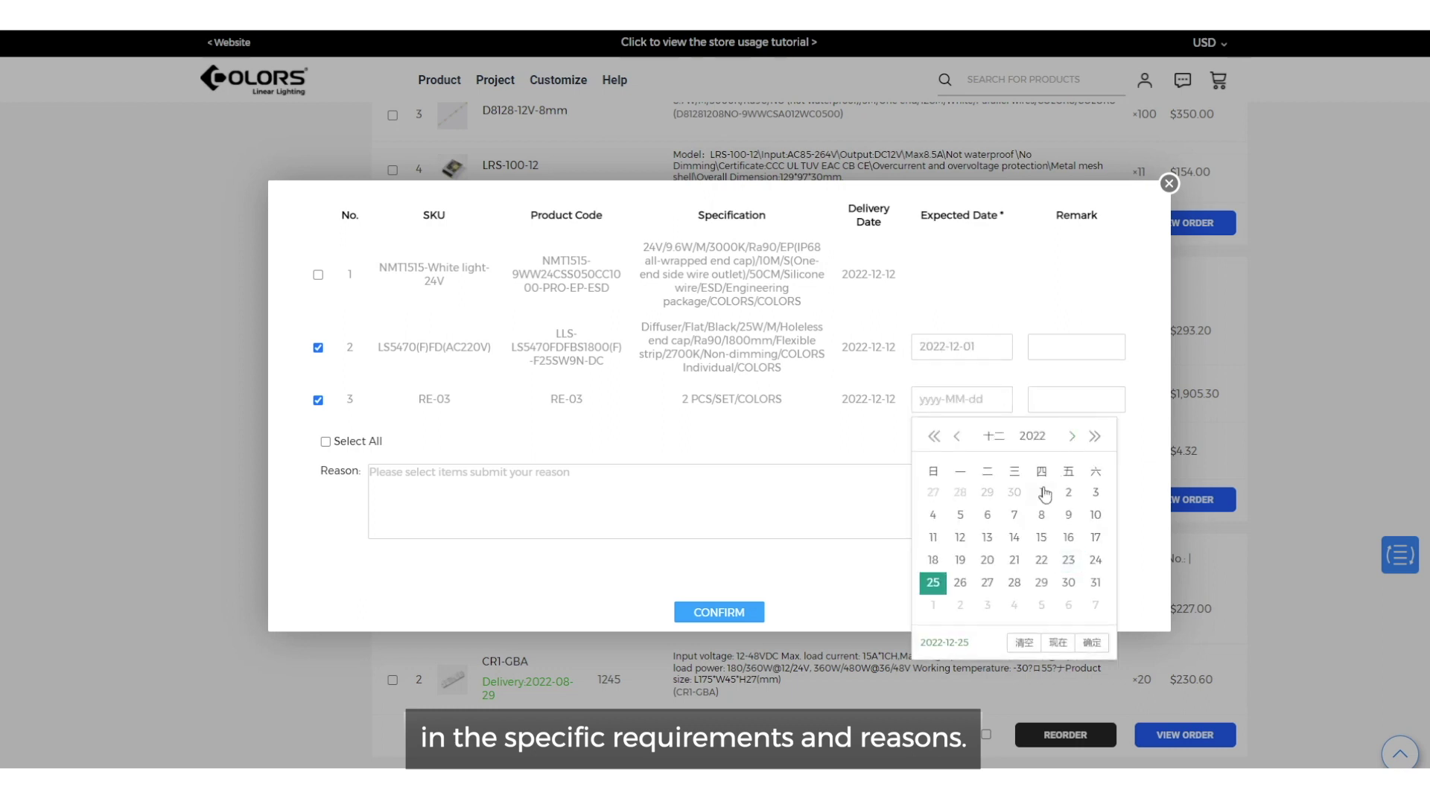
click(1041, 491)
click(454, 484)
text(need to be)
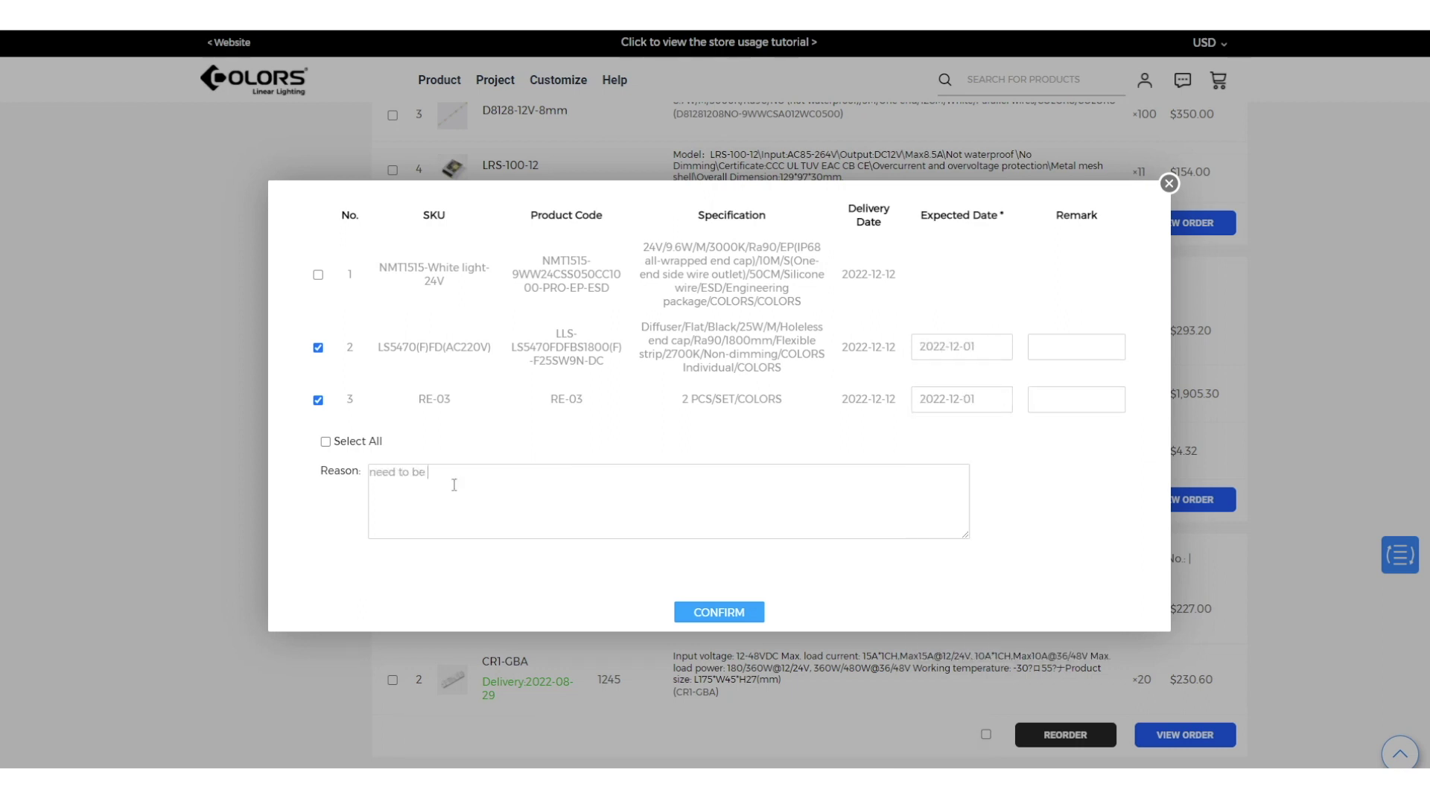
text( sent by air)
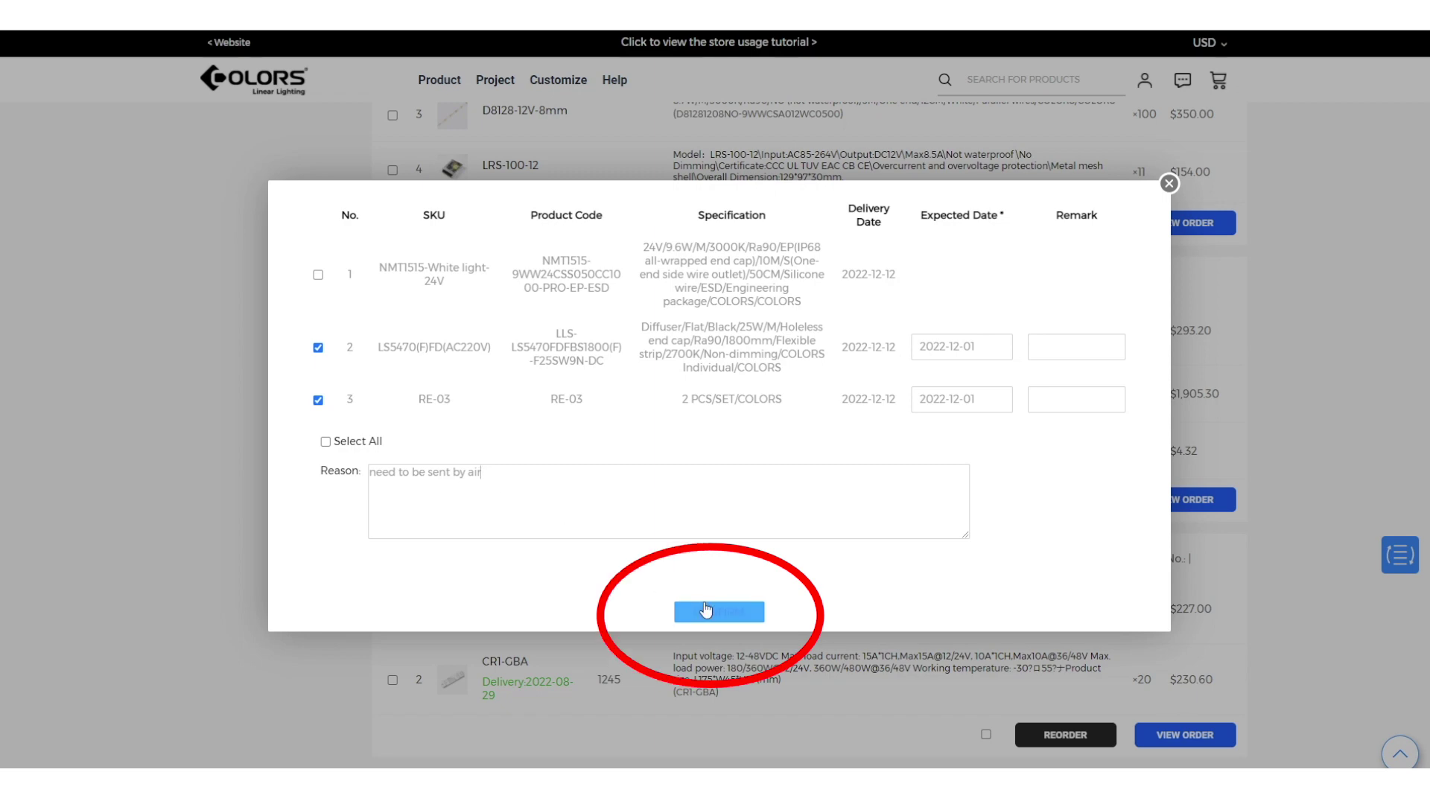
click(716, 612)
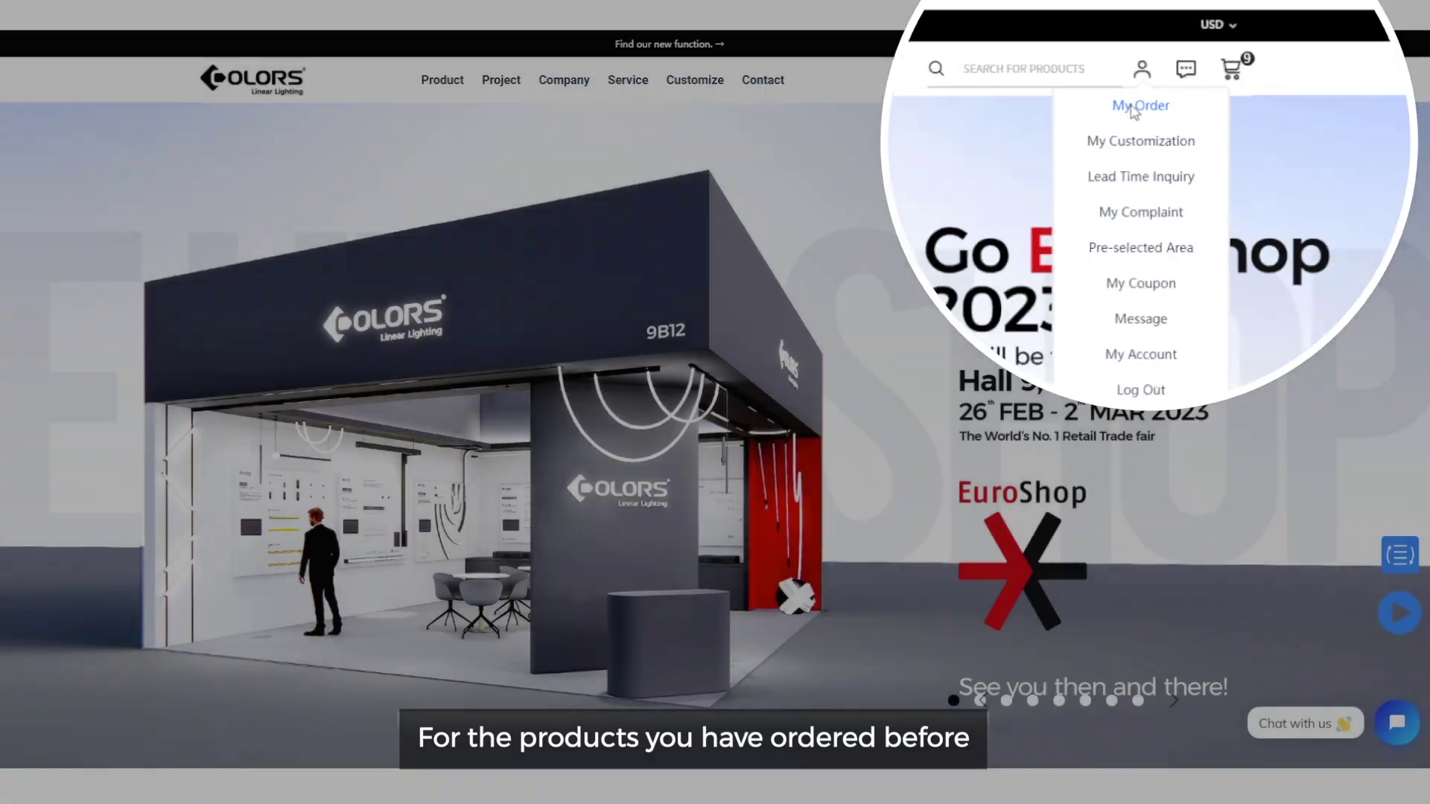
Step: From My Order, move AS-NMT1515GD0-EC and XLG-150-24A to the pre-selected 'project 2' group
click(1133, 109)
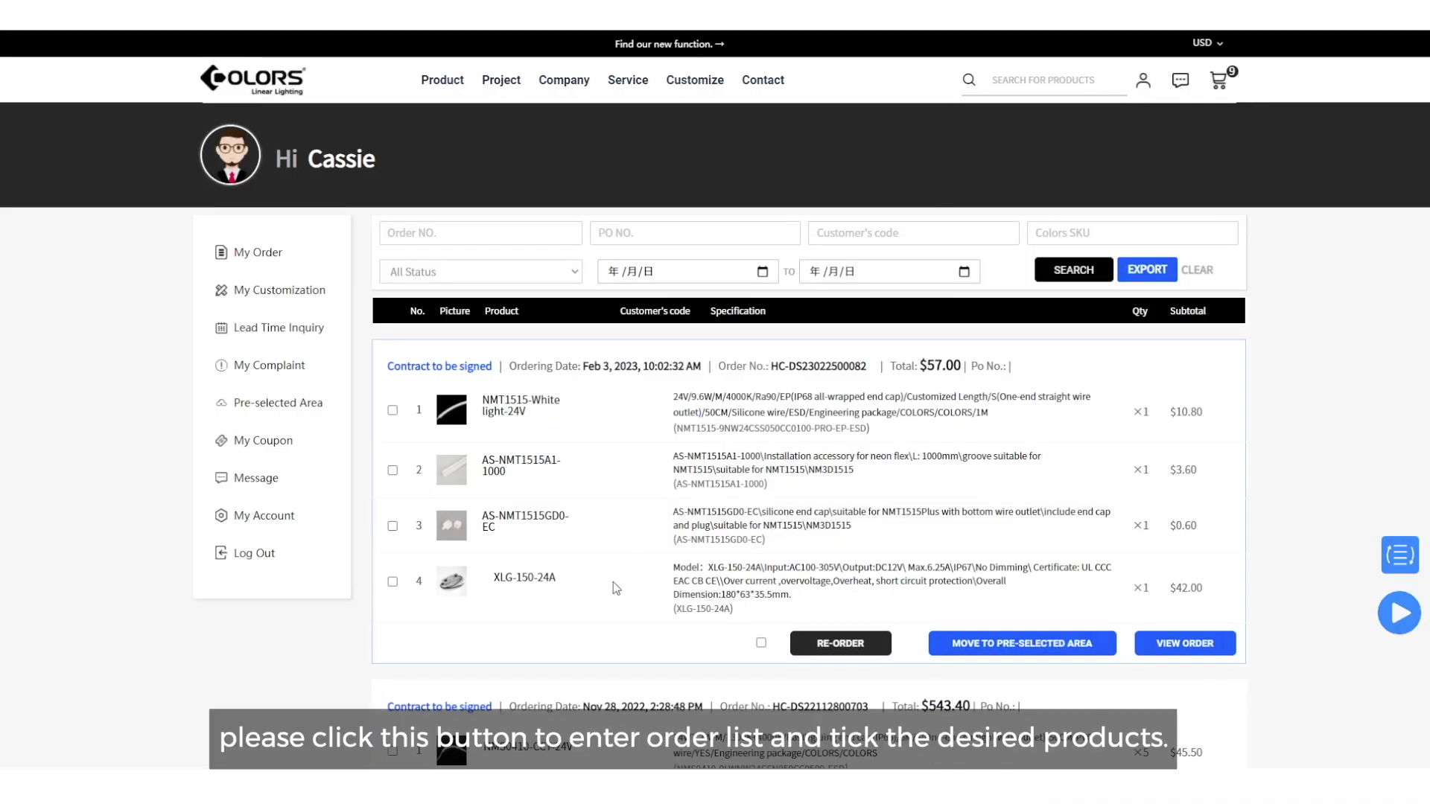
scroll(614, 582, down, 1)
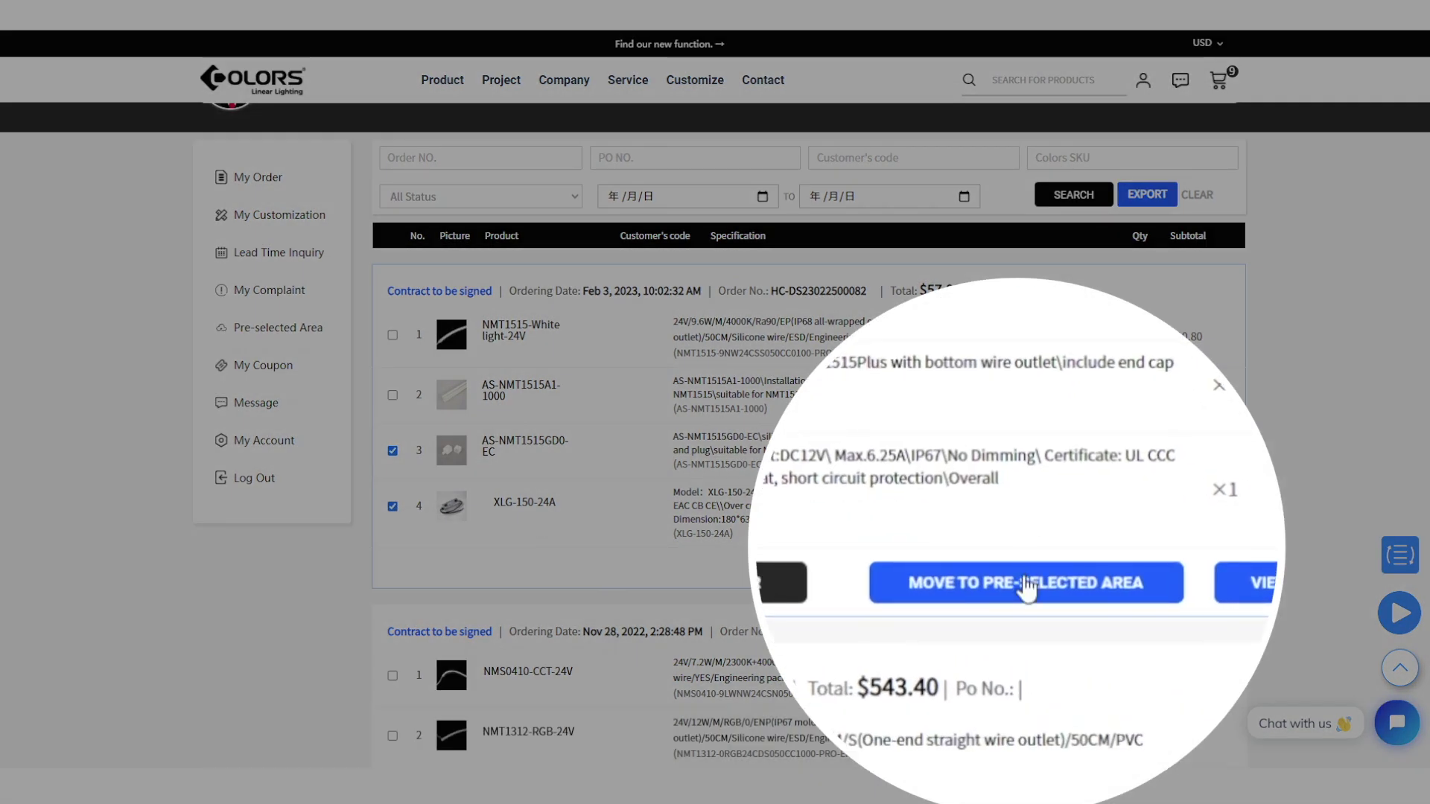
click(1021, 569)
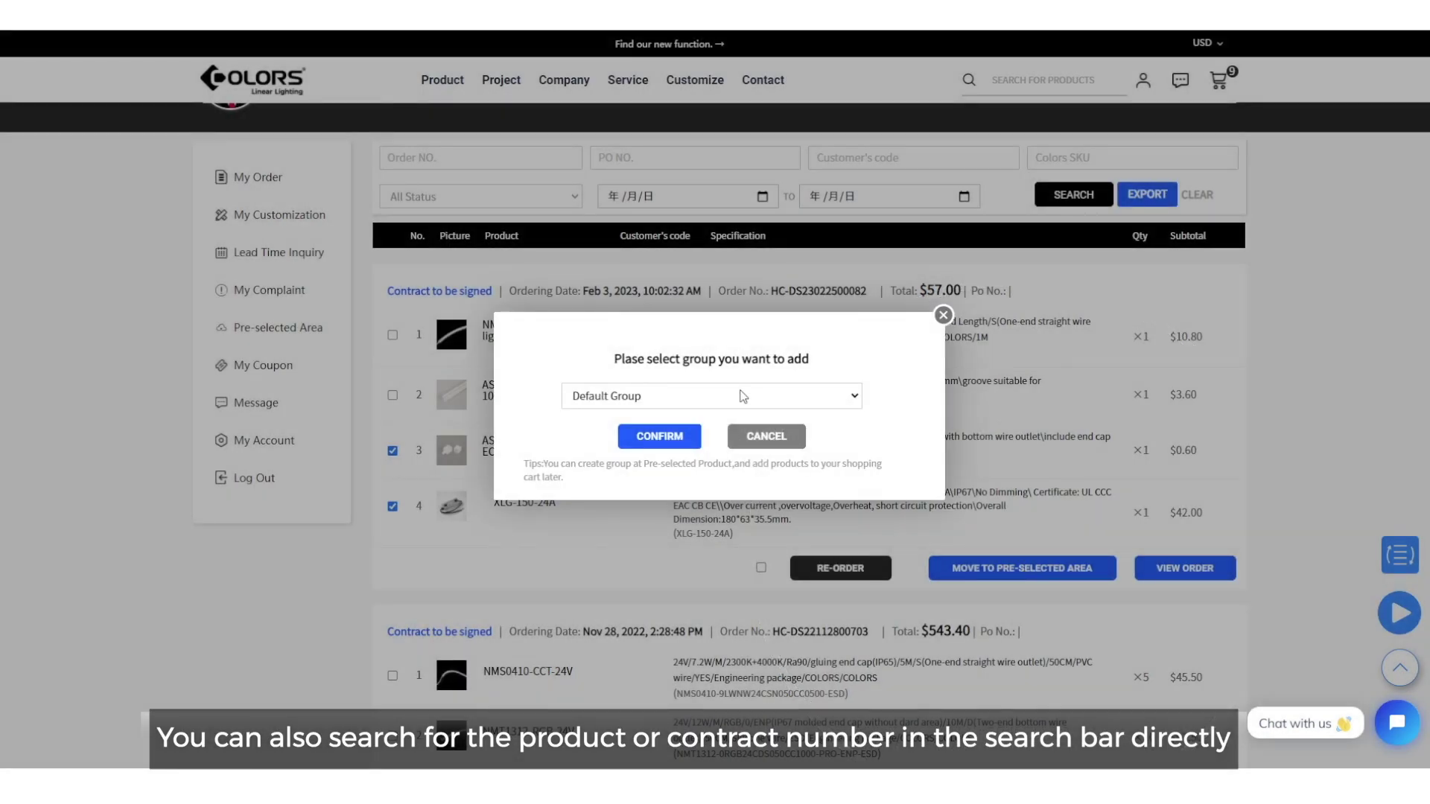
click(743, 396)
click(672, 429)
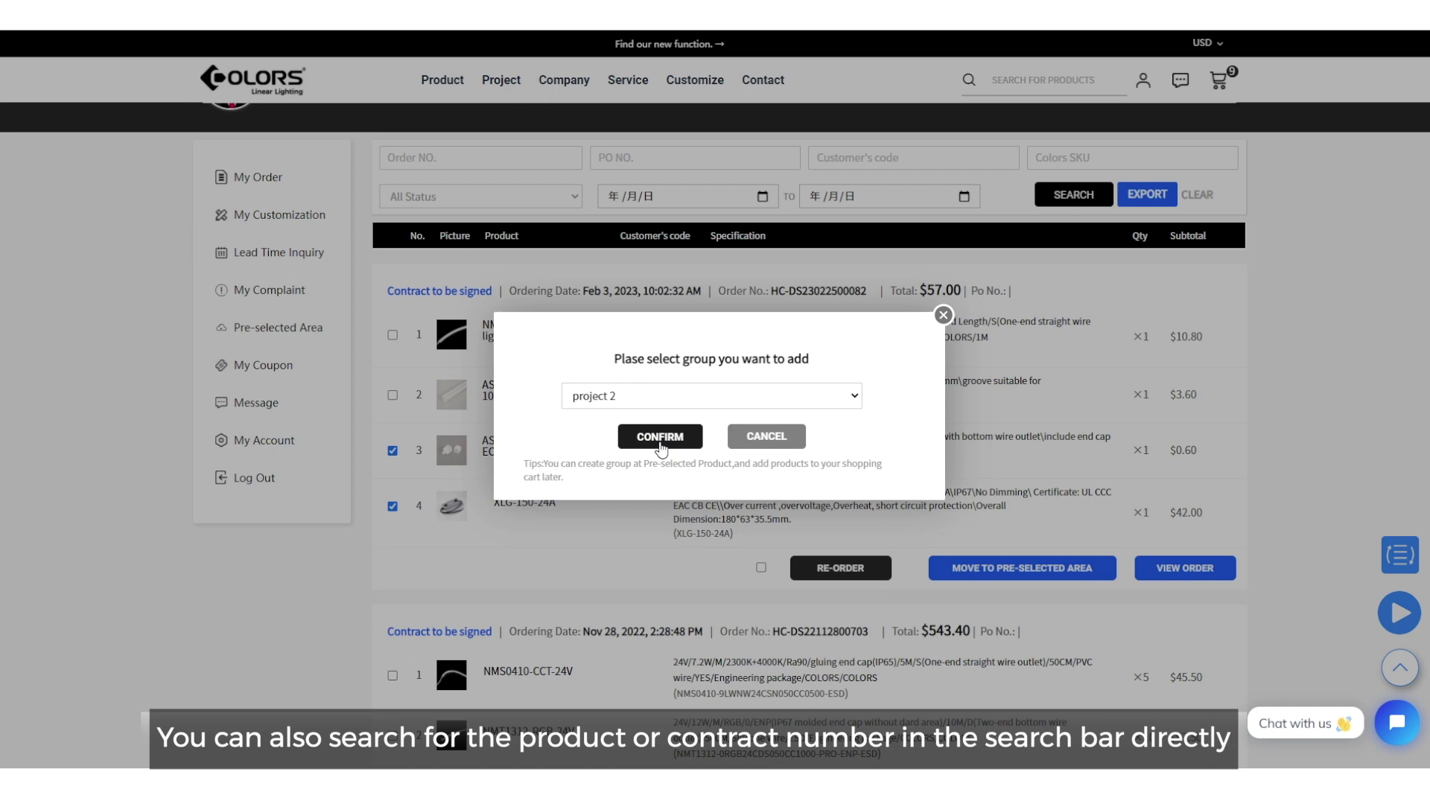
click(660, 437)
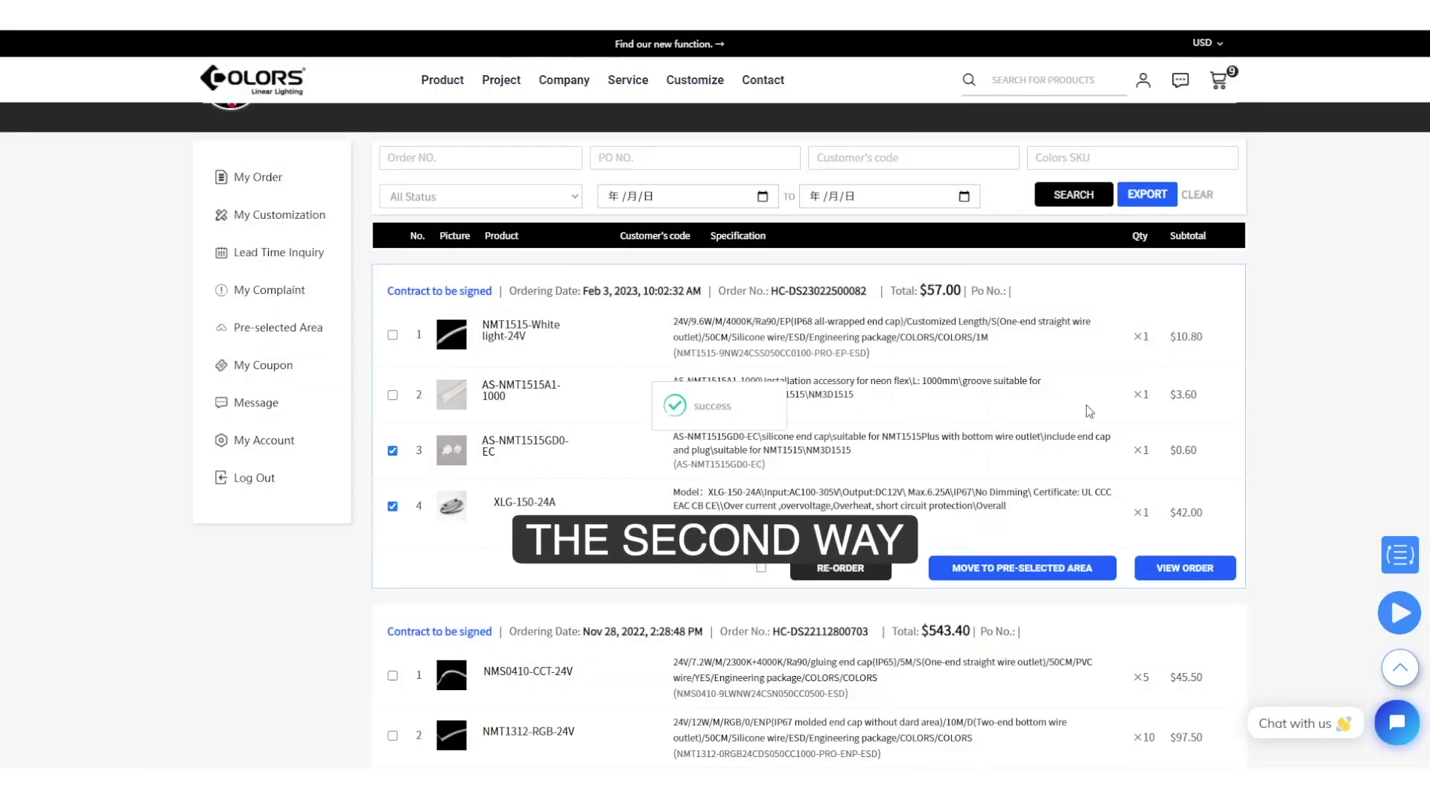
Step: In the cart, select only BK-MGV100-24V0M and NMS1217-RGB-48V and move them to 'project 2'
mouse_move(1218, 80)
click(1002, 438)
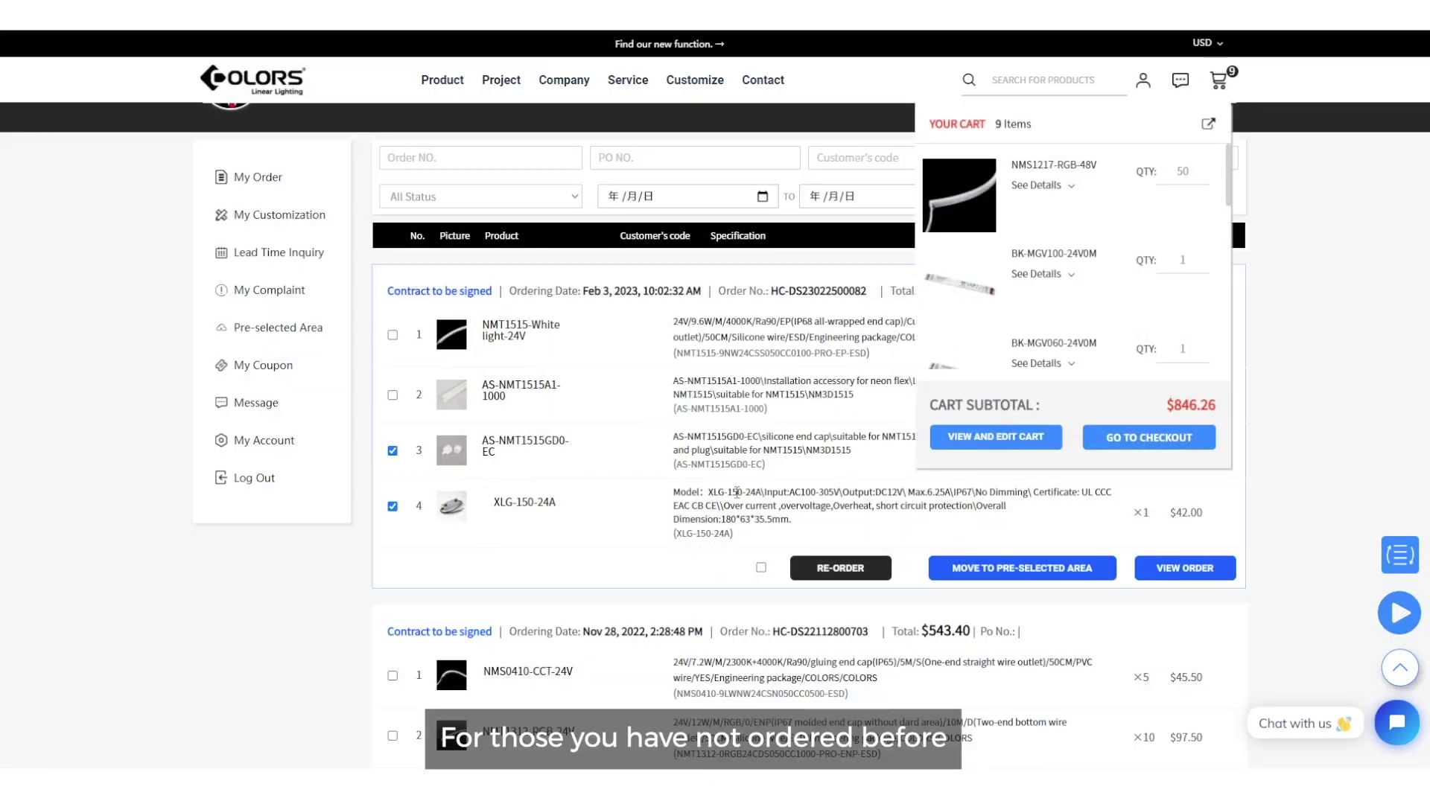
scroll(236, 499, down, 5)
scroll(235, 499, down, 10)
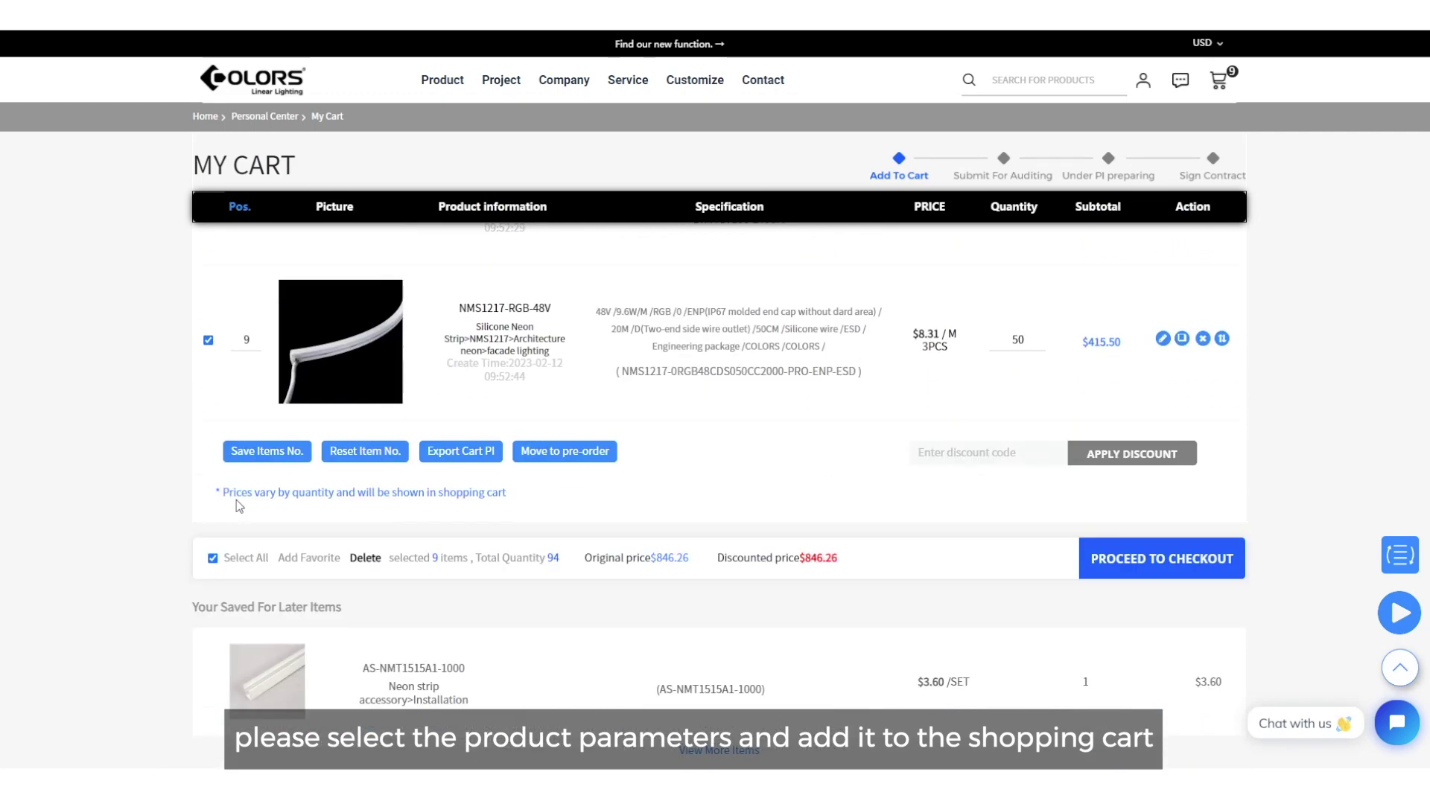
click(213, 309)
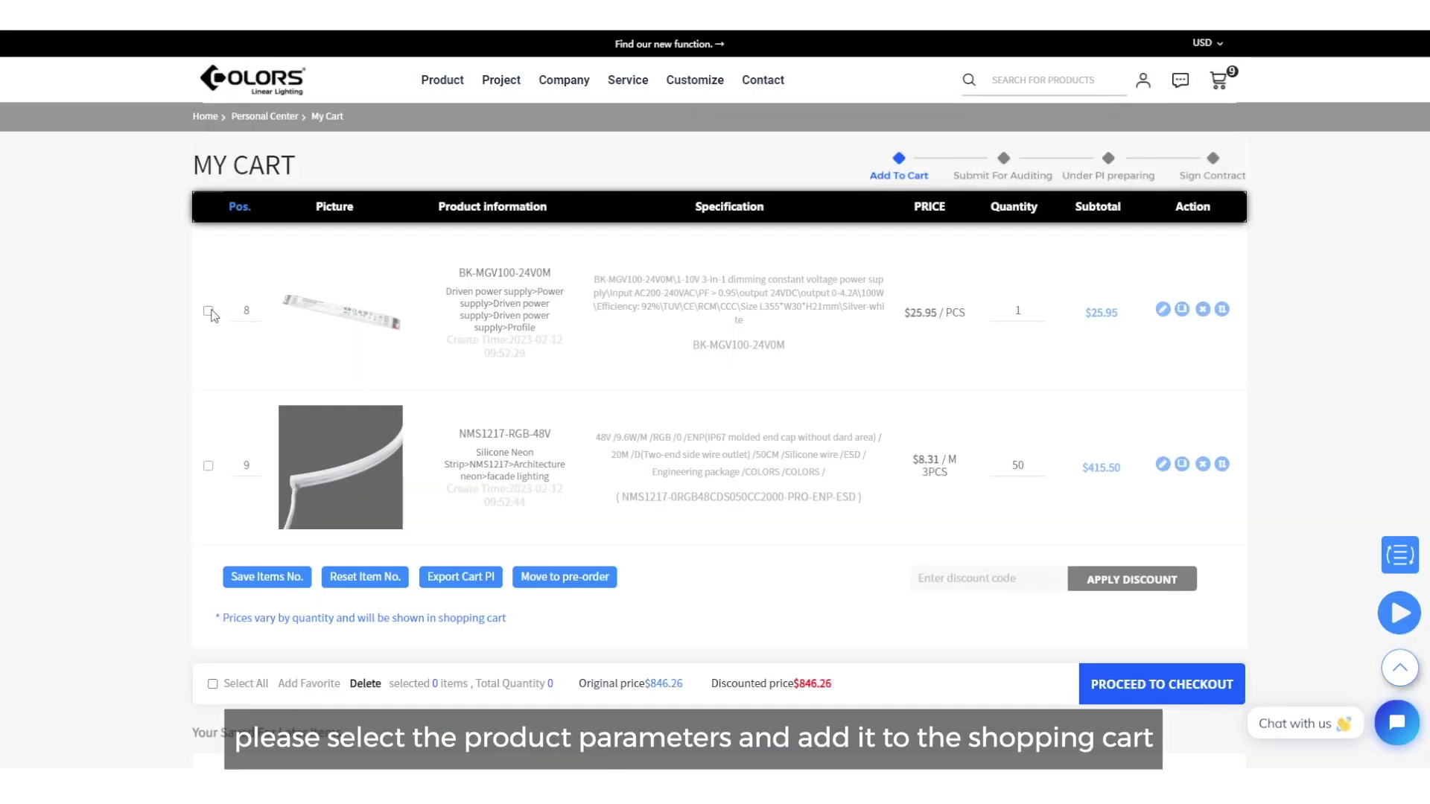
click(207, 311)
click(208, 466)
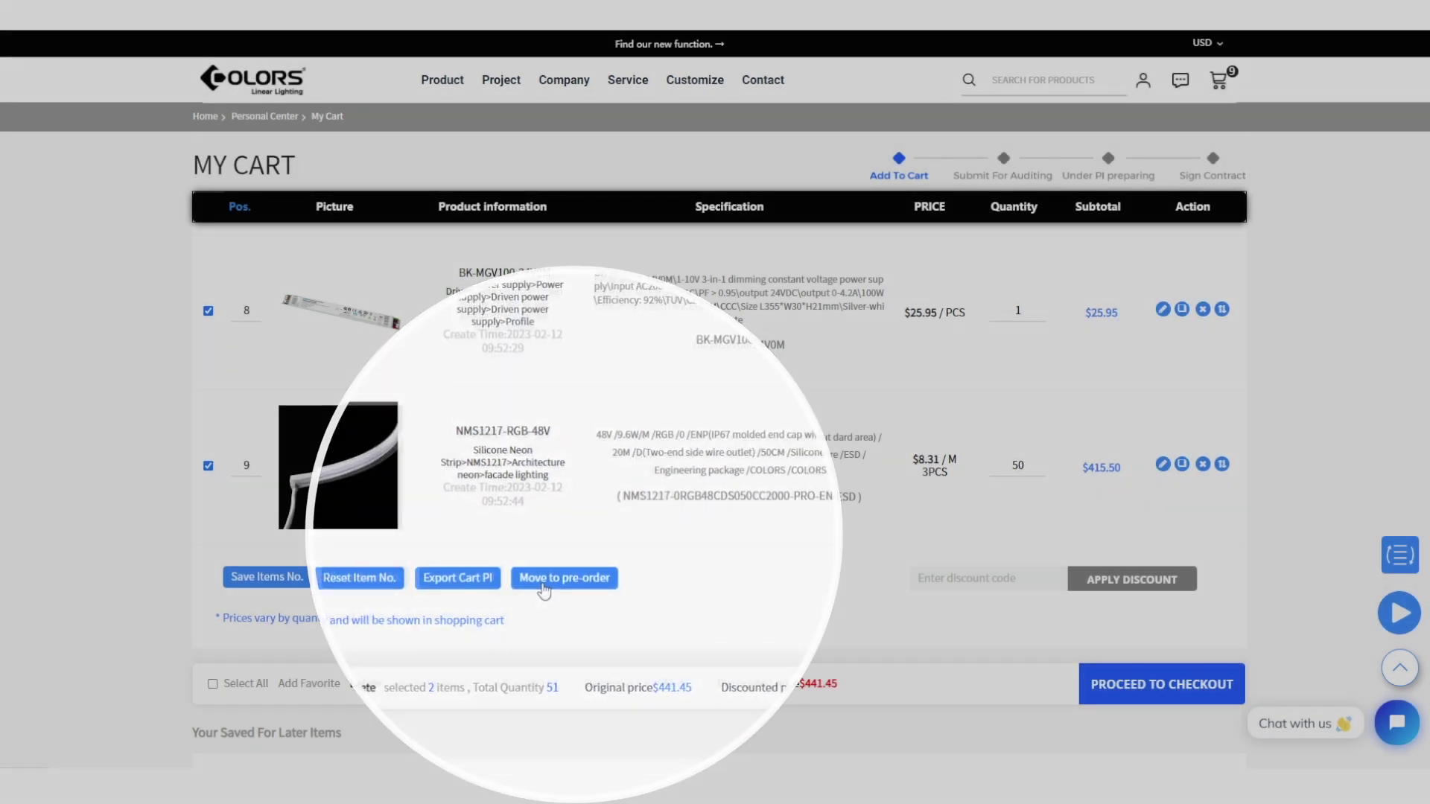
click(544, 588)
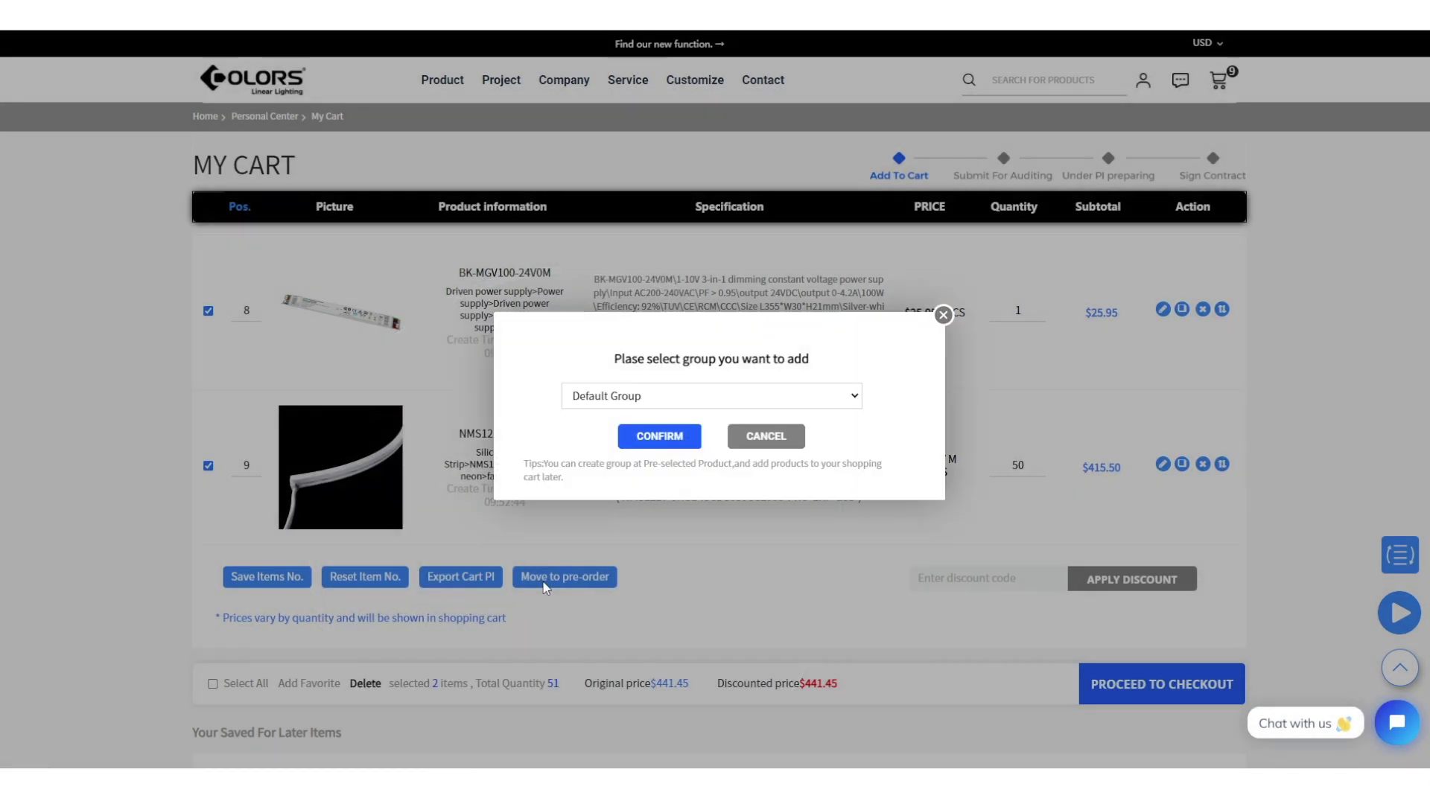
click(686, 396)
click(654, 432)
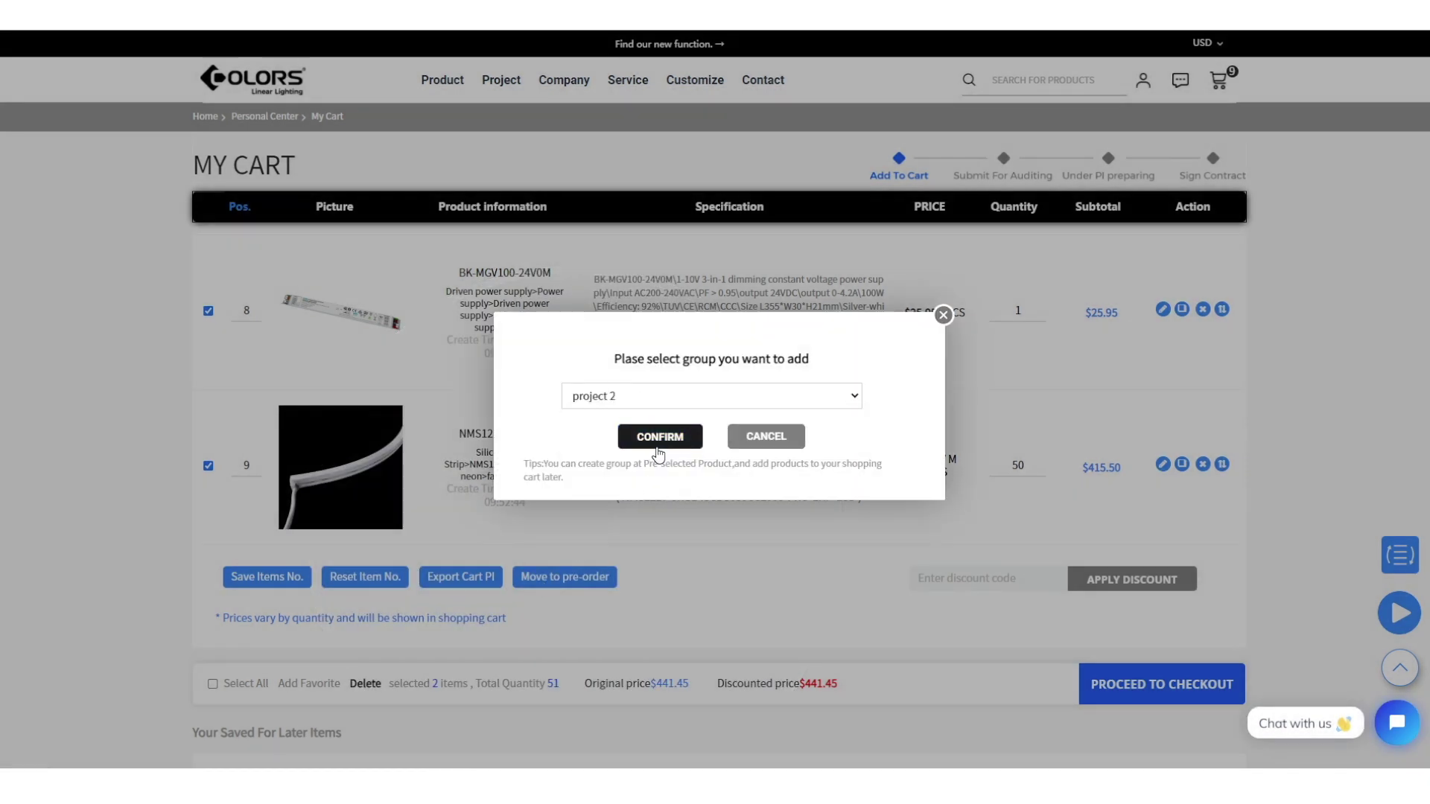
click(658, 441)
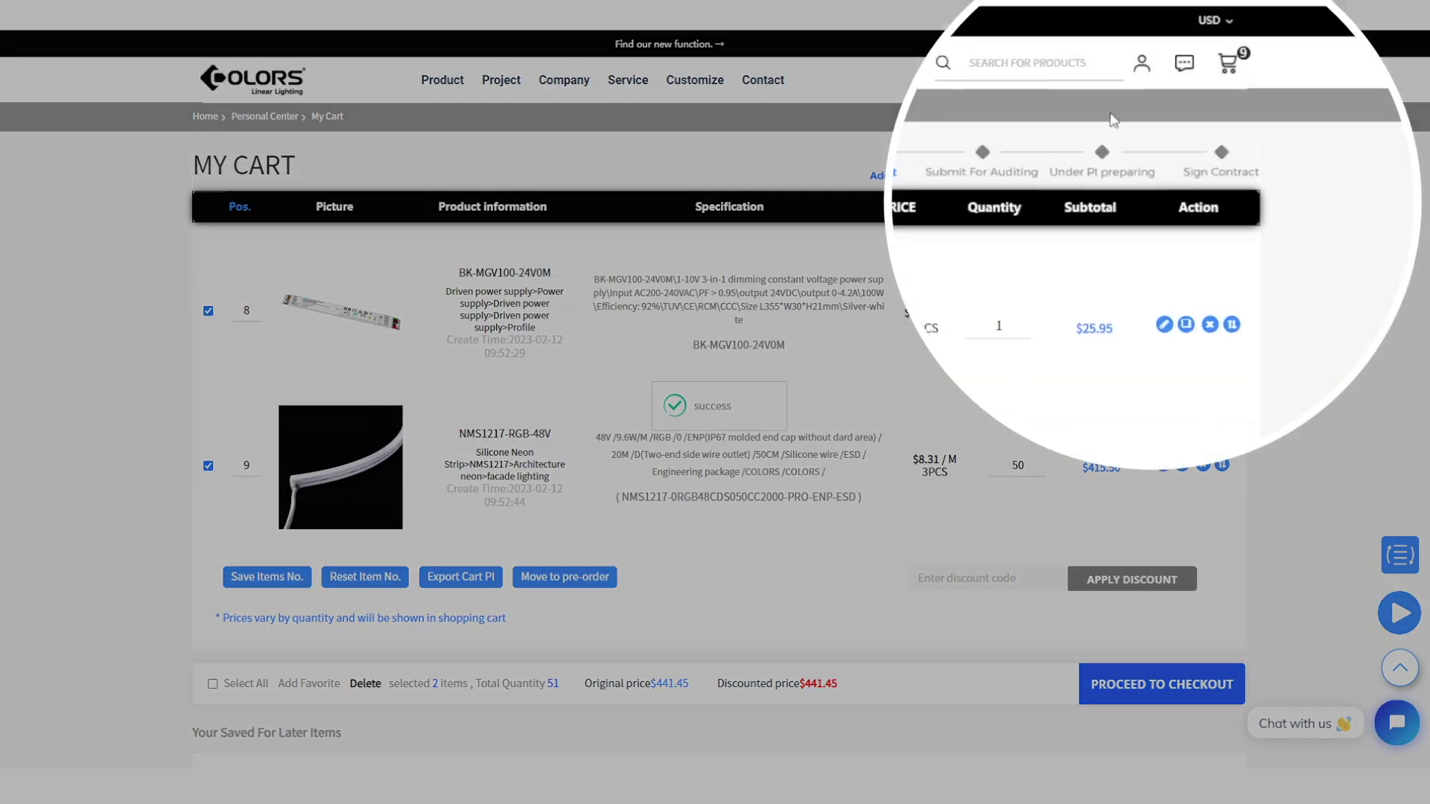
Step: Create a new pre-selected group named 'project 3'
mouse_move(1143, 80)
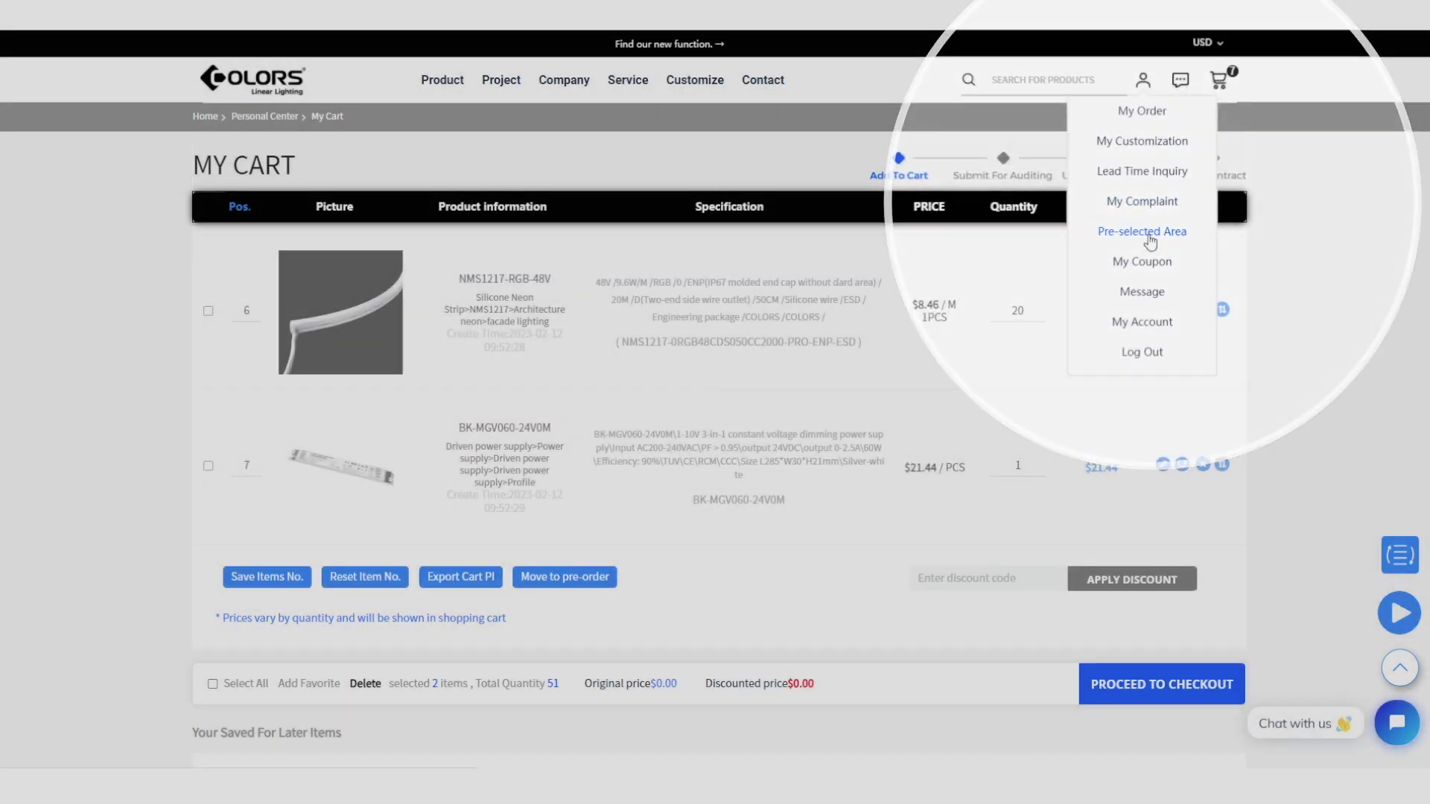
click(1148, 257)
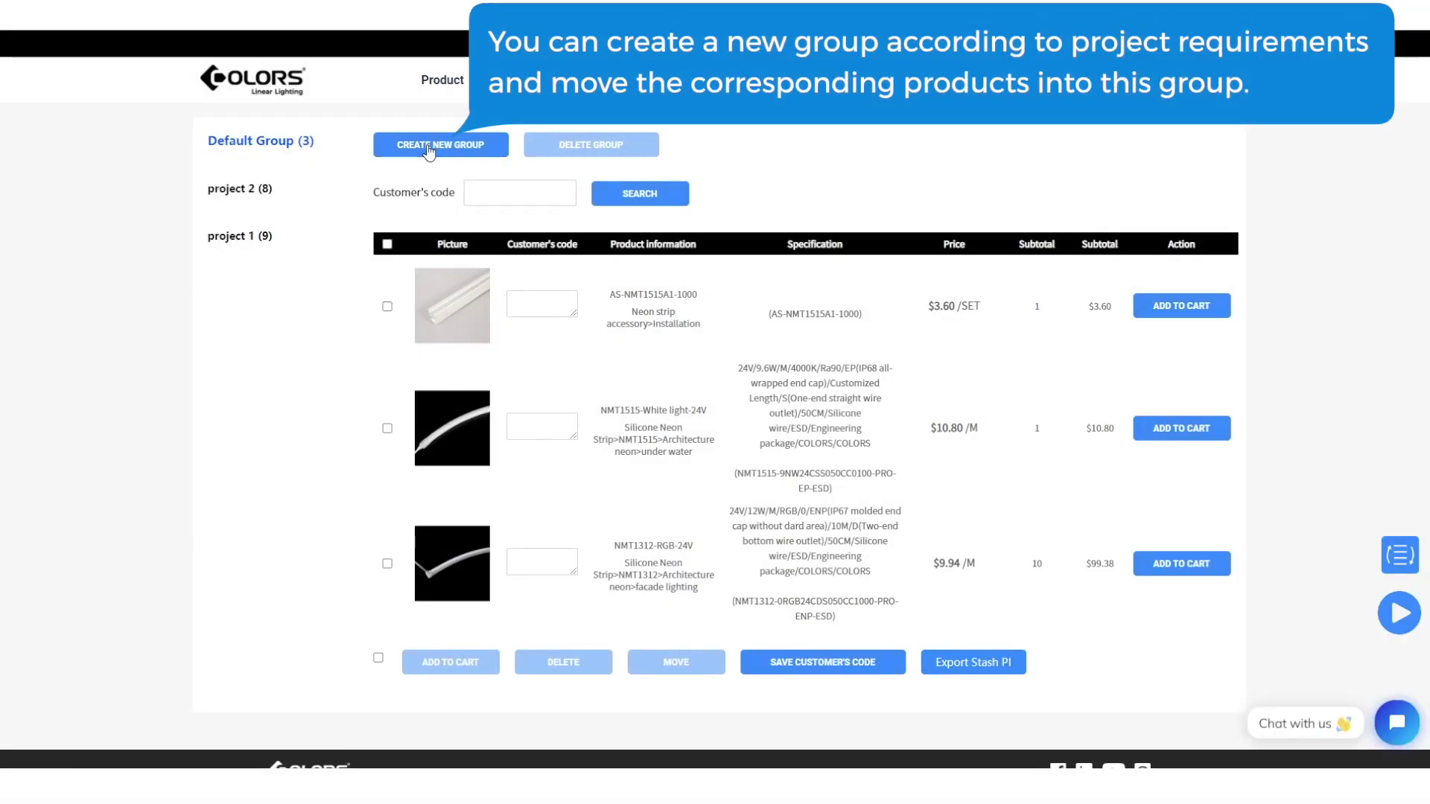
click(429, 145)
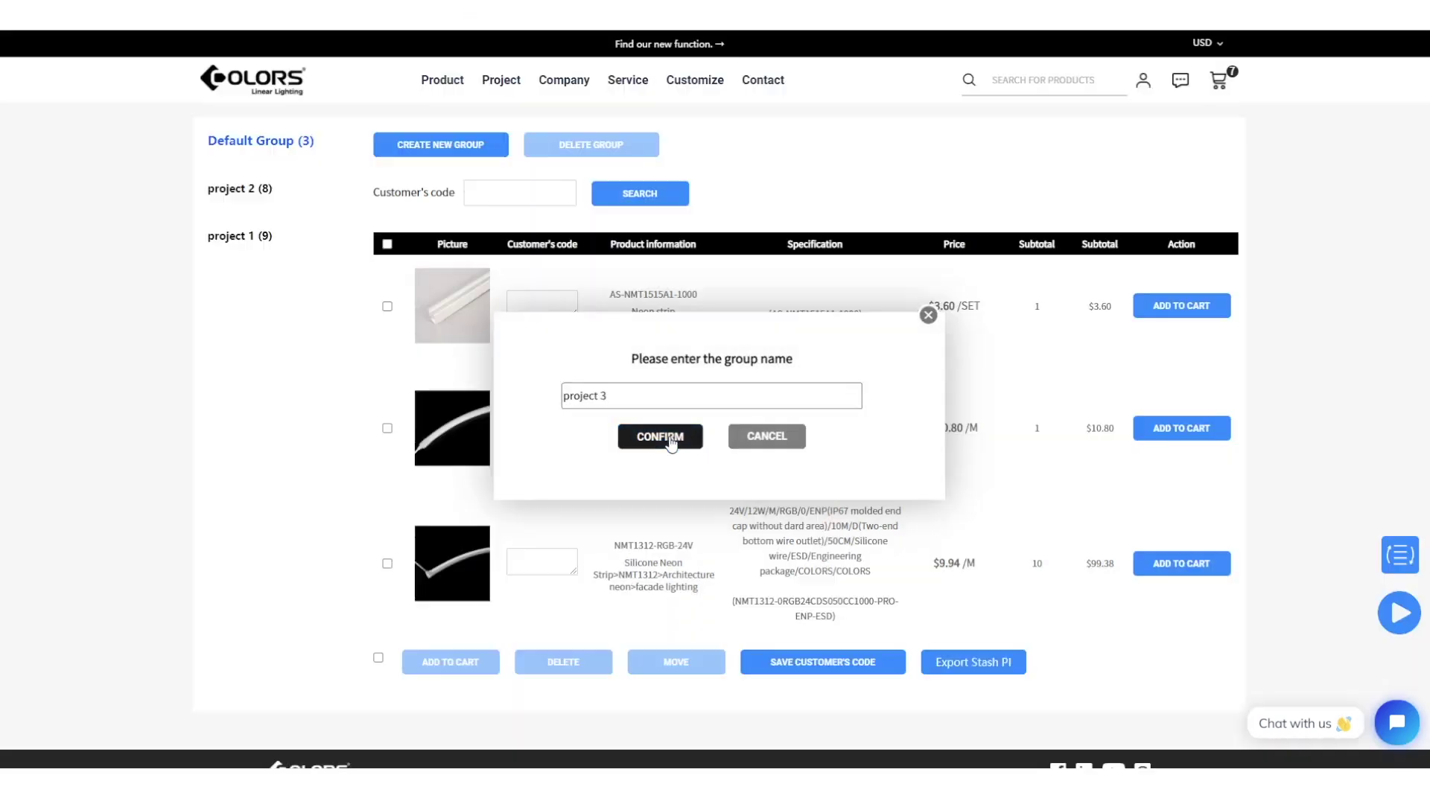
click(659, 437)
Step: Move NMS1217-RGB-48V, BK-MGV100-24V0M and XLG-150-24A from project 2 into project 3
click(238, 236)
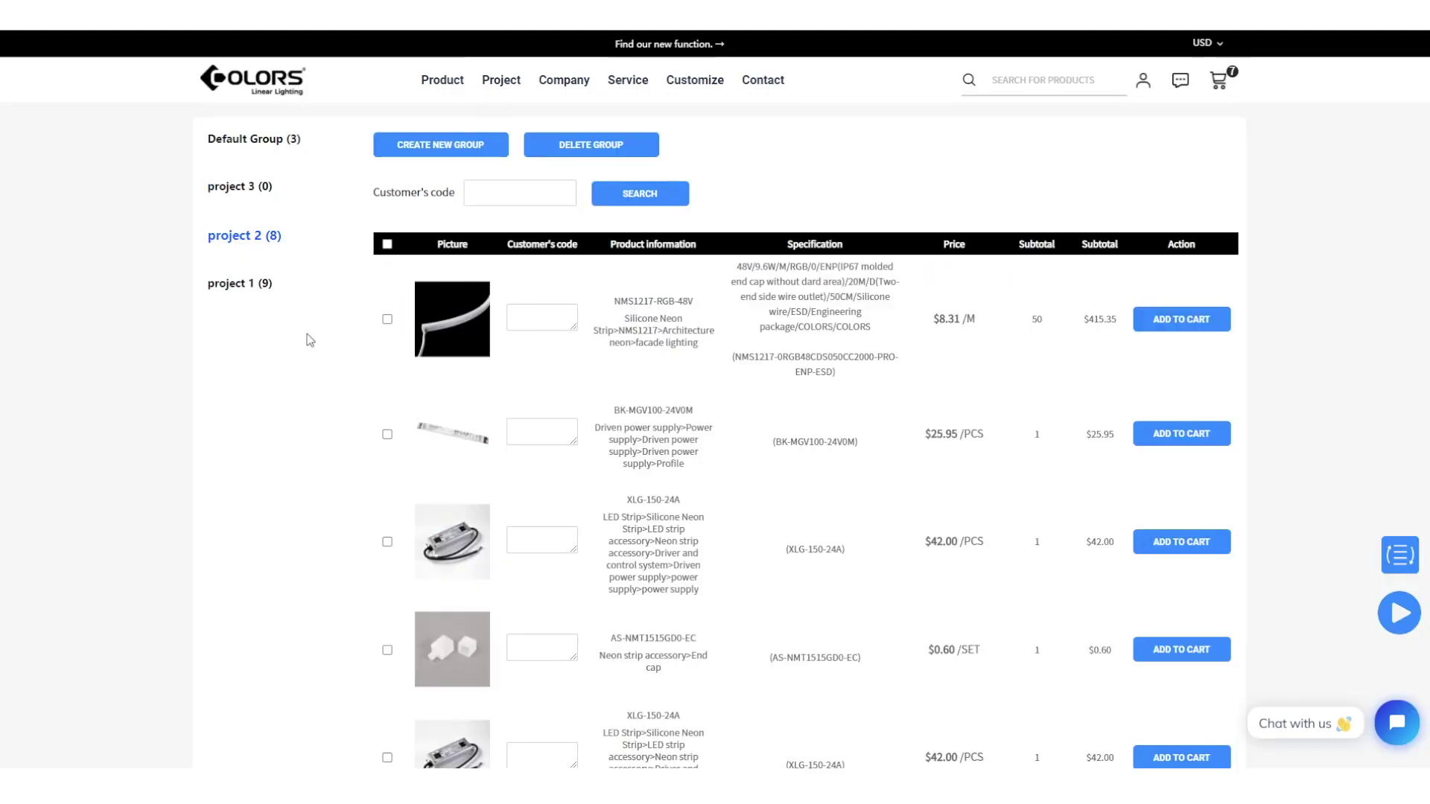
click(387, 321)
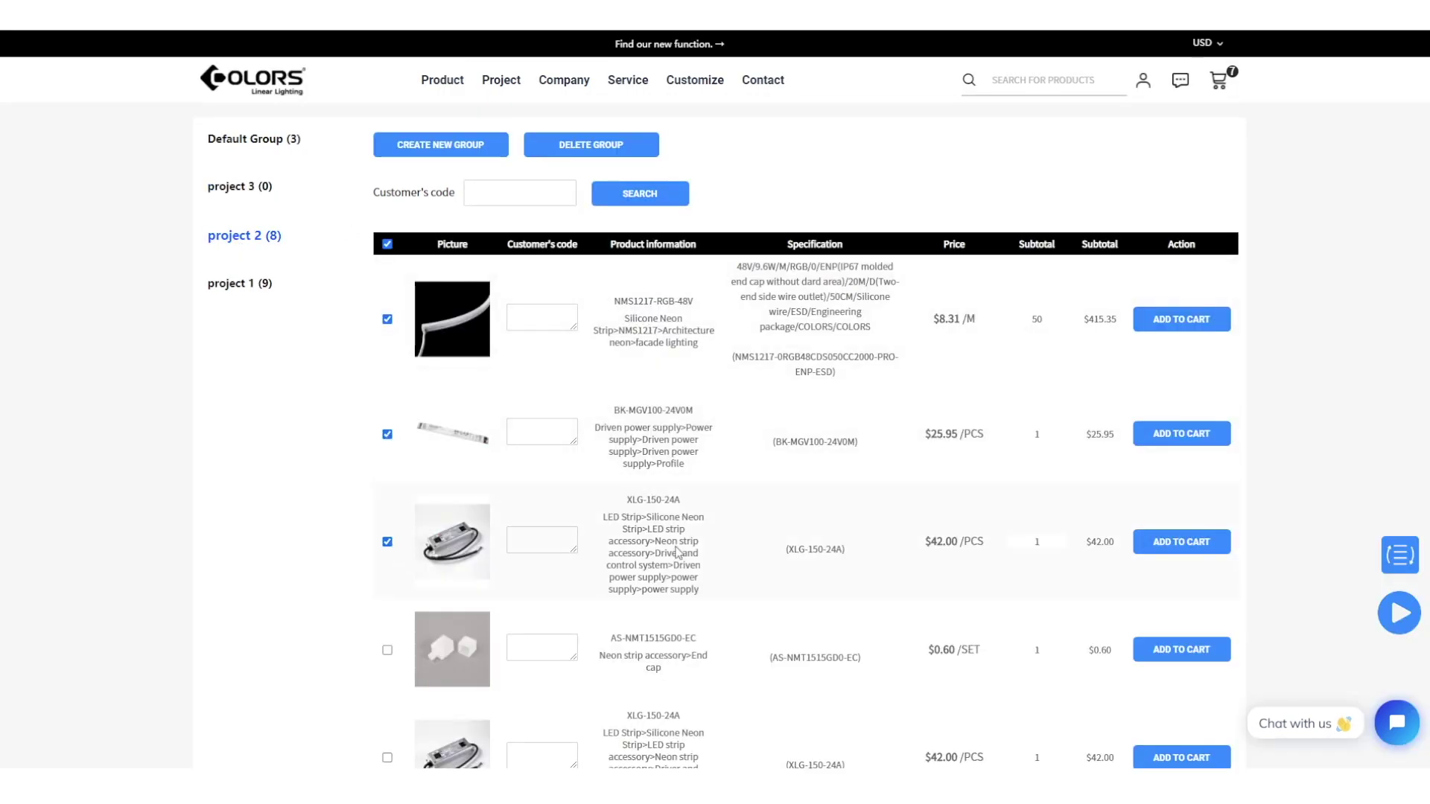
scroll(678, 552, down, 8)
click(687, 579)
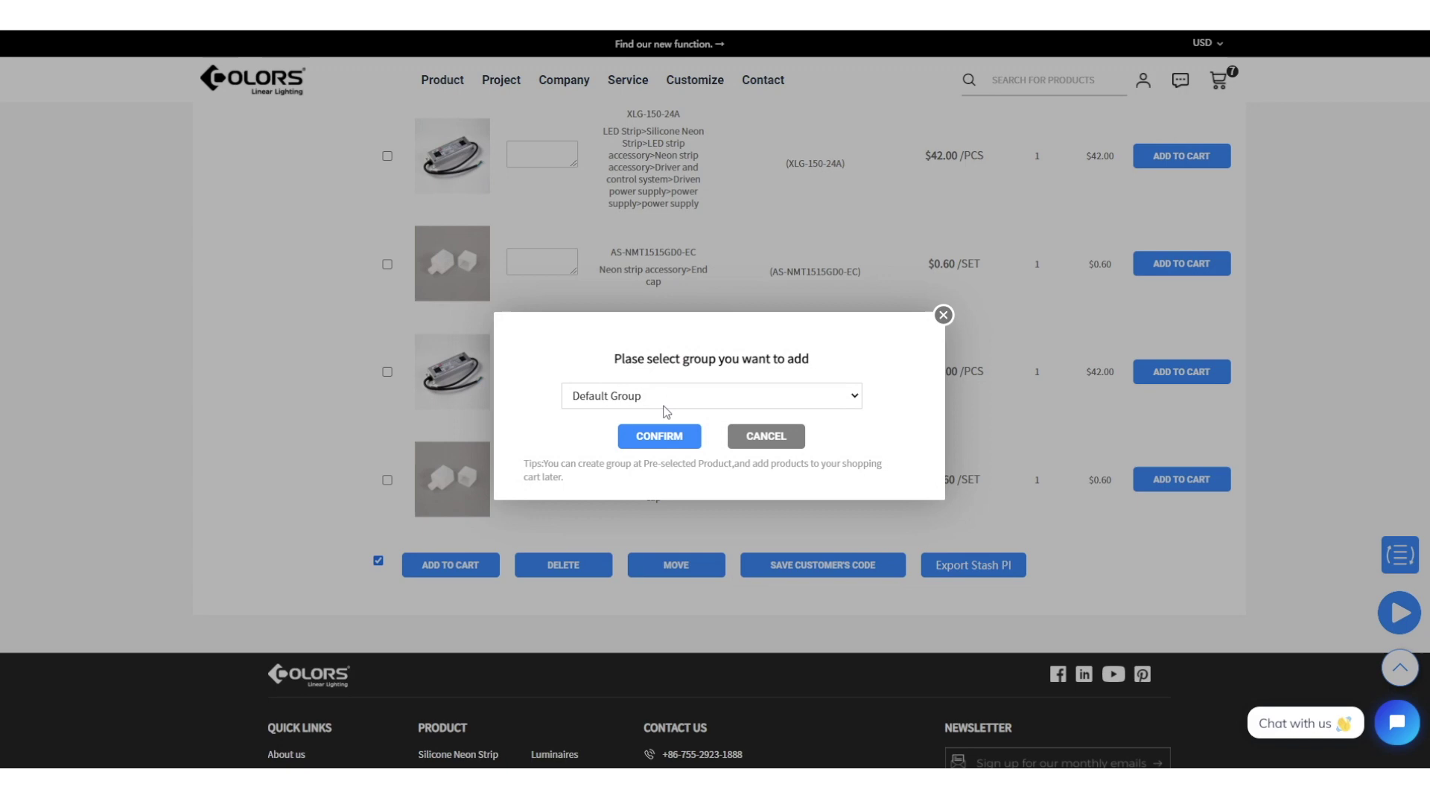
click(663, 401)
click(653, 428)
click(657, 435)
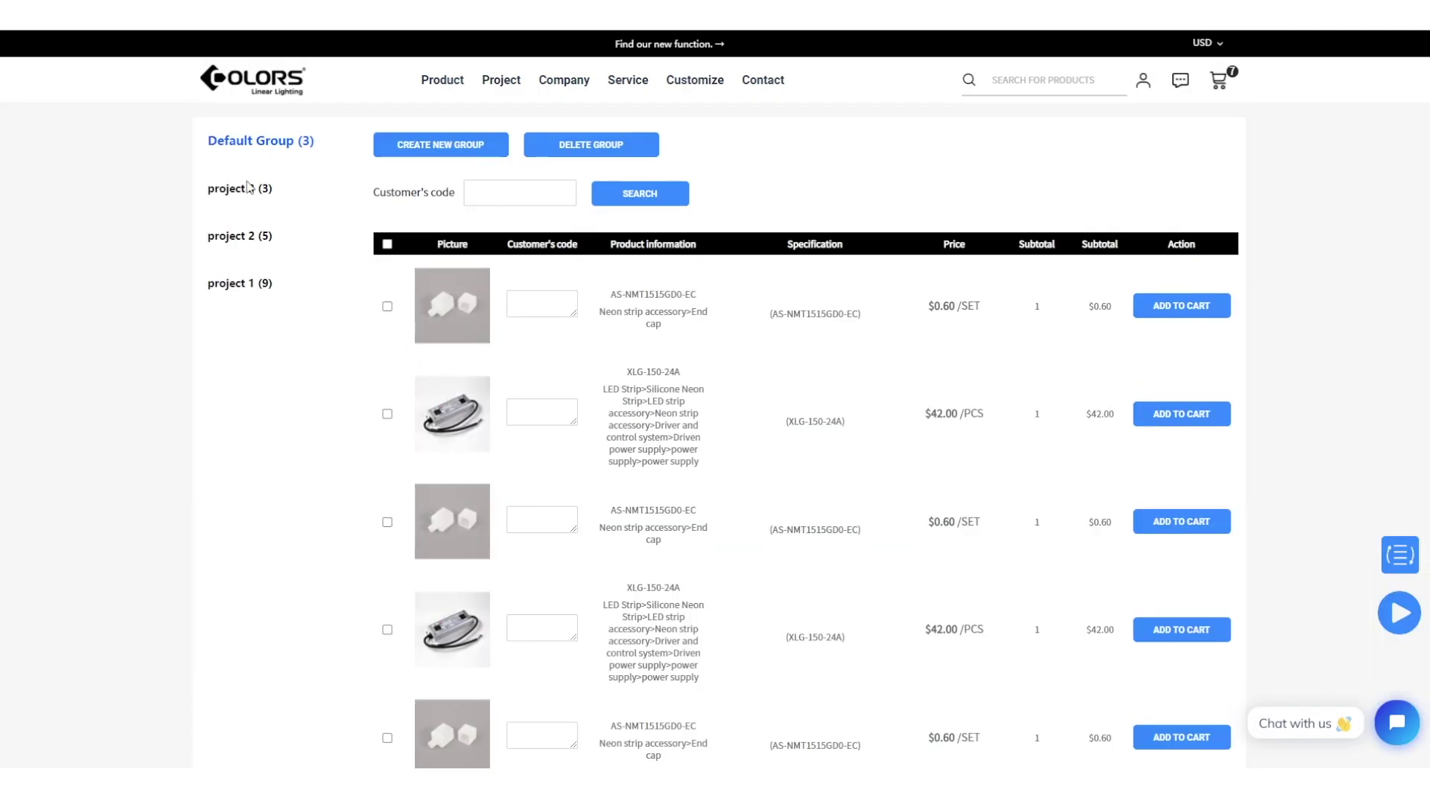
click(249, 187)
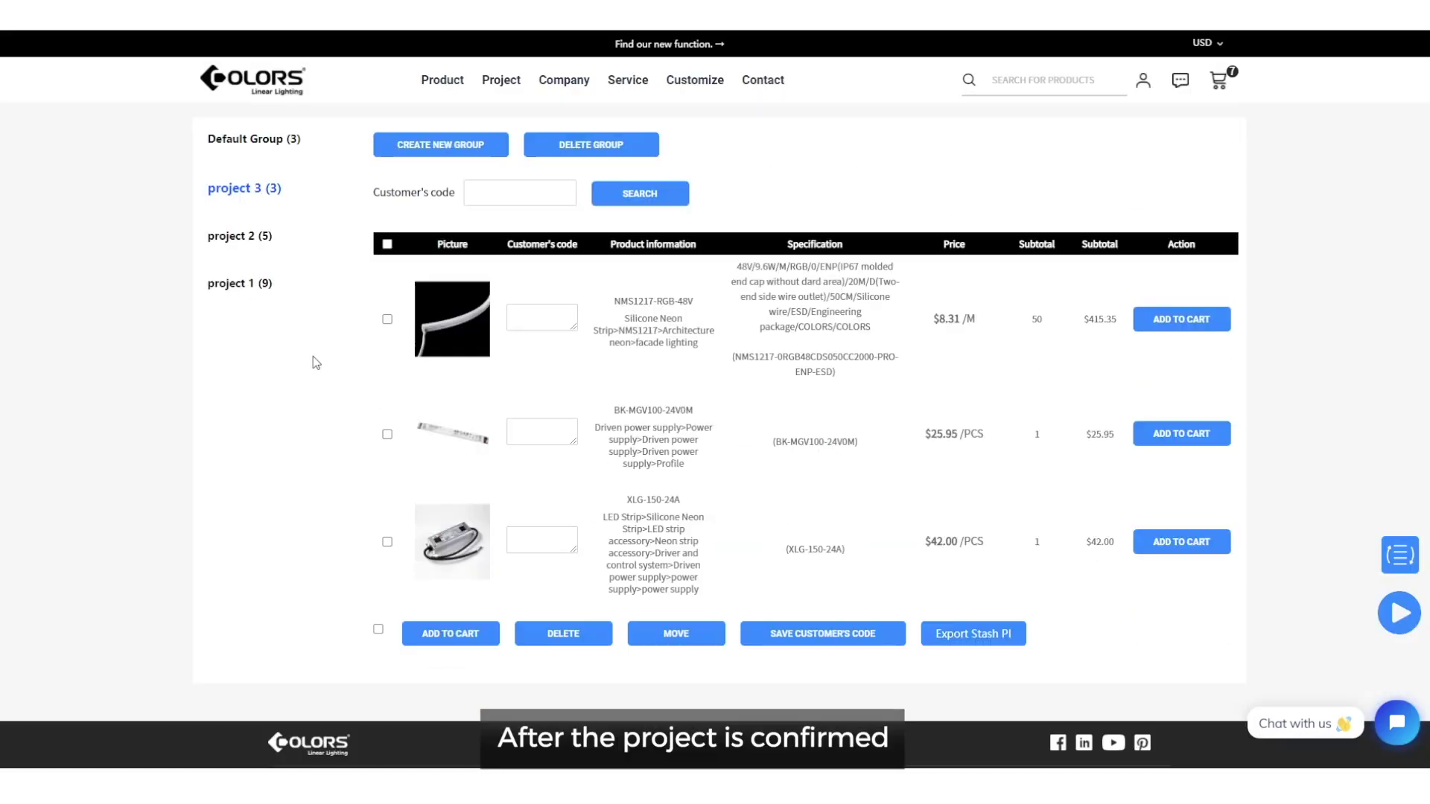
Step: Add all three project 3 products to the cart and check the cart contents
click(379, 630)
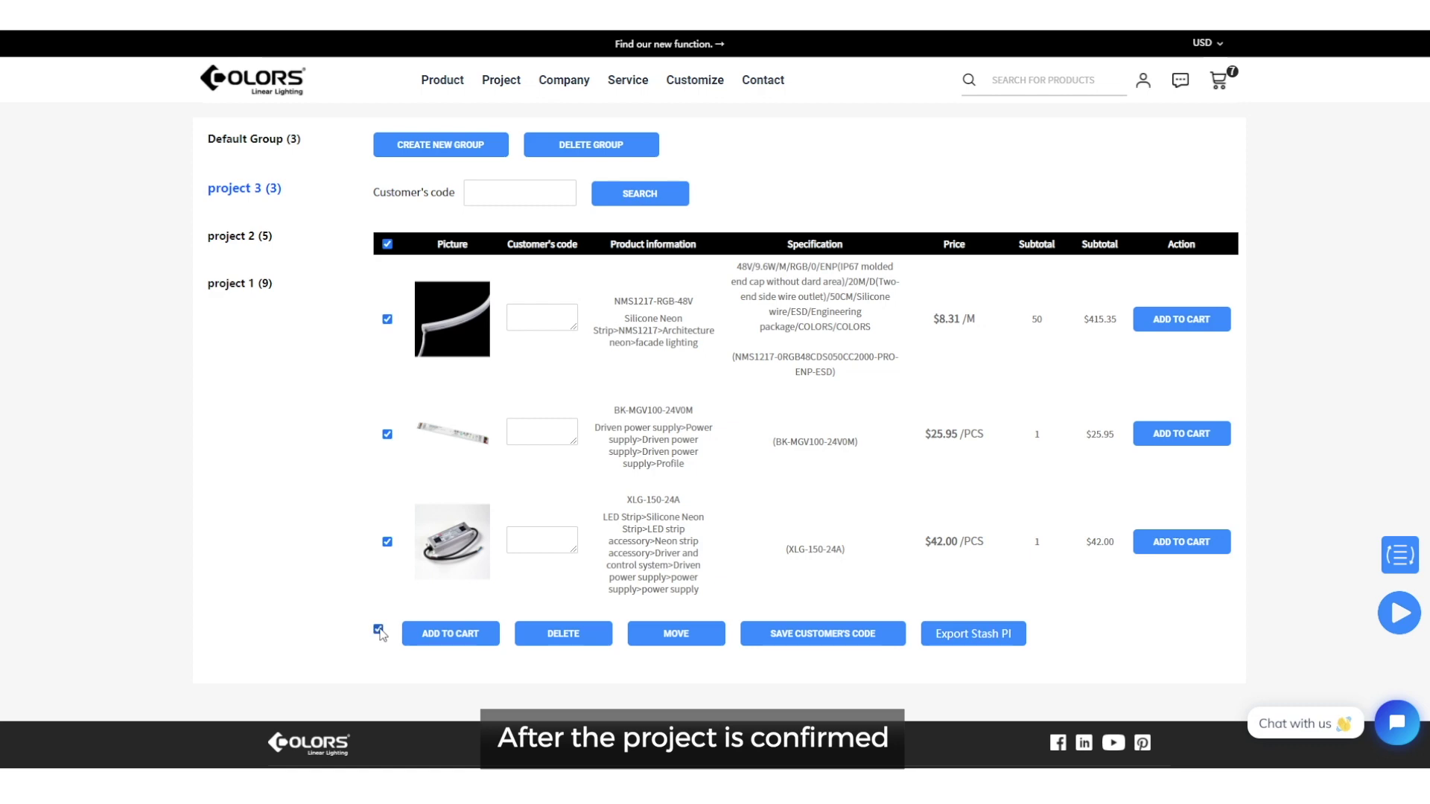
click(452, 631)
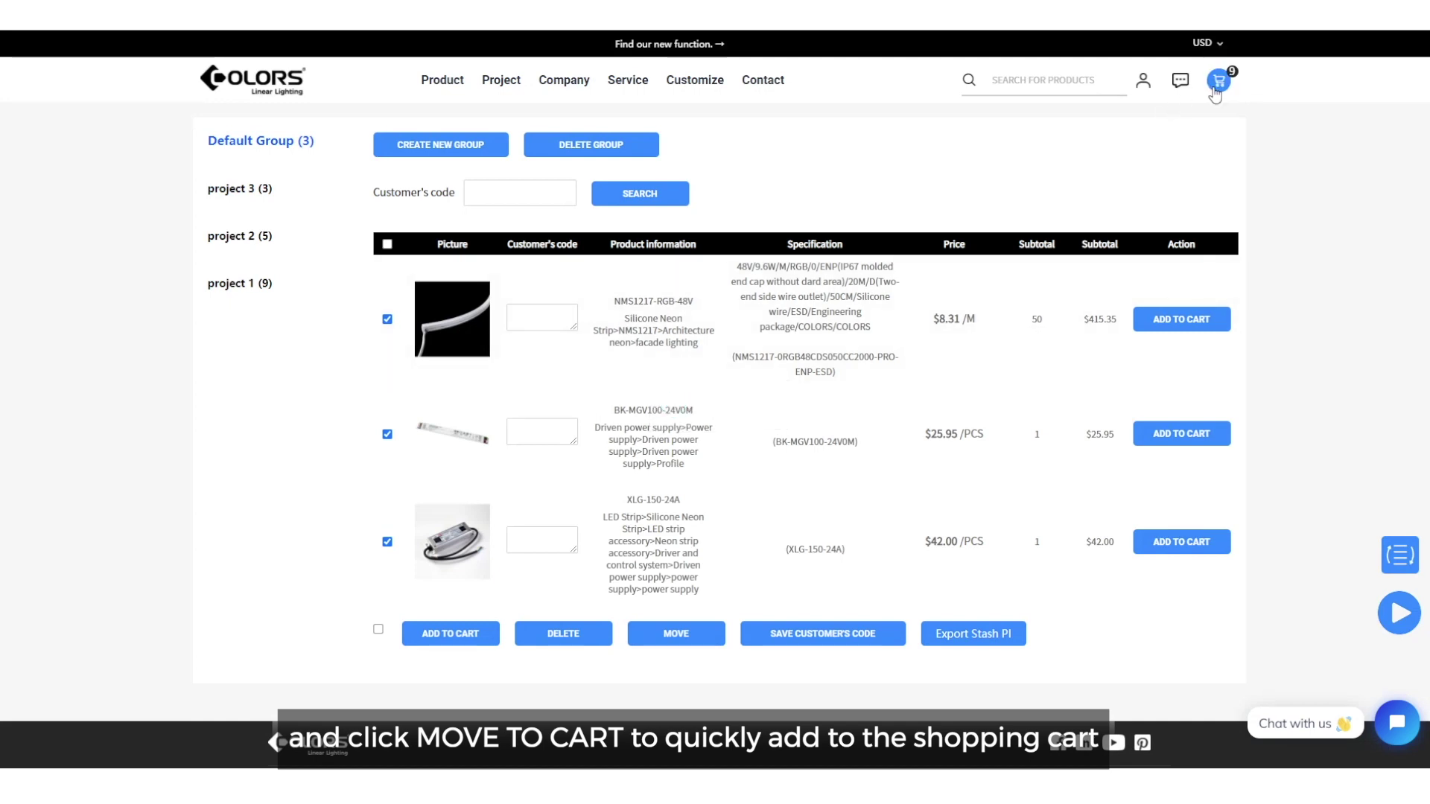
click(1214, 89)
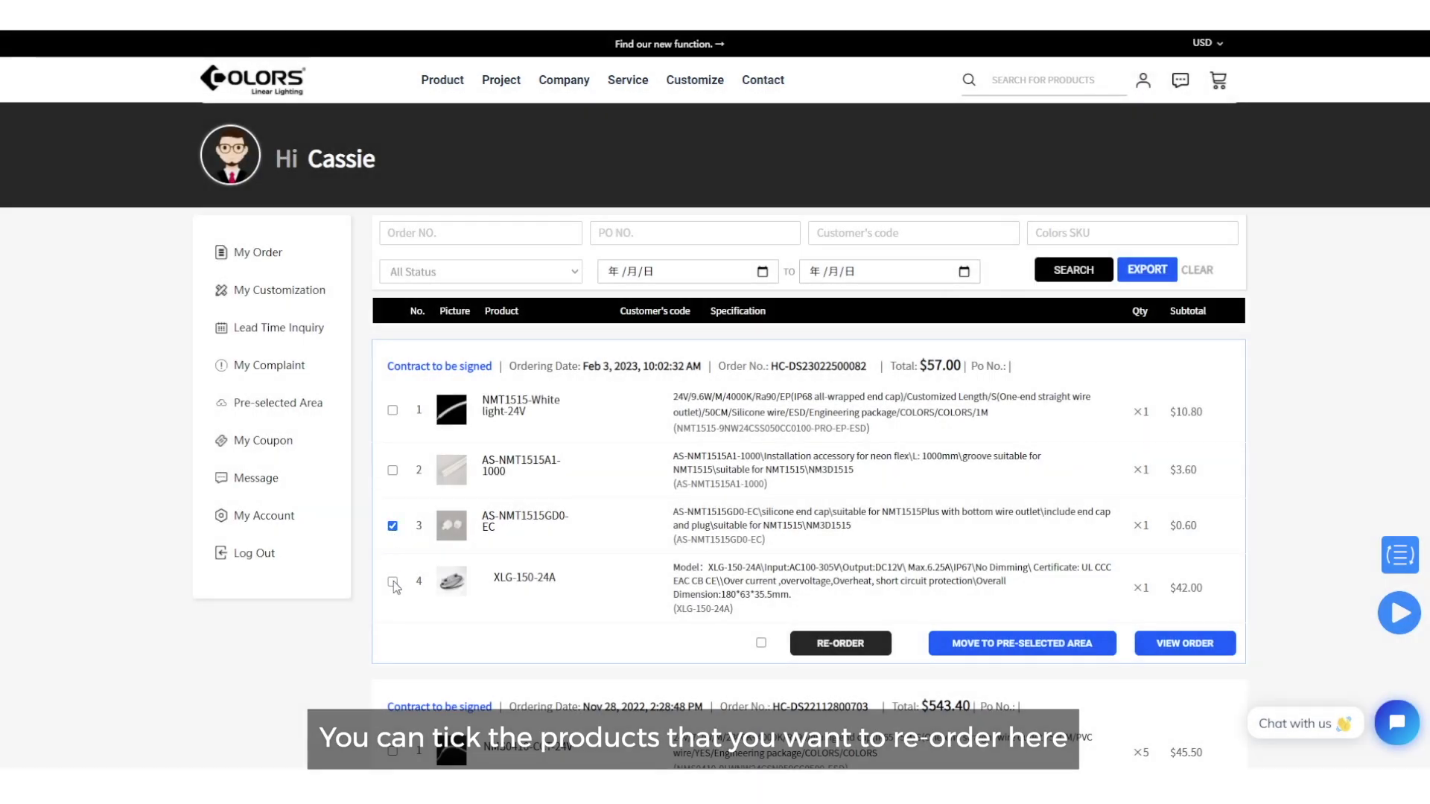
Step: Re-order the Feb 3 order's items 3 and 4, then all six Nov 28 items, into the cart
click(834, 641)
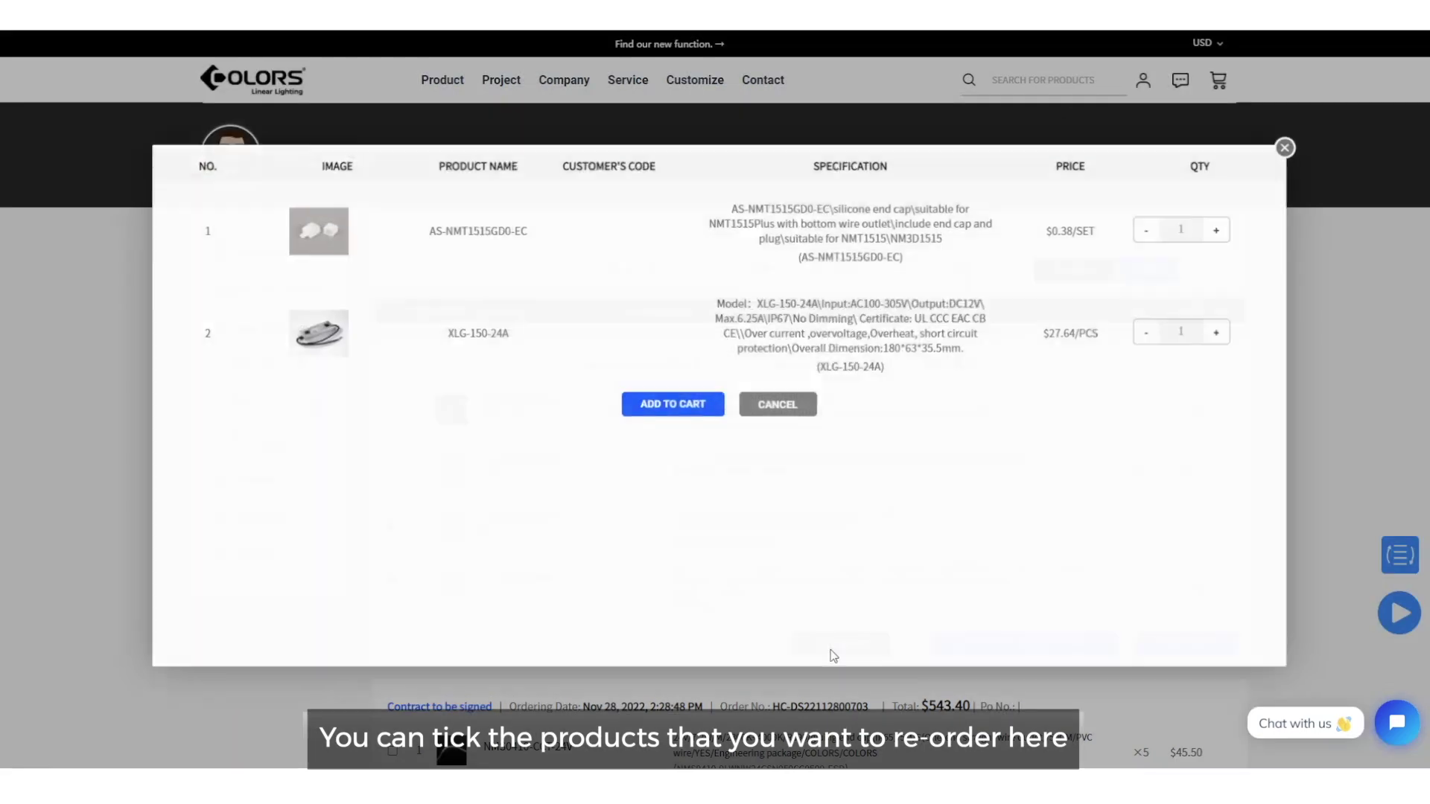
click(690, 409)
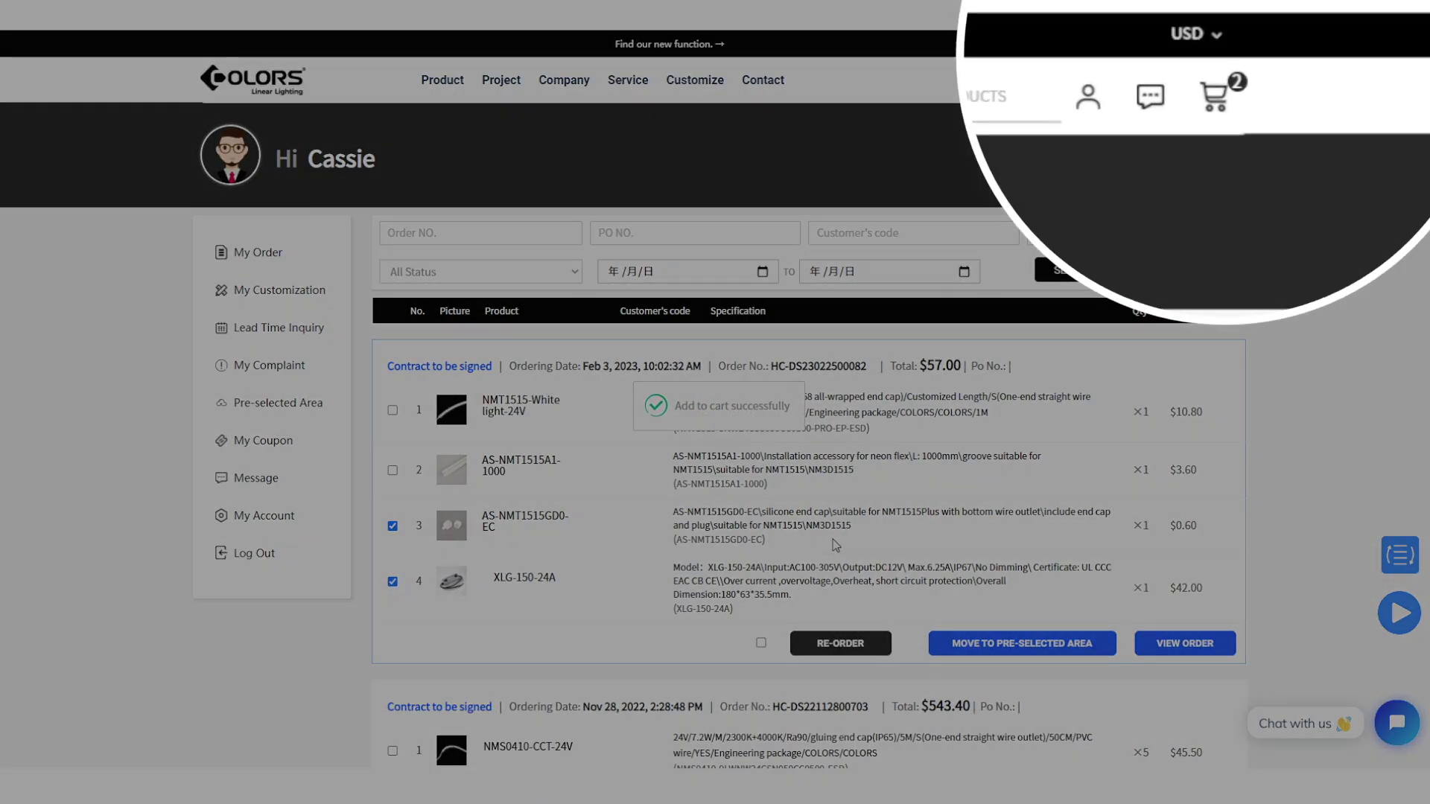
scroll(628, 573, down, 2)
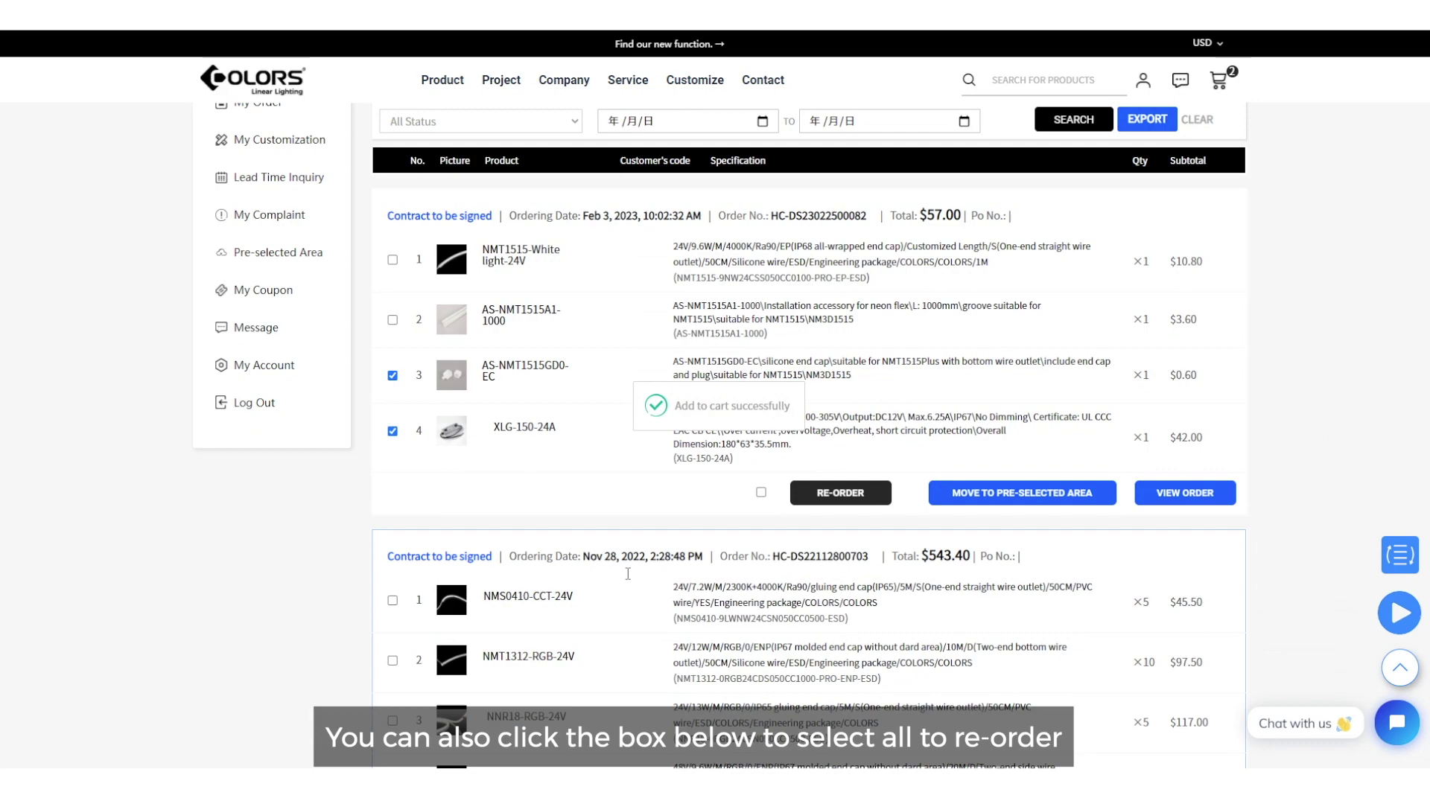
scroll(627, 573, down, 6)
click(762, 519)
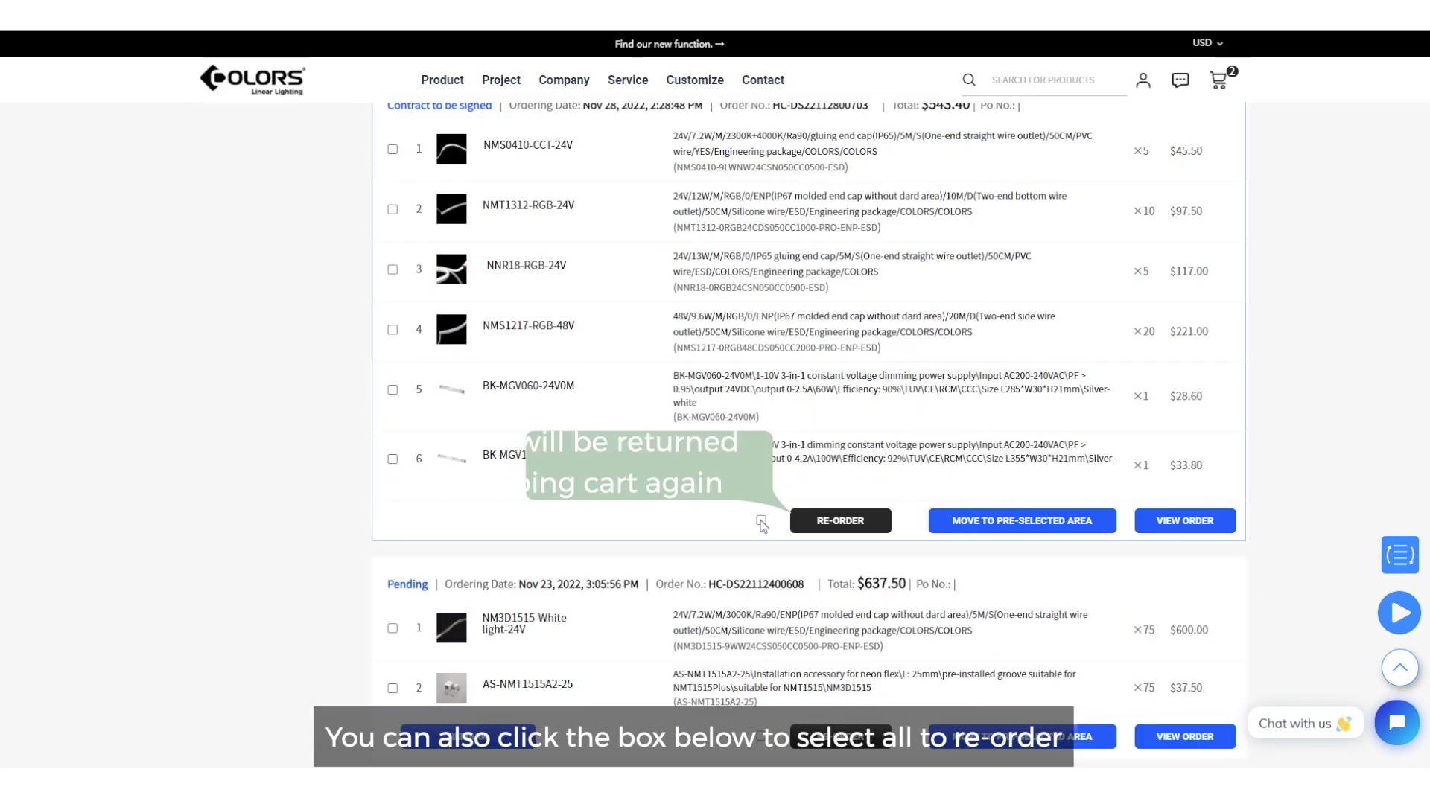
click(855, 524)
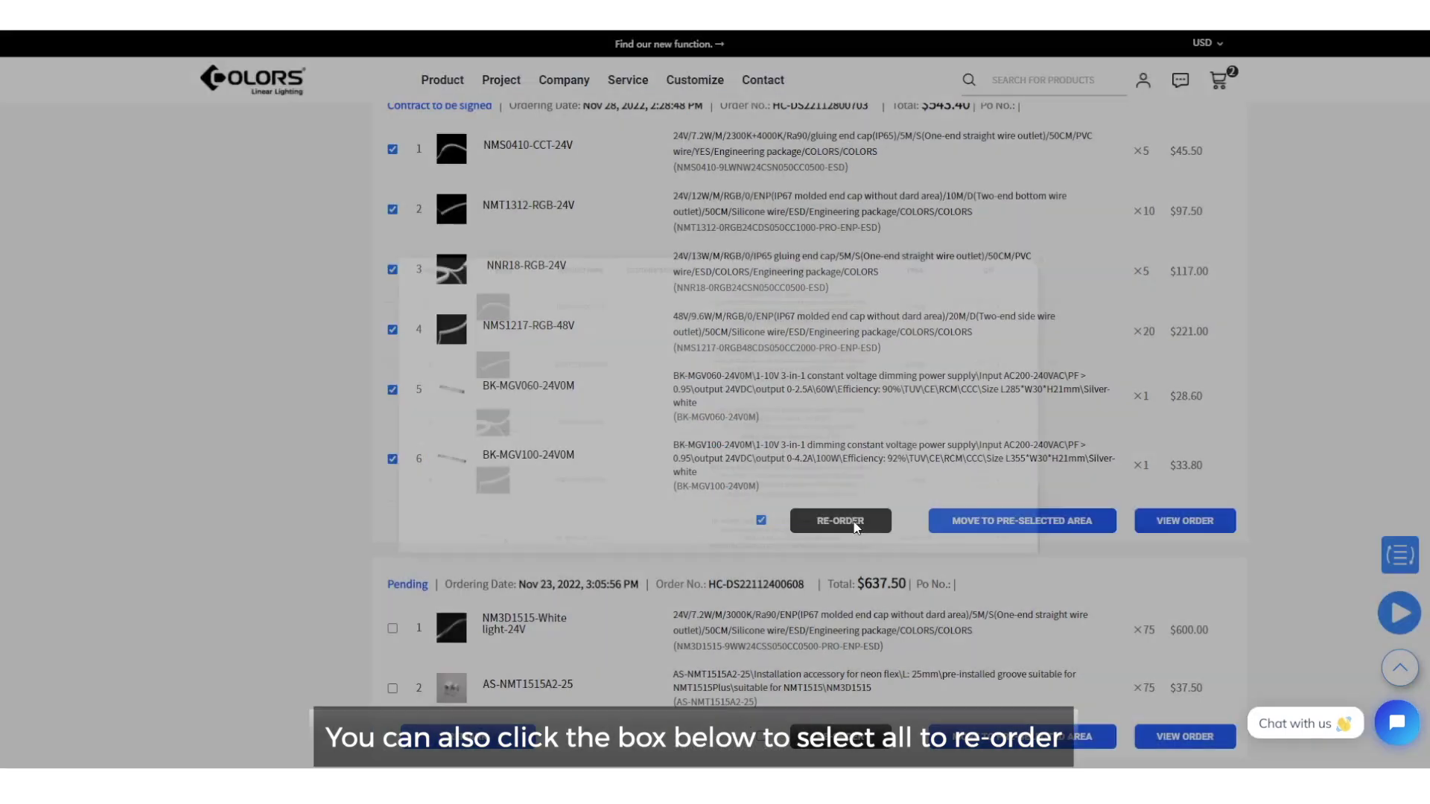
scroll(704, 596, down, 2)
click(669, 653)
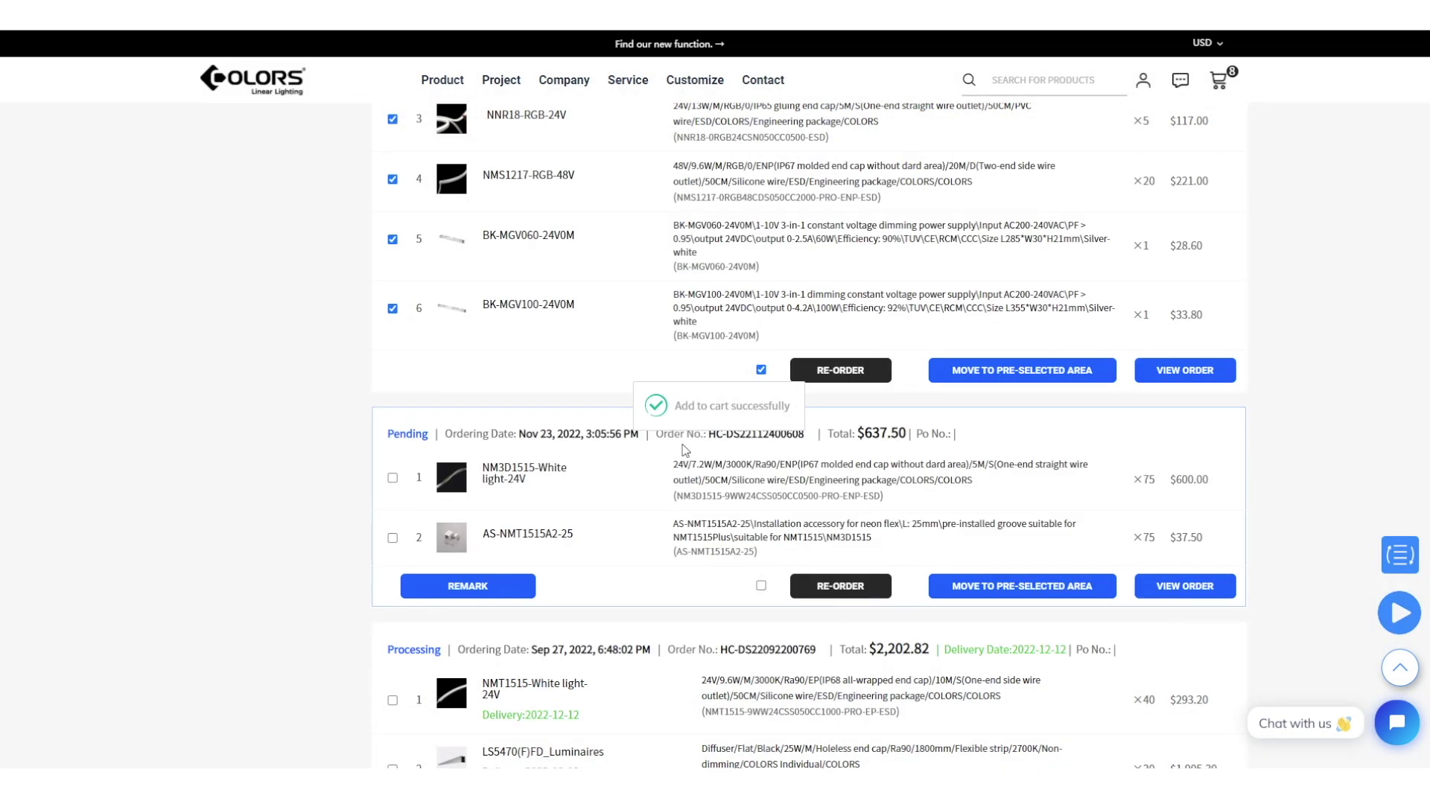
scroll(561, 375, up, 10)
Step: Filter to the Nov 28 order and re-order NMS1217-RGB-48V at quantity 50, making 9 cart items
key(ctrl+v)
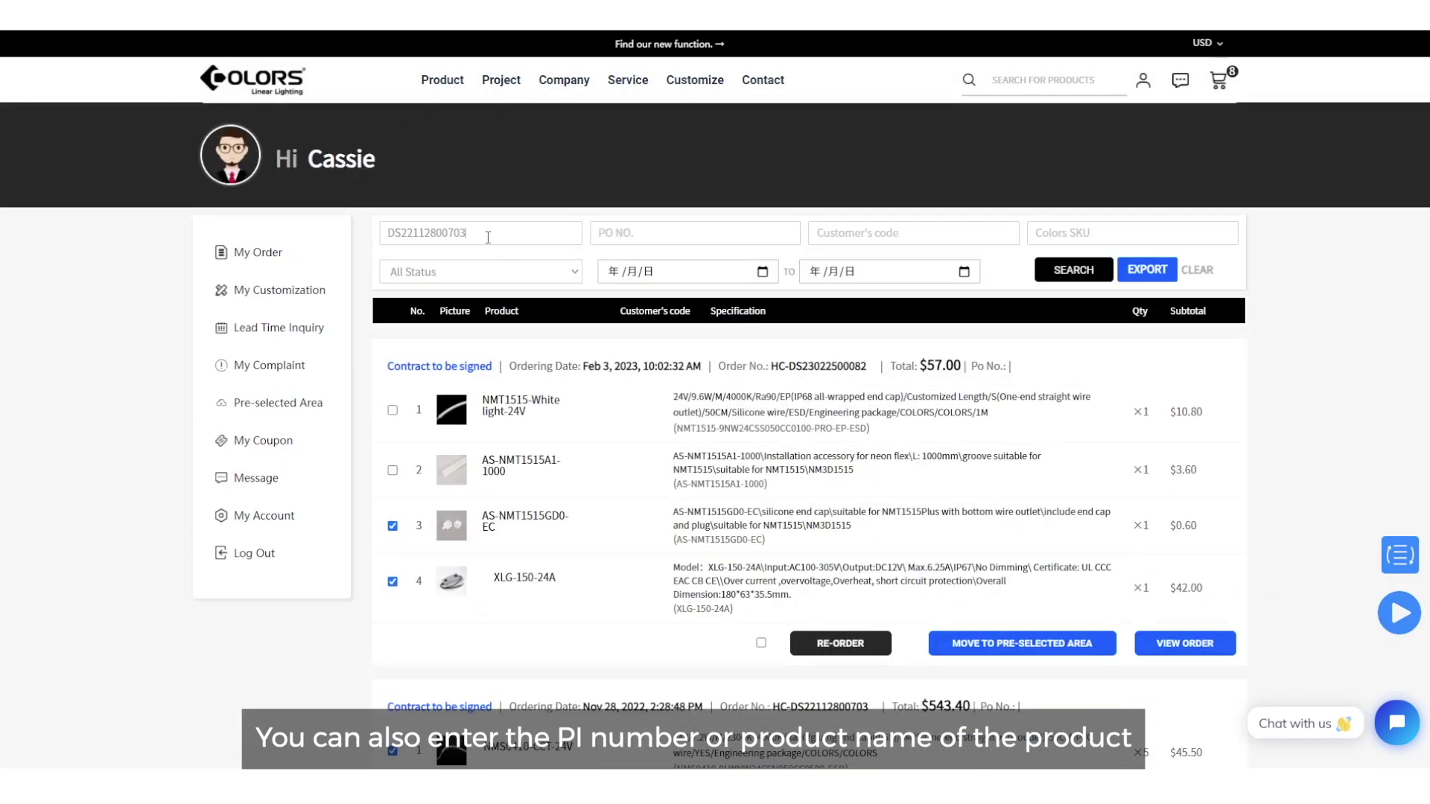
key(Return)
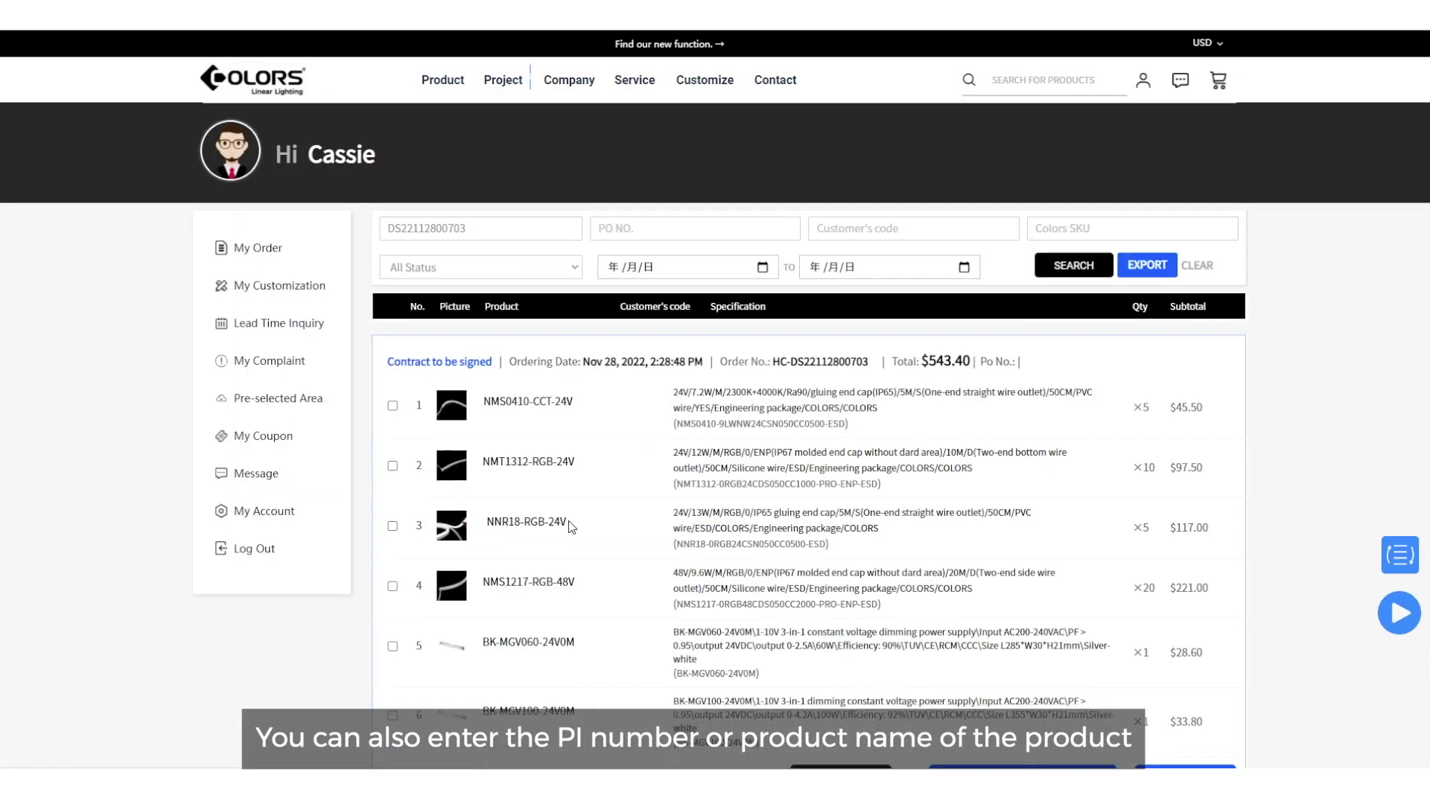
scroll(394, 523, down, 1)
click(845, 709)
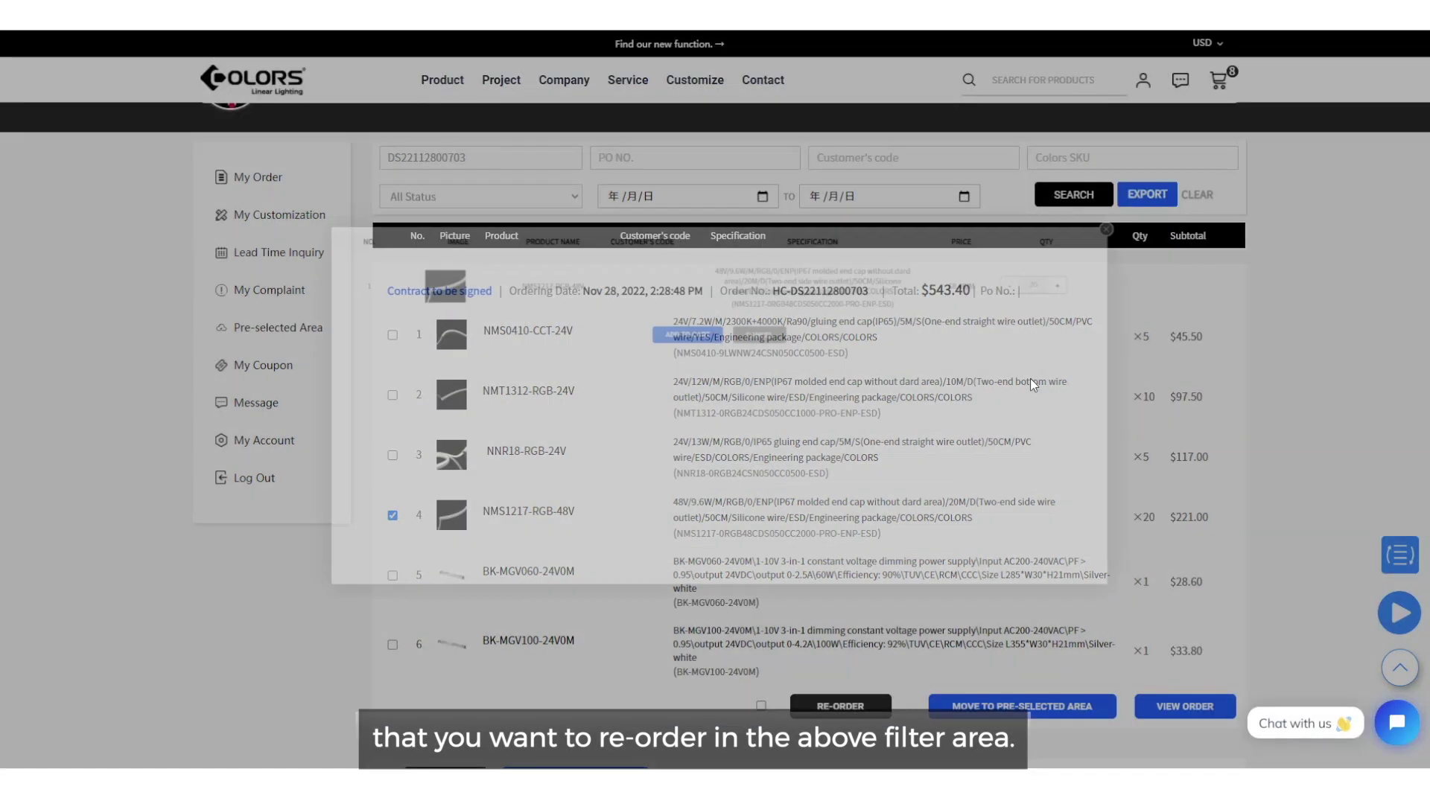
text(50)
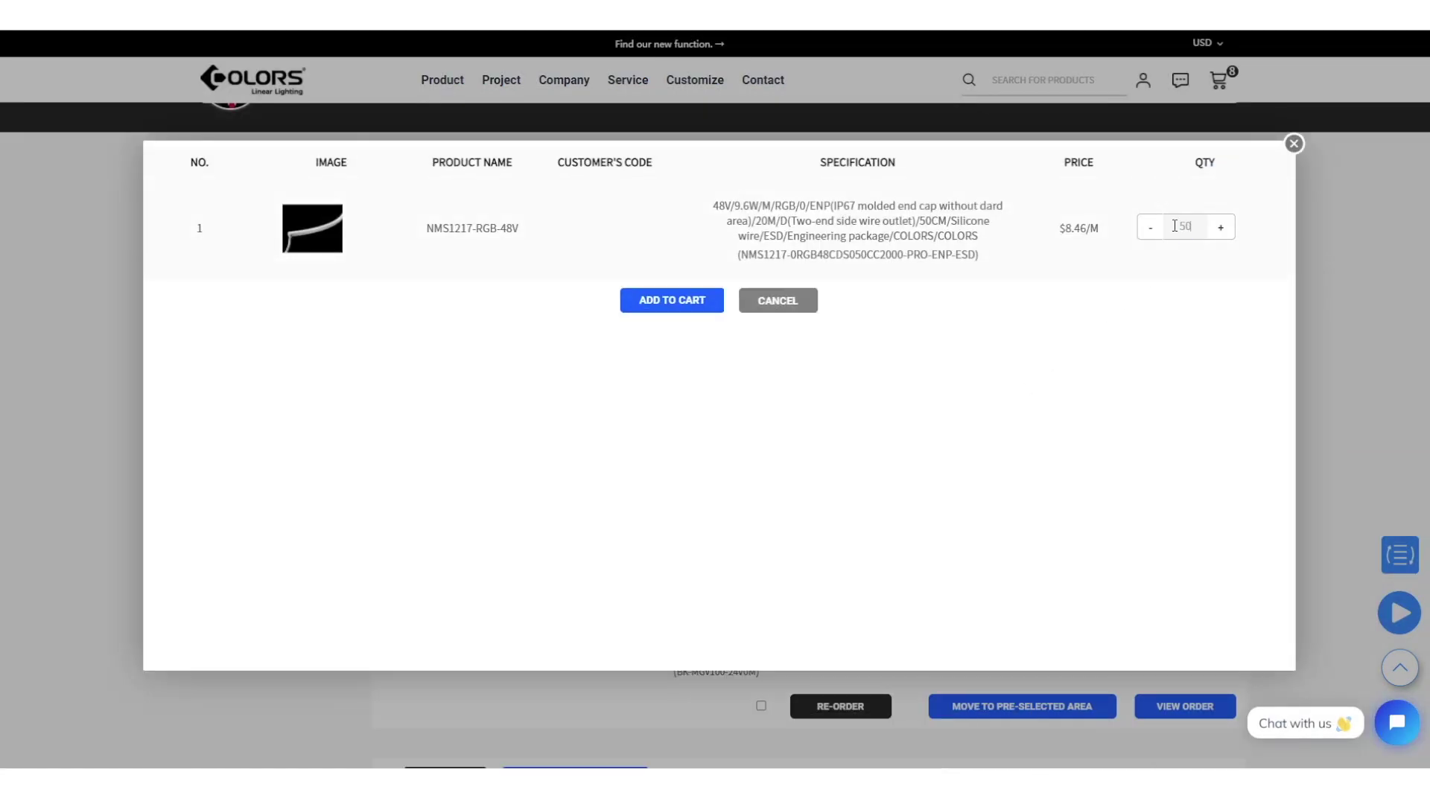
click(693, 300)
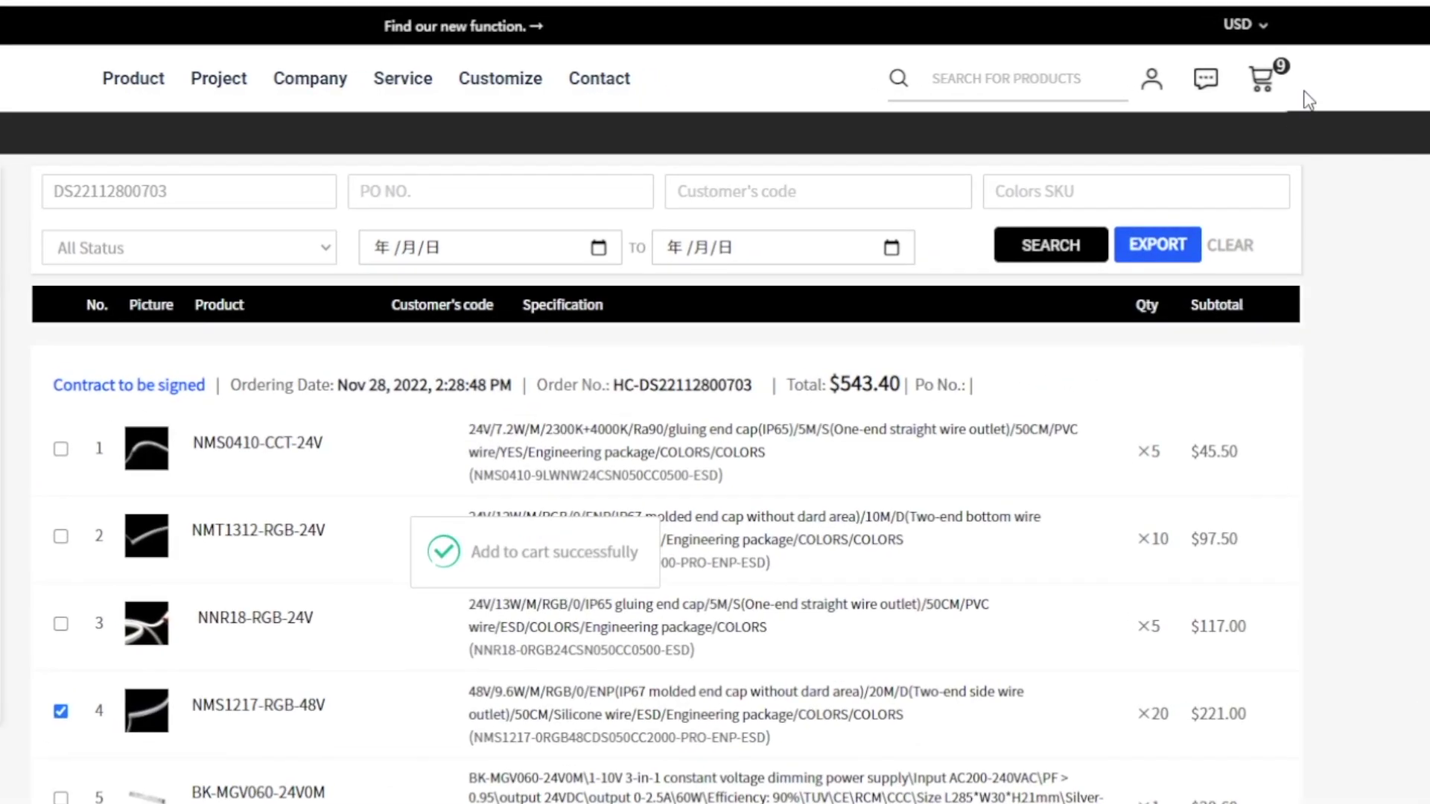
mouse_move(1264, 83)
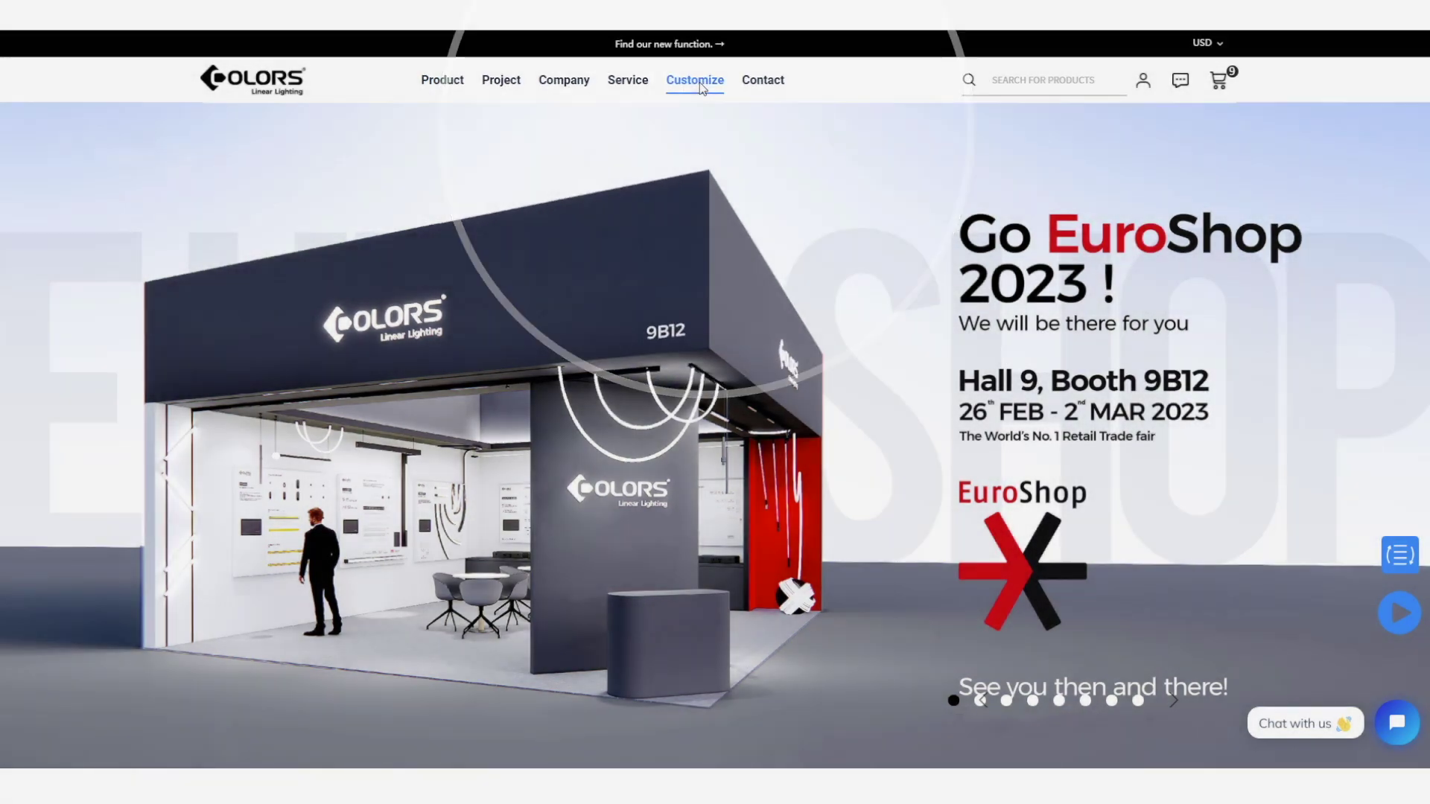
Step: Submit a Silicone Neon Strip customization: 100m, expected price 3.5, description 'size 10*05mm'
click(702, 84)
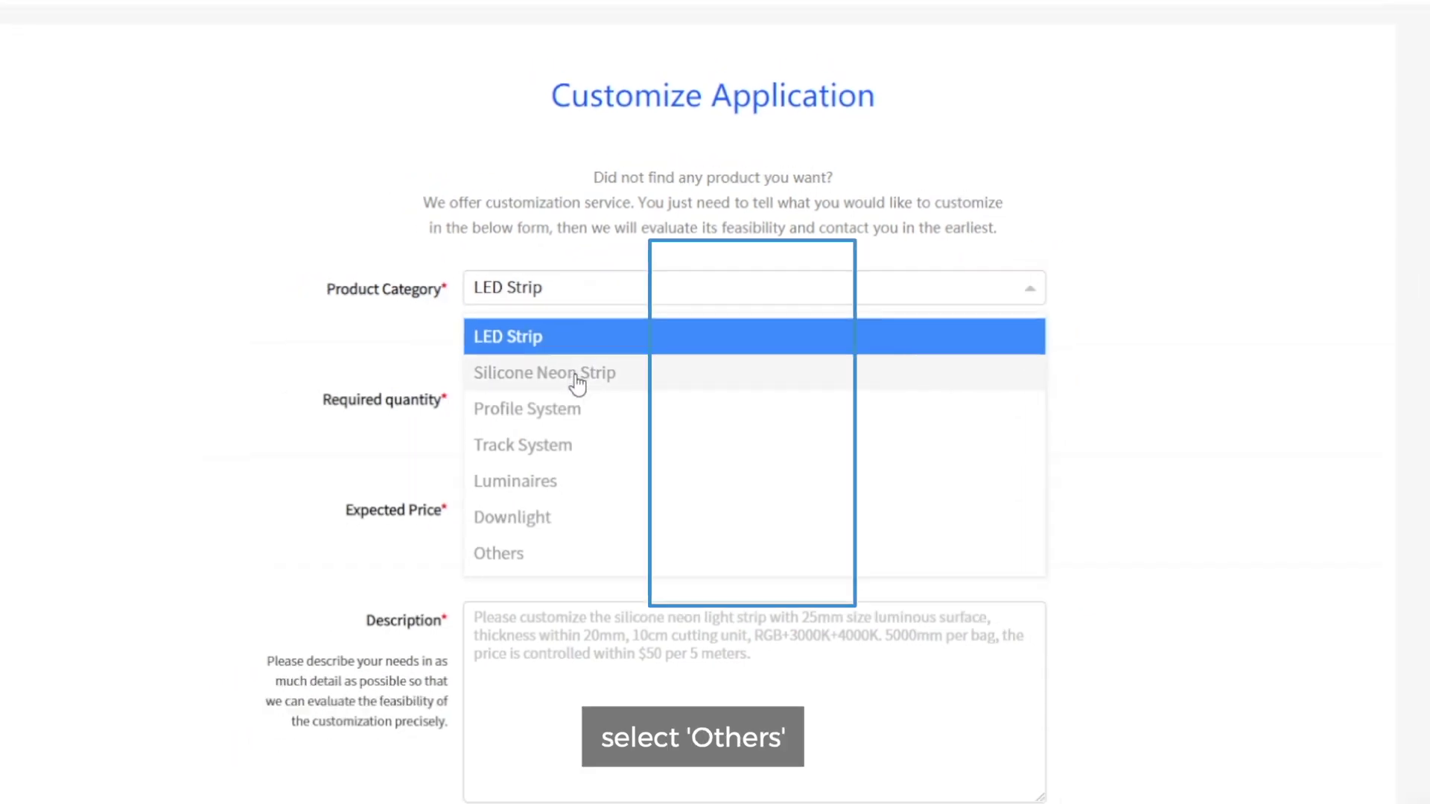
click(559, 365)
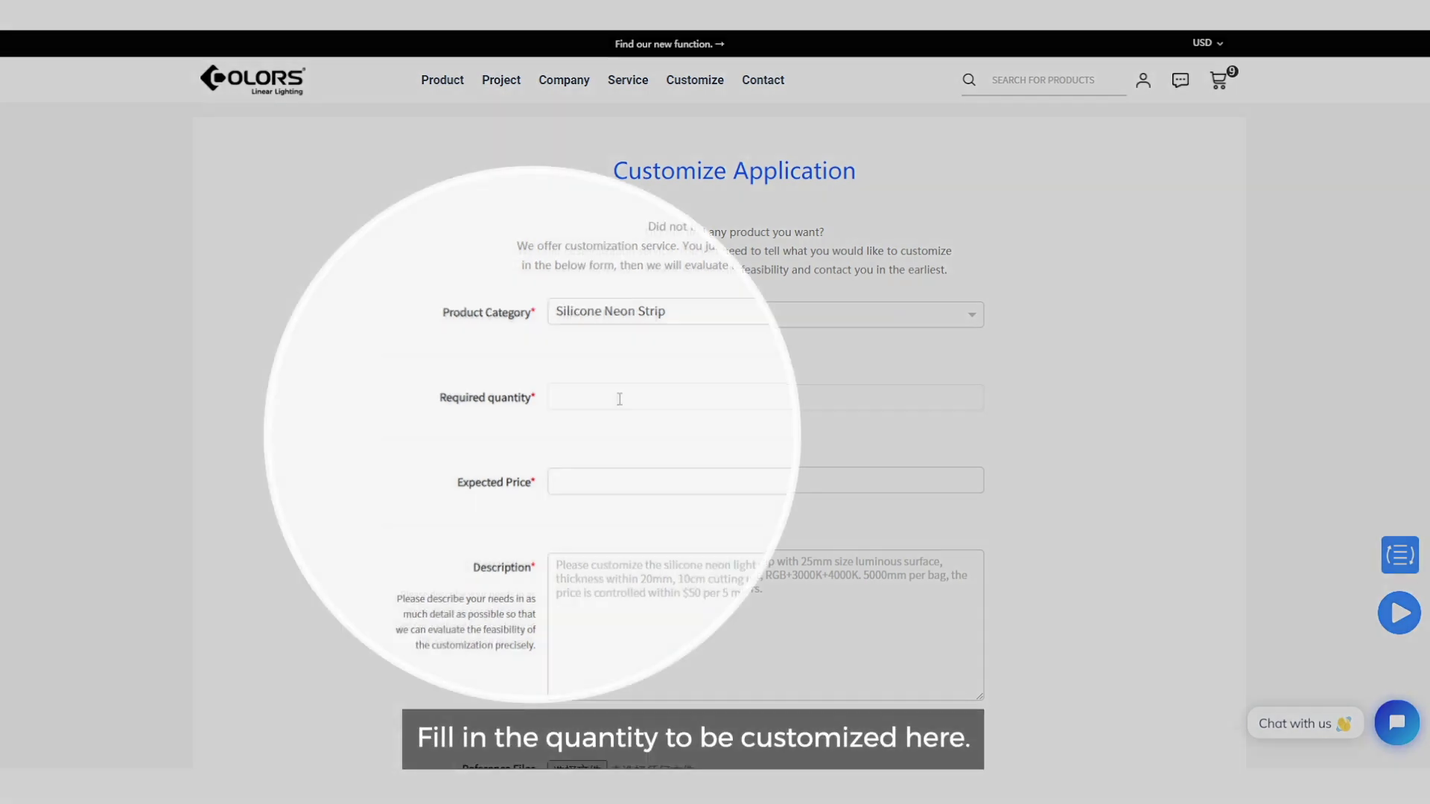
click(619, 399)
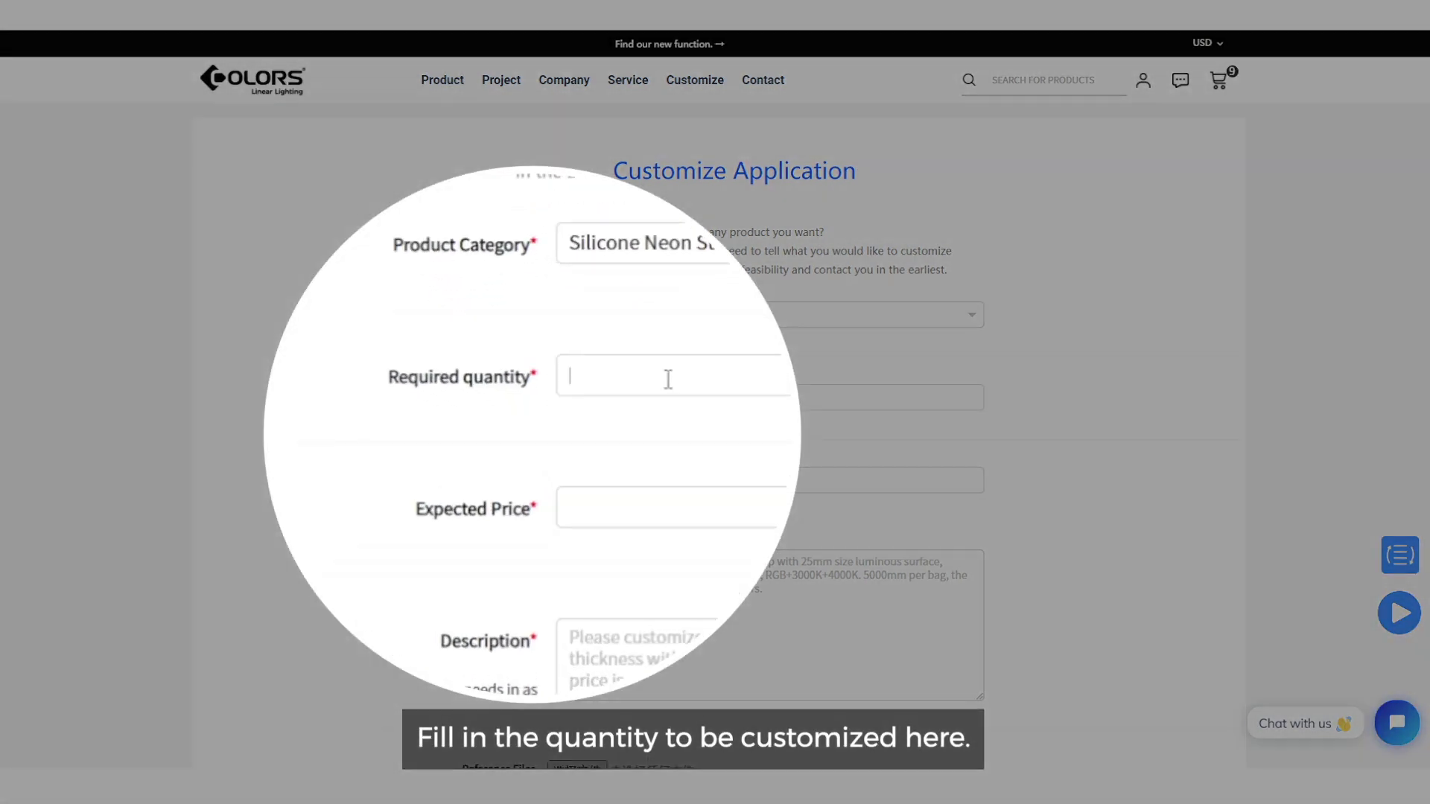
text(100m)
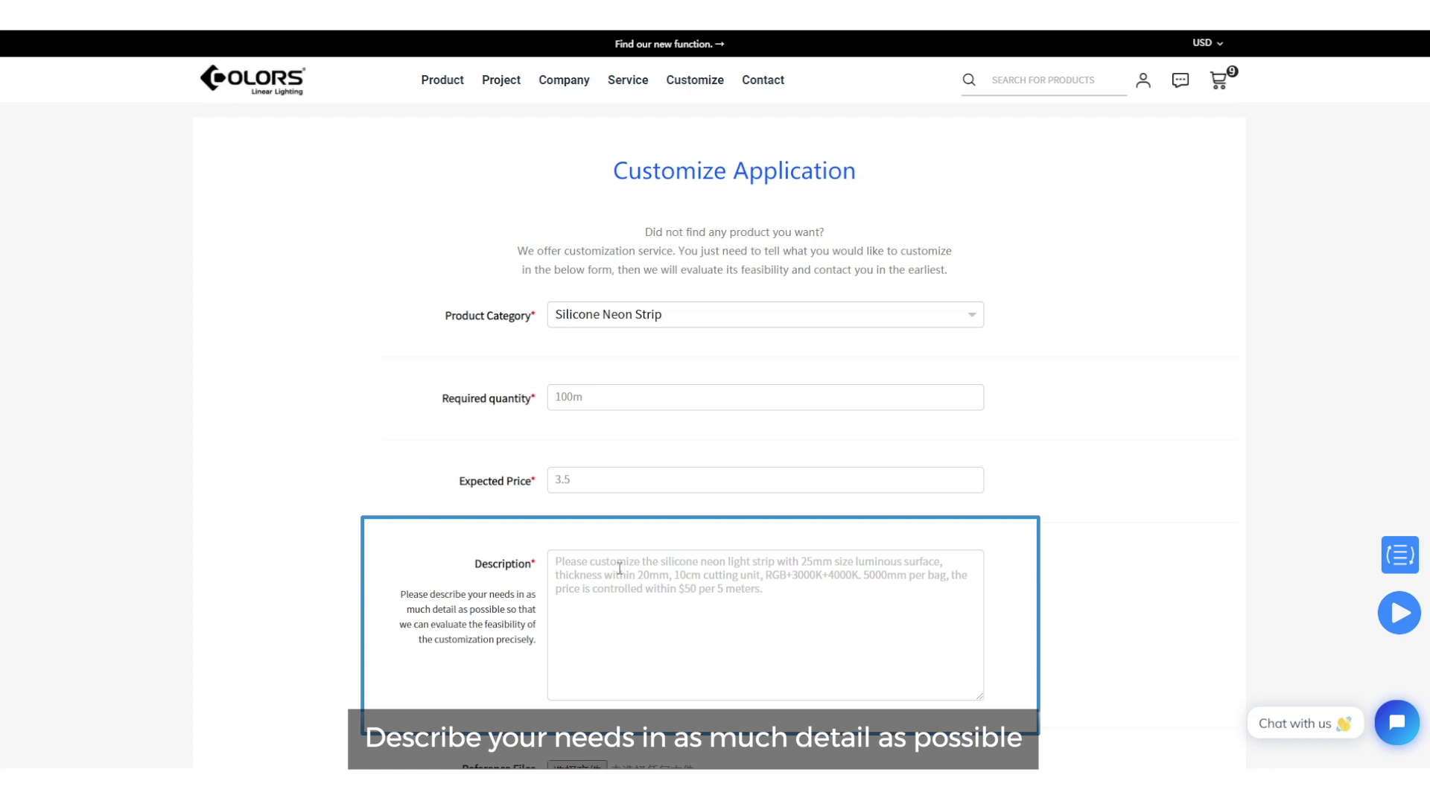
text(size 10*05)
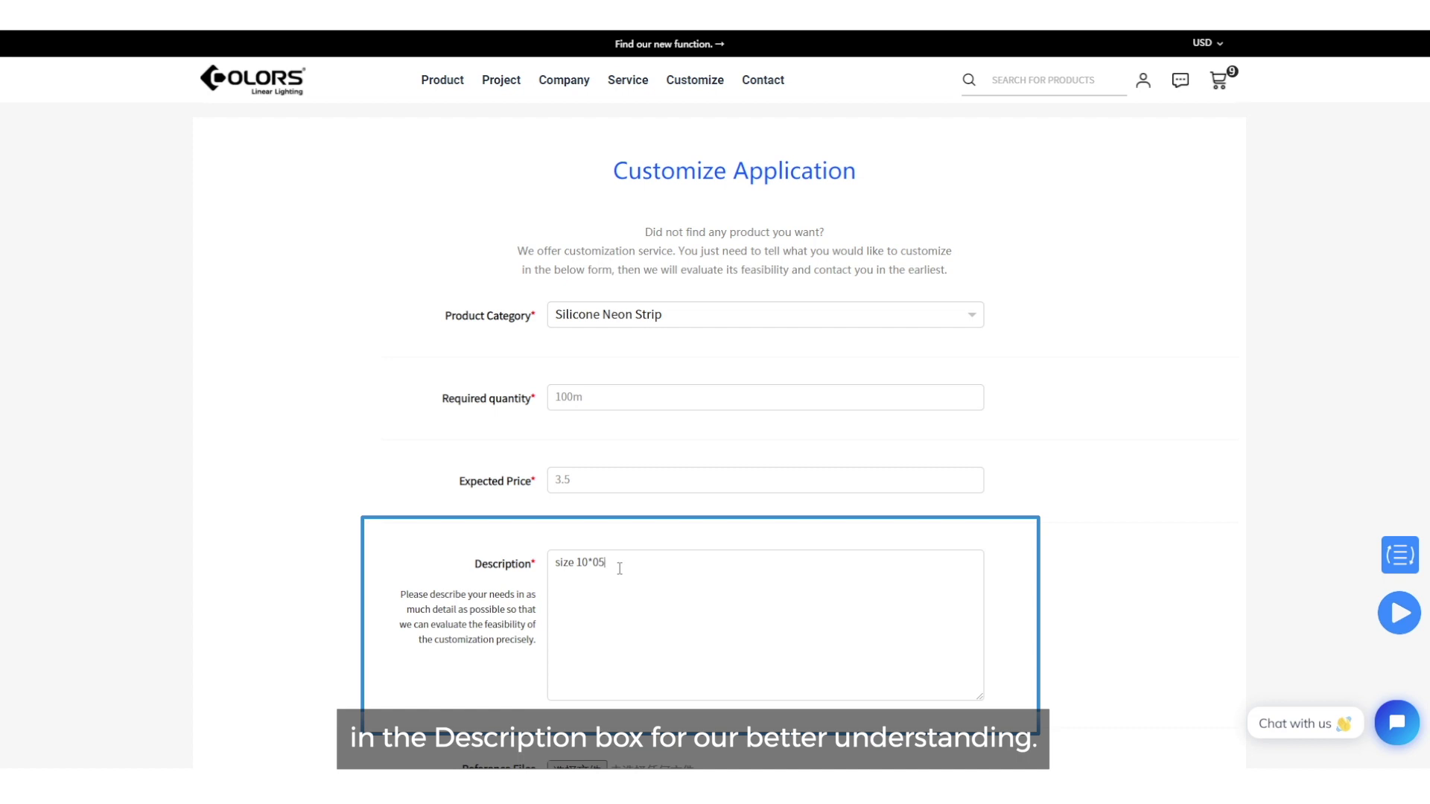
text(mm)
scroll(618, 566, down, 3)
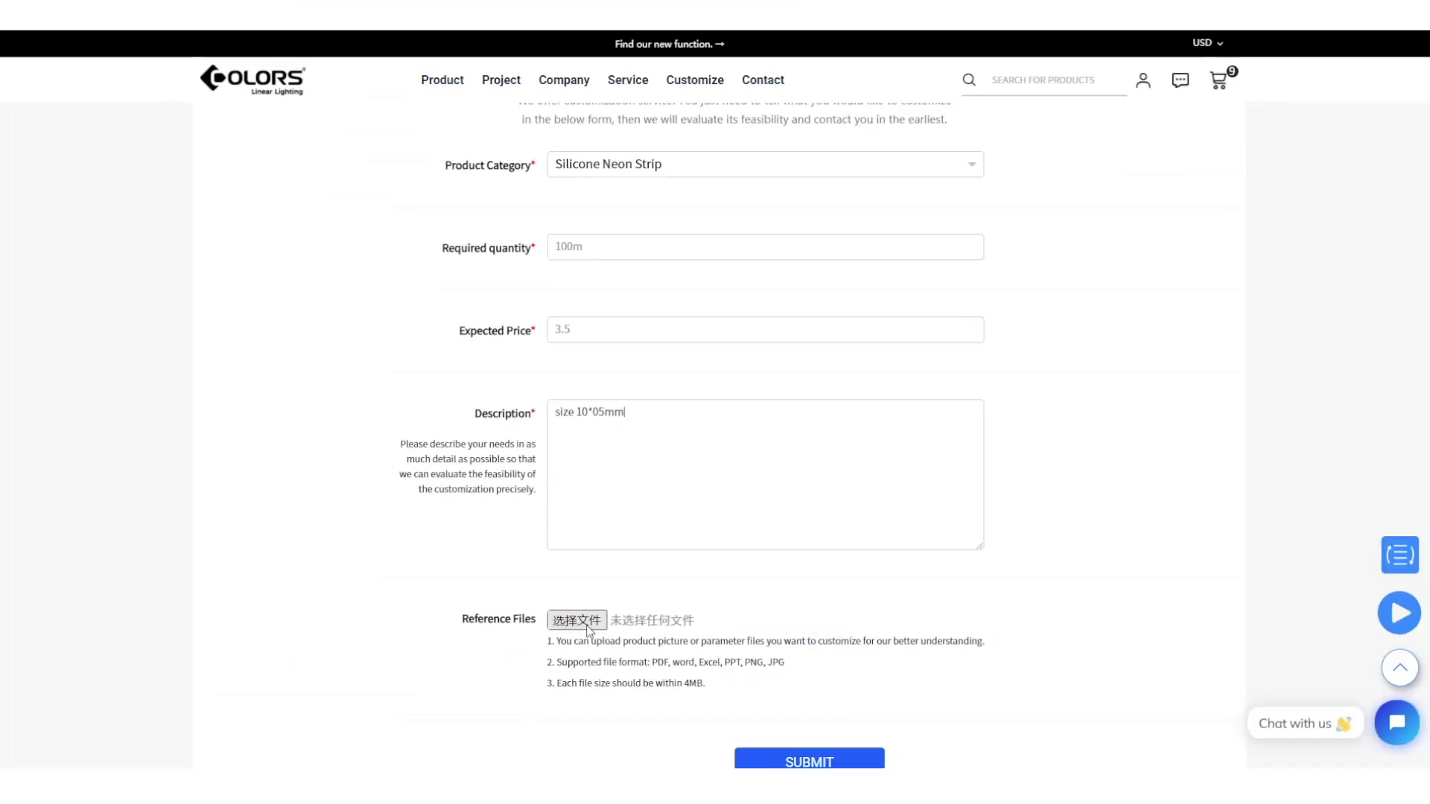
scroll(616, 631, down, 2)
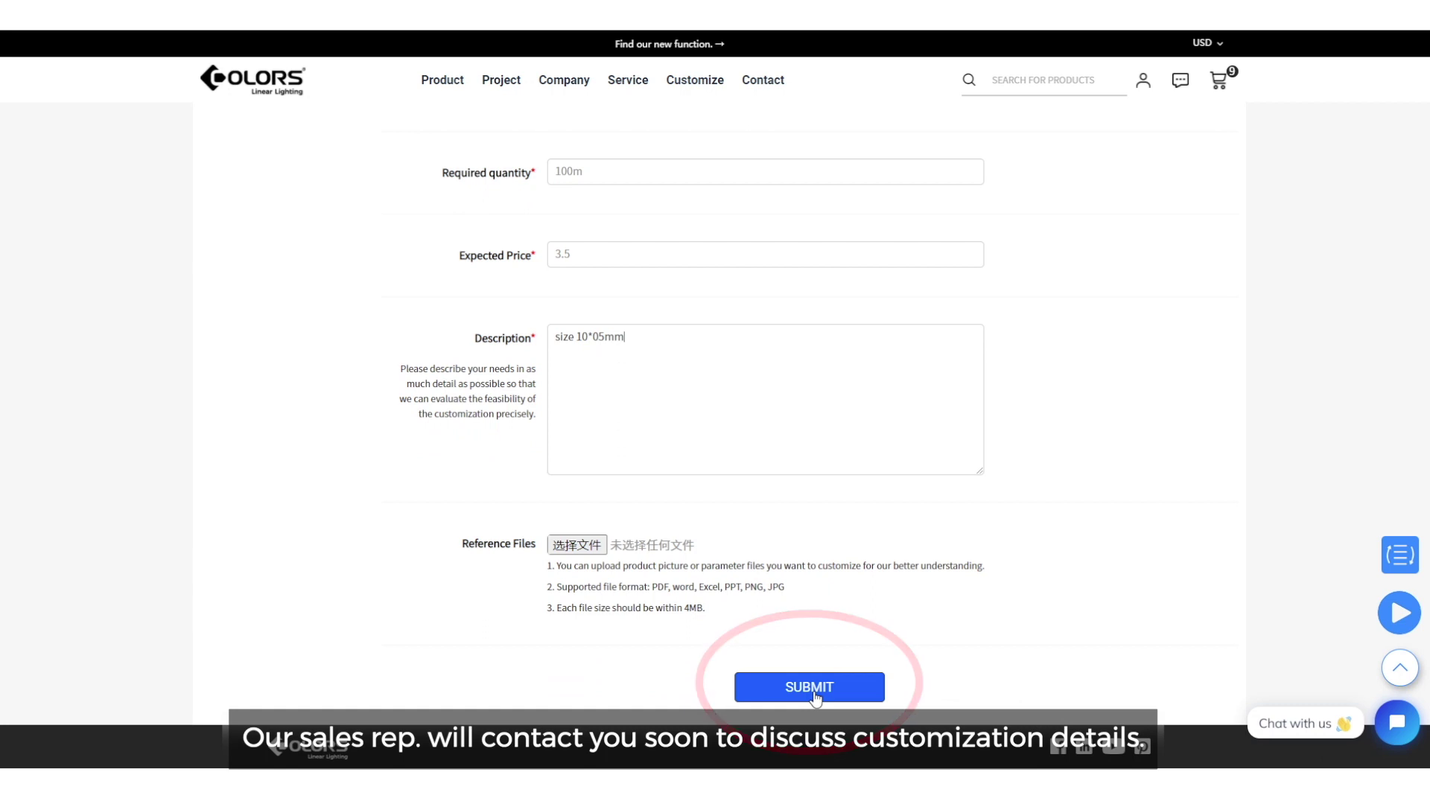
click(810, 687)
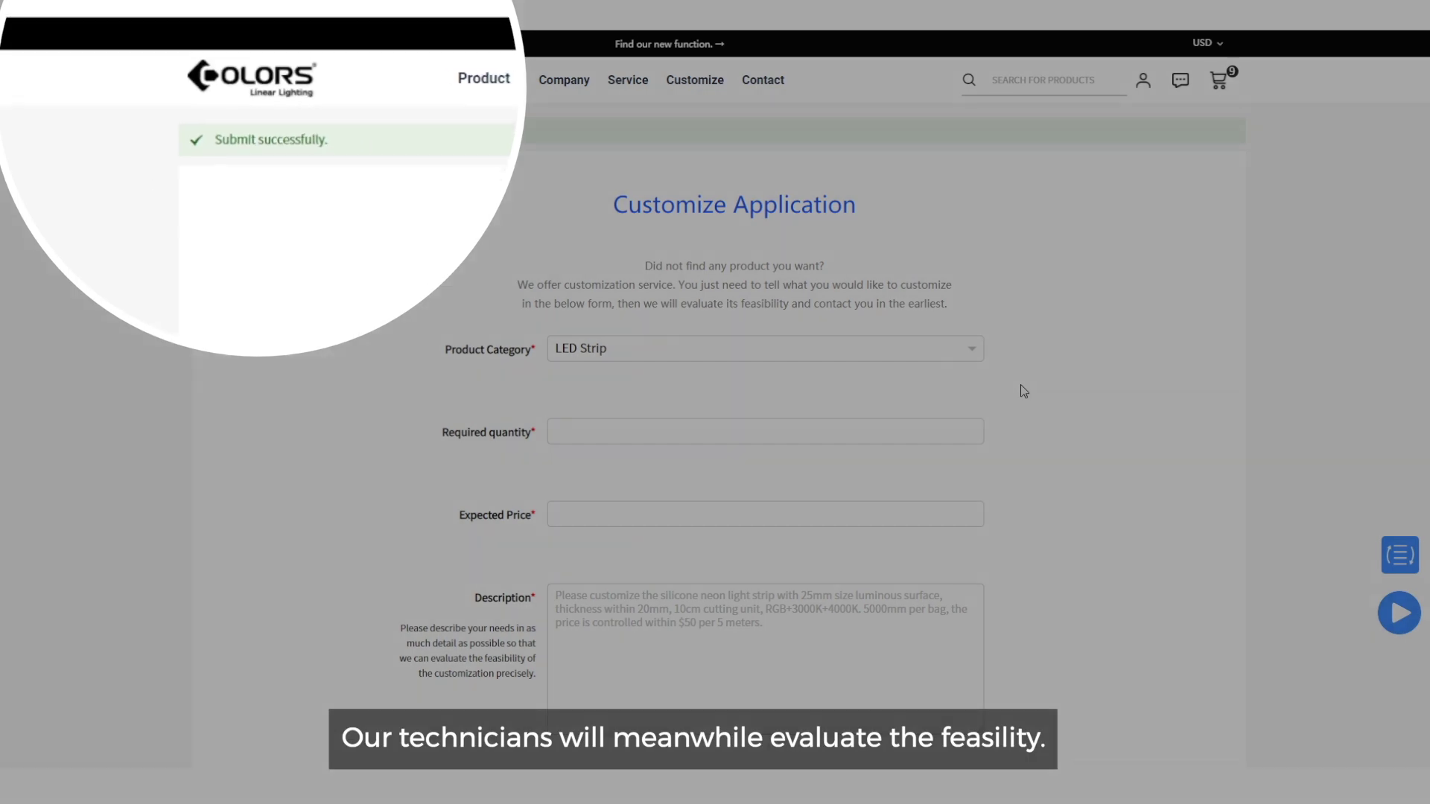
scroll(1021, 385, down, 5)
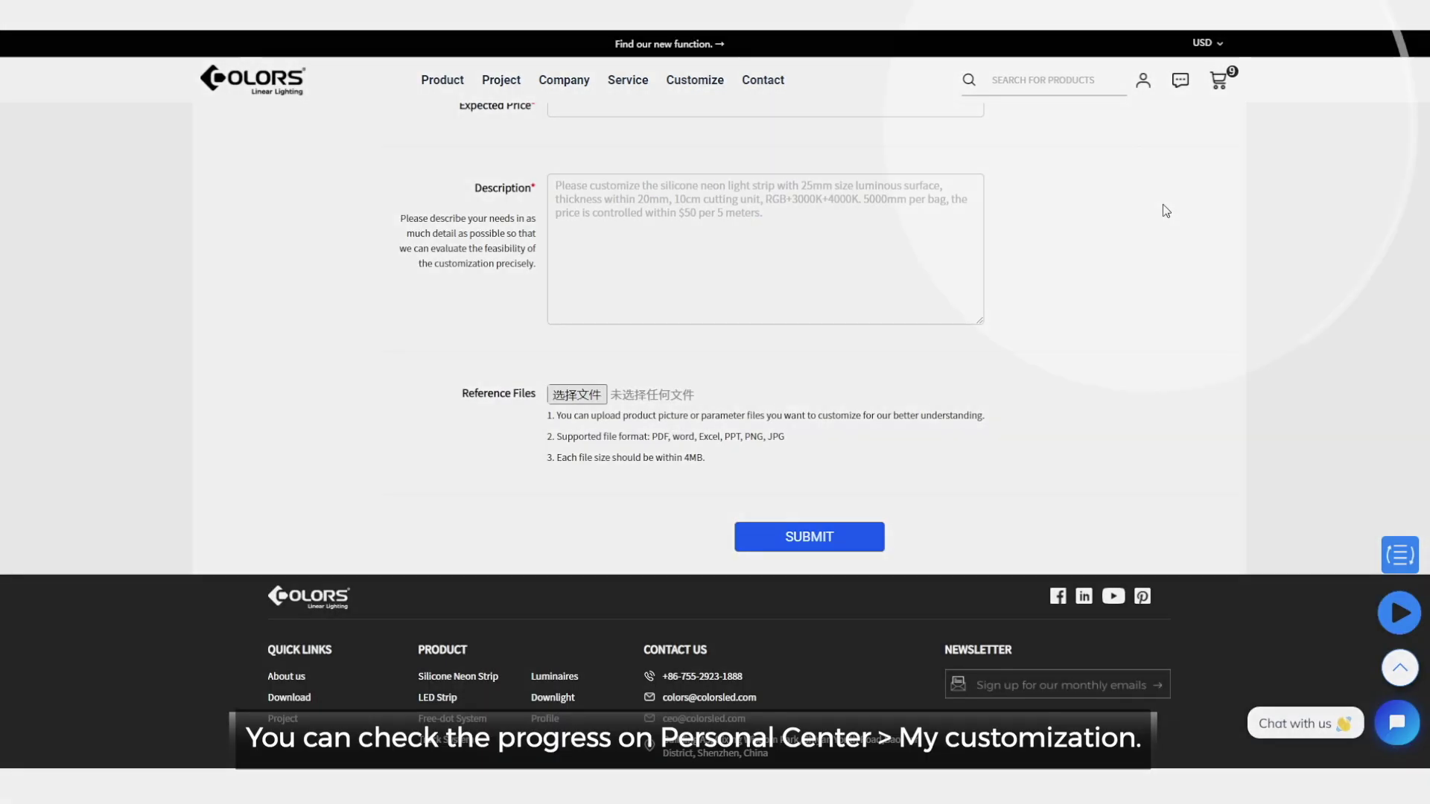
Step: Open My Customization's Customization List, where request 44 shows as Pending
mouse_move(1144, 82)
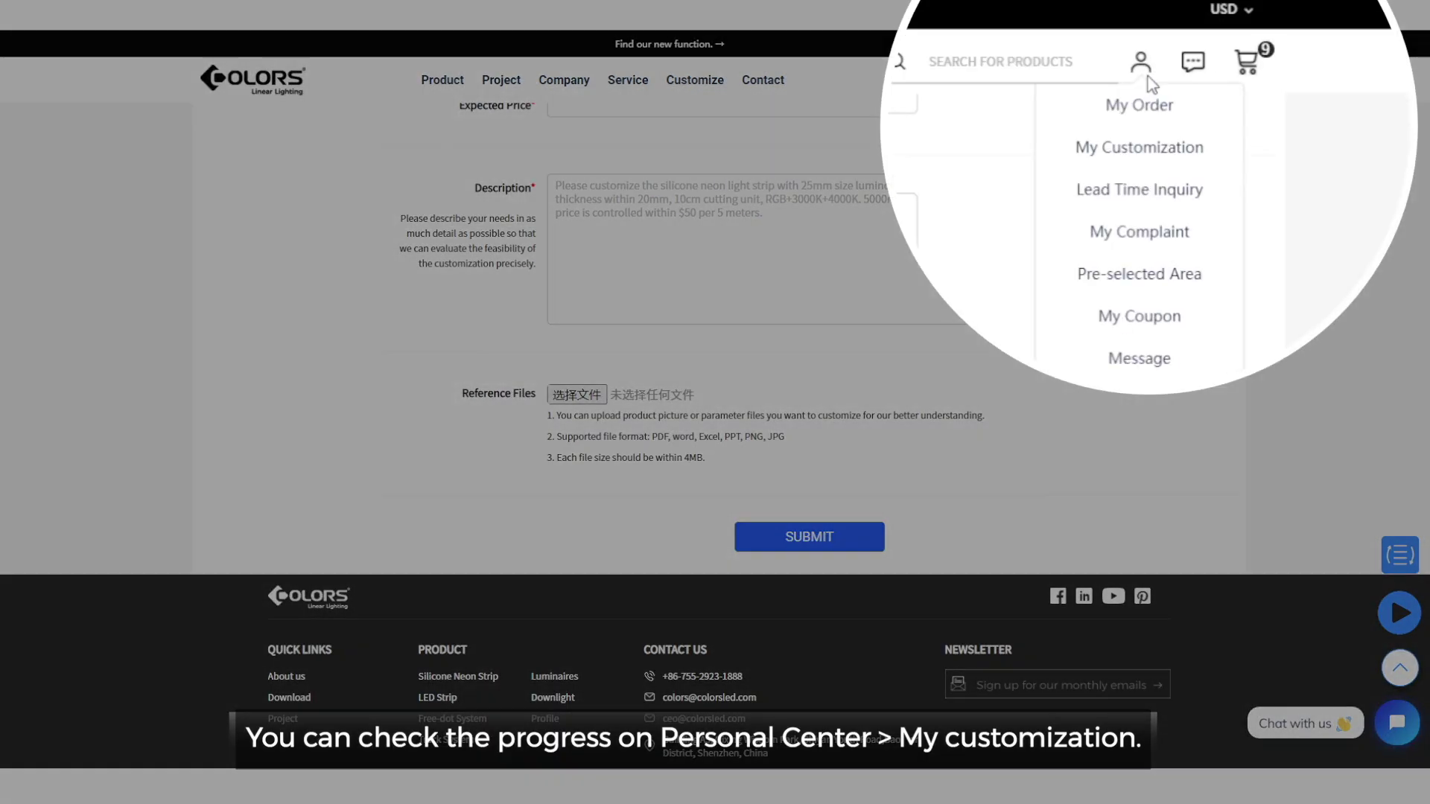
click(1156, 149)
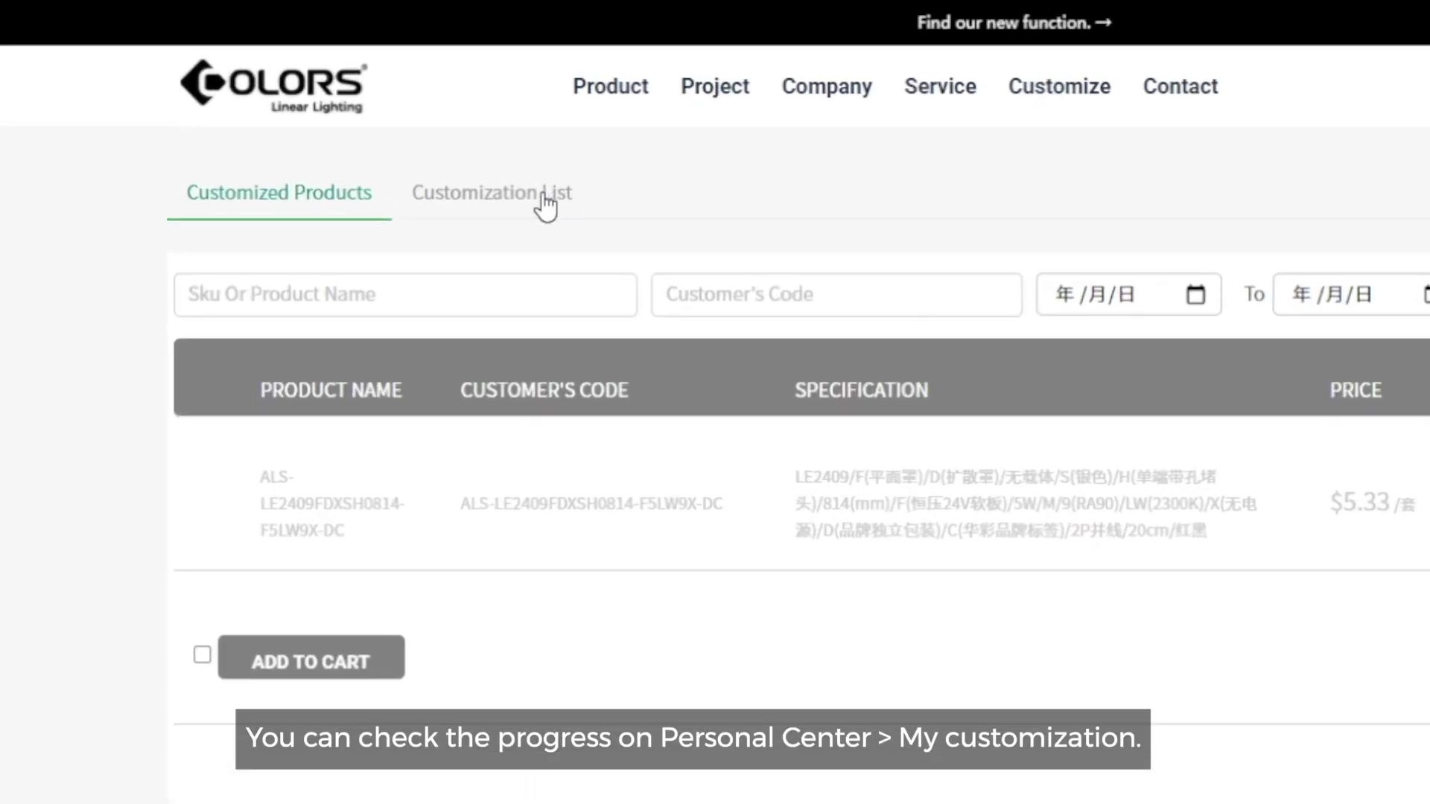
click(430, 154)
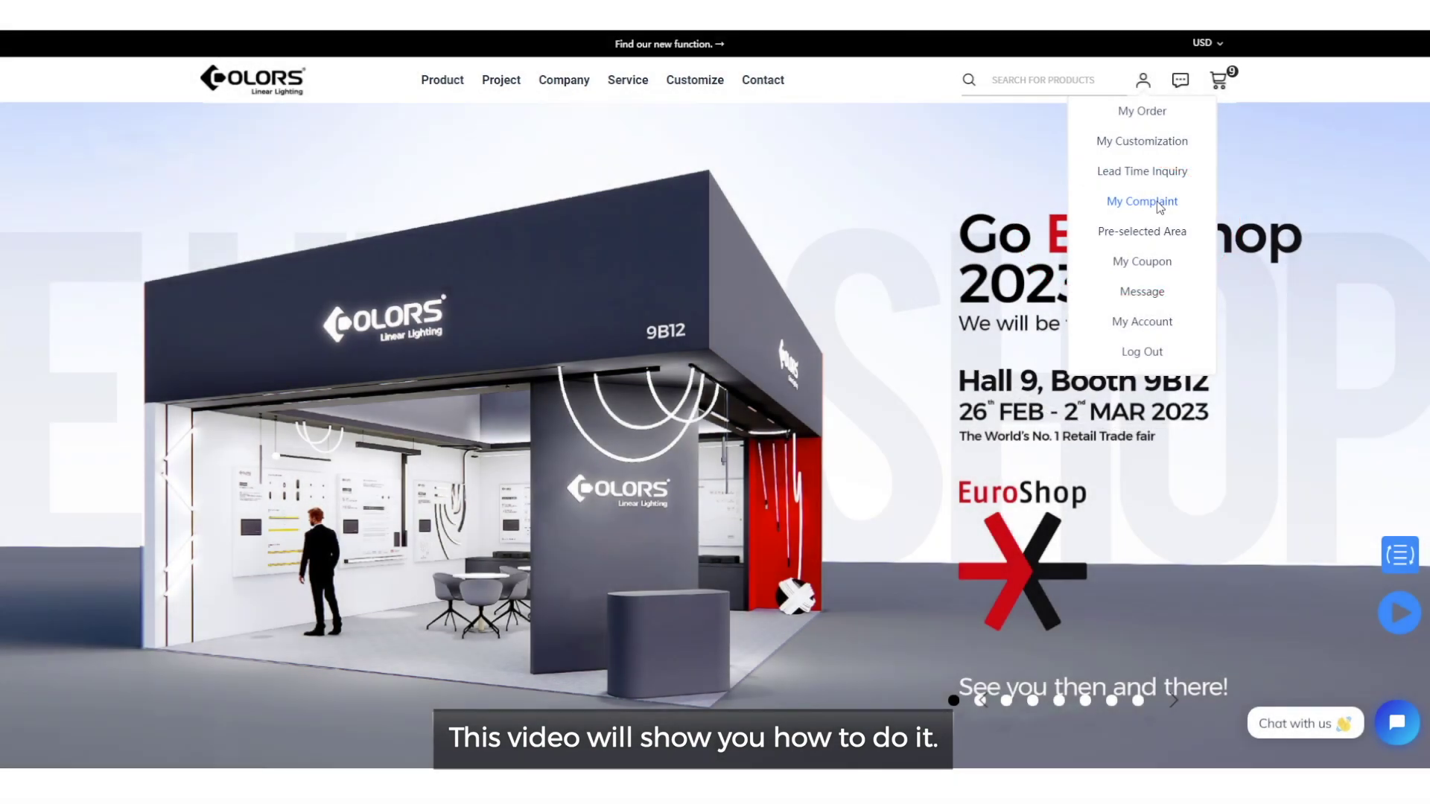
Step: On the My Complaint form, enter the order number and a total quantity of 25
click(1159, 207)
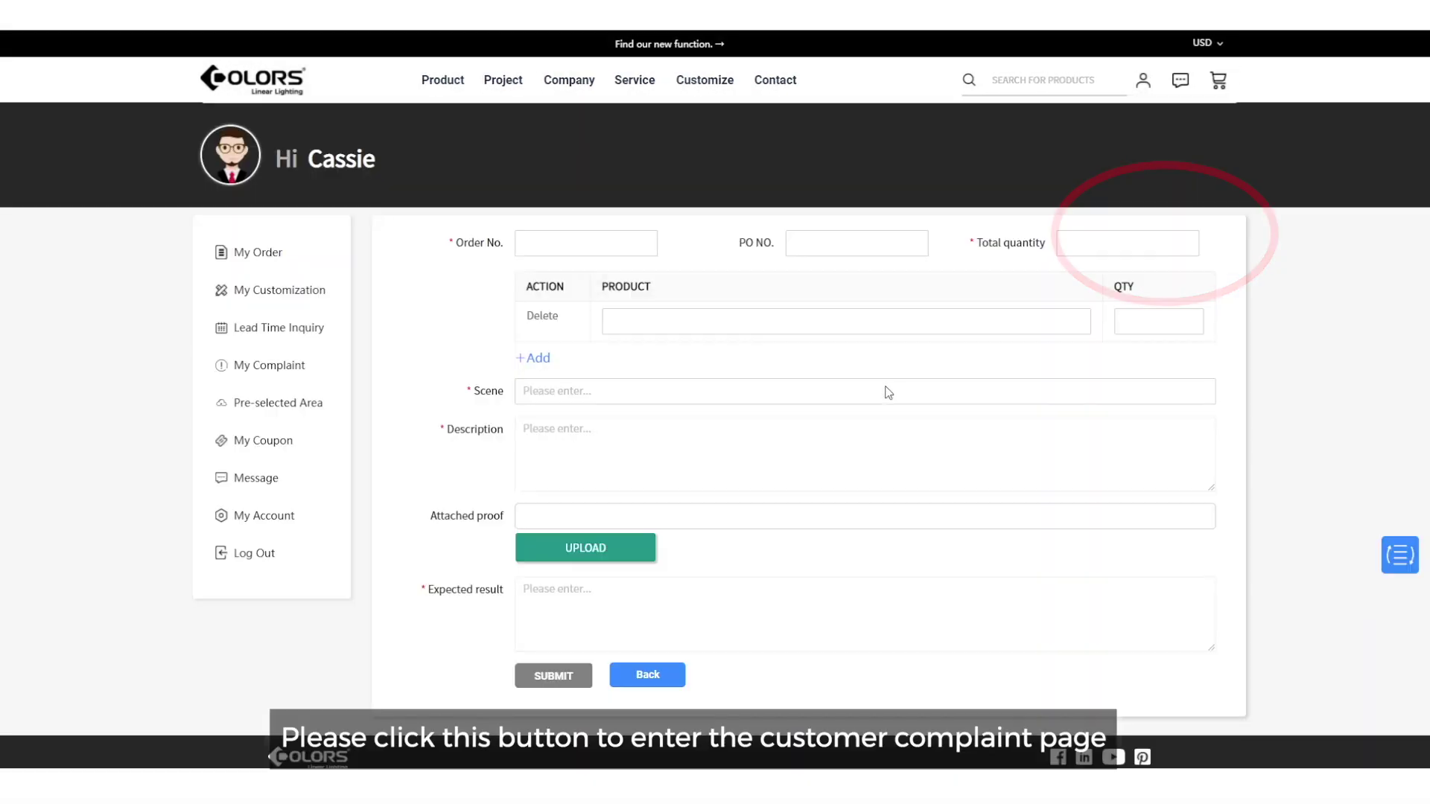
click(607, 241)
text(12345)
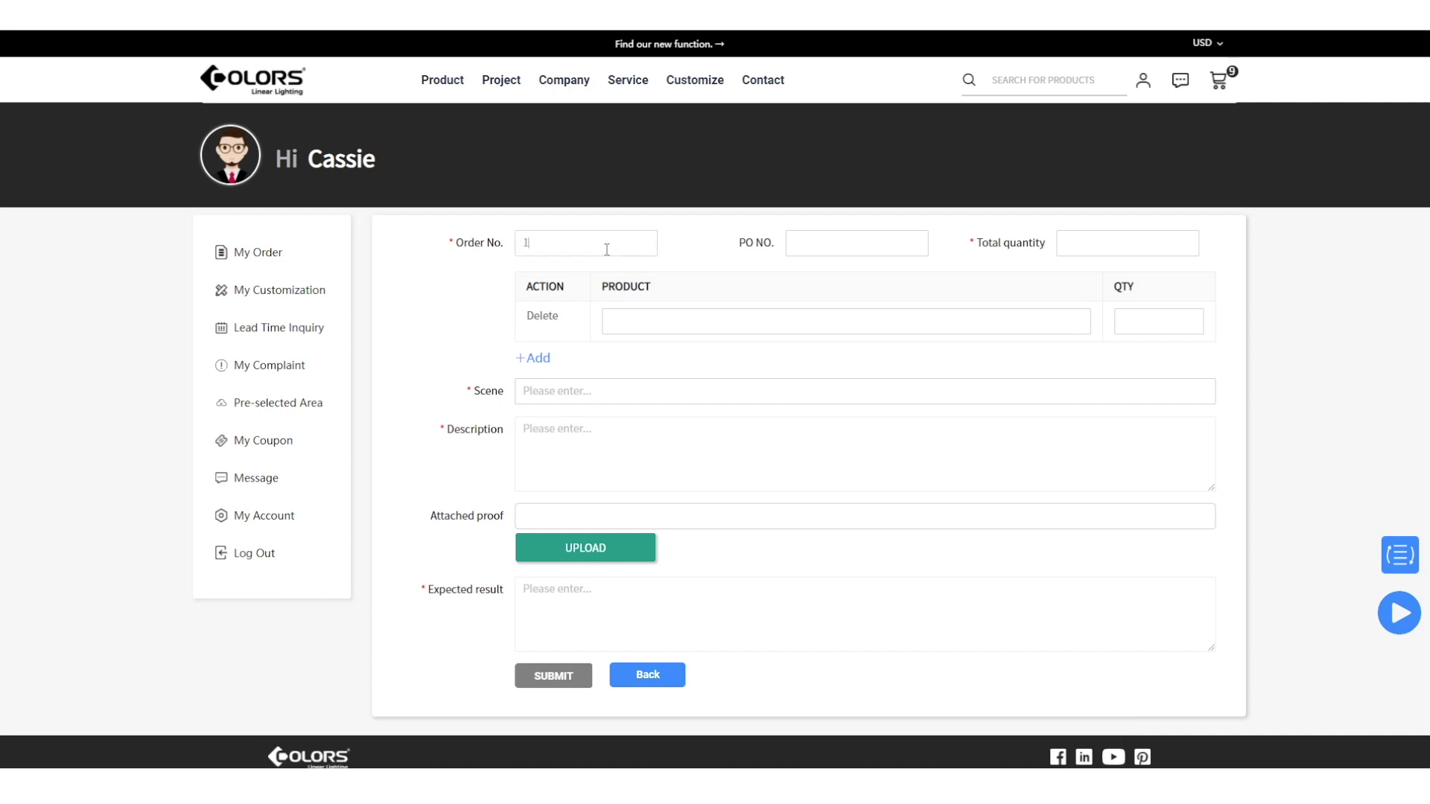
click(1091, 244)
text(25)
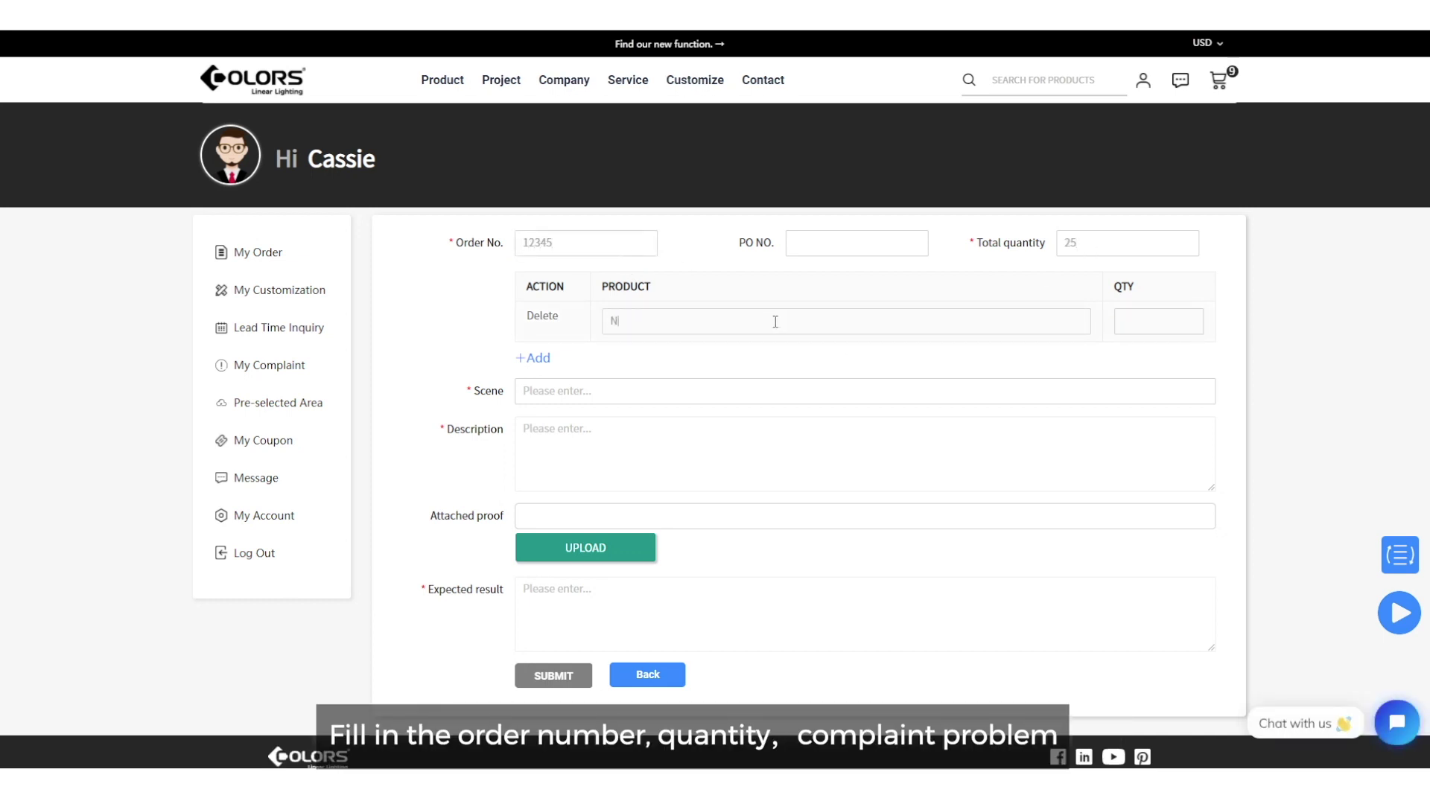
Step: Add a second complaint product, NMS1217, with quantity 1
click(533, 357)
click(642, 363)
text(NMS121)
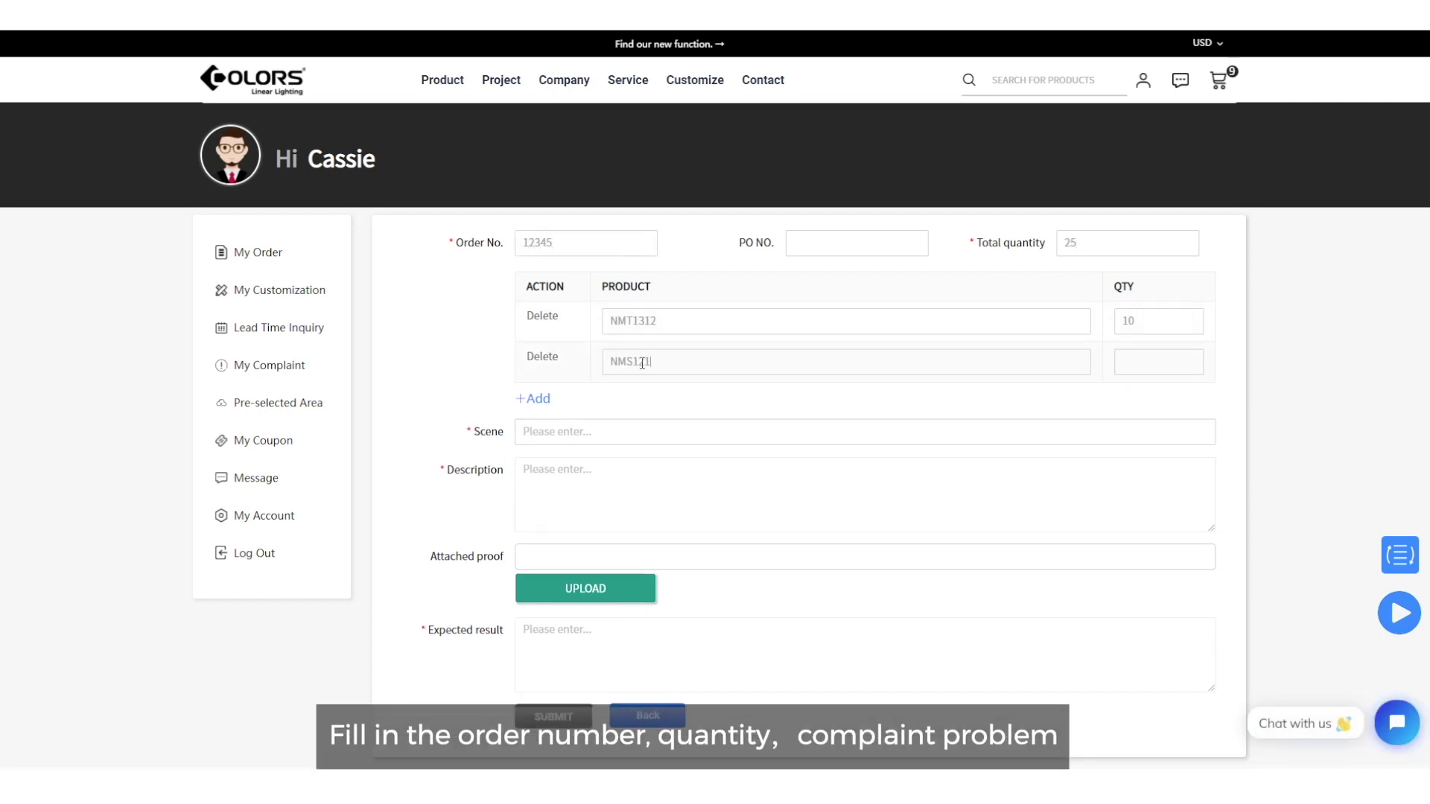
text(7)
click(1169, 365)
text(15)
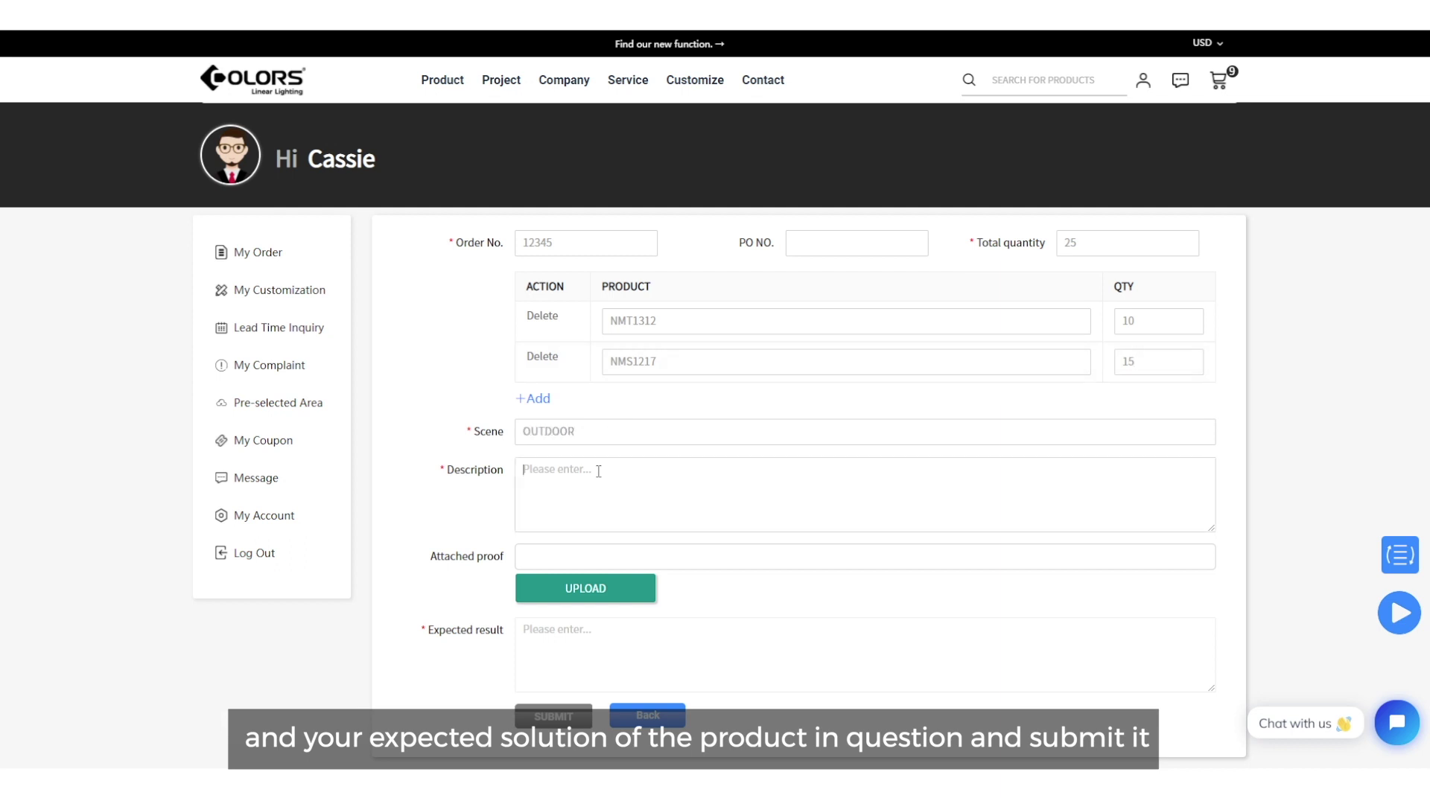
Step: Attach nmt1312-plus_1.png as proof, request 'ARRANGE REPLACEMENT', submit, and view the complaint
scroll(598, 471, down, 1)
click(585, 511)
double_click(511, 367)
scroll(648, 529, down, 1)
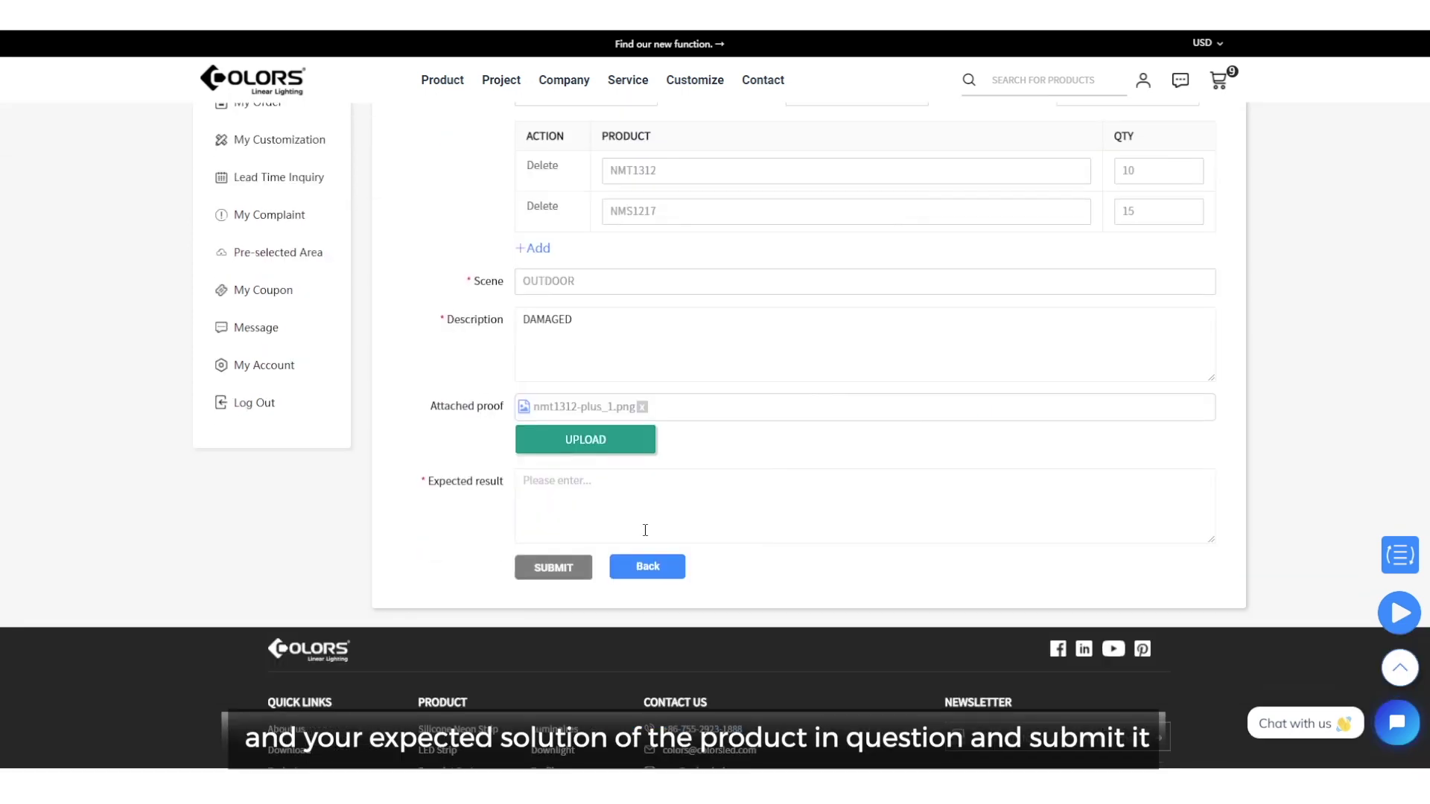
click(594, 487)
text(ARRANGE REPLACEMENT)
click(555, 570)
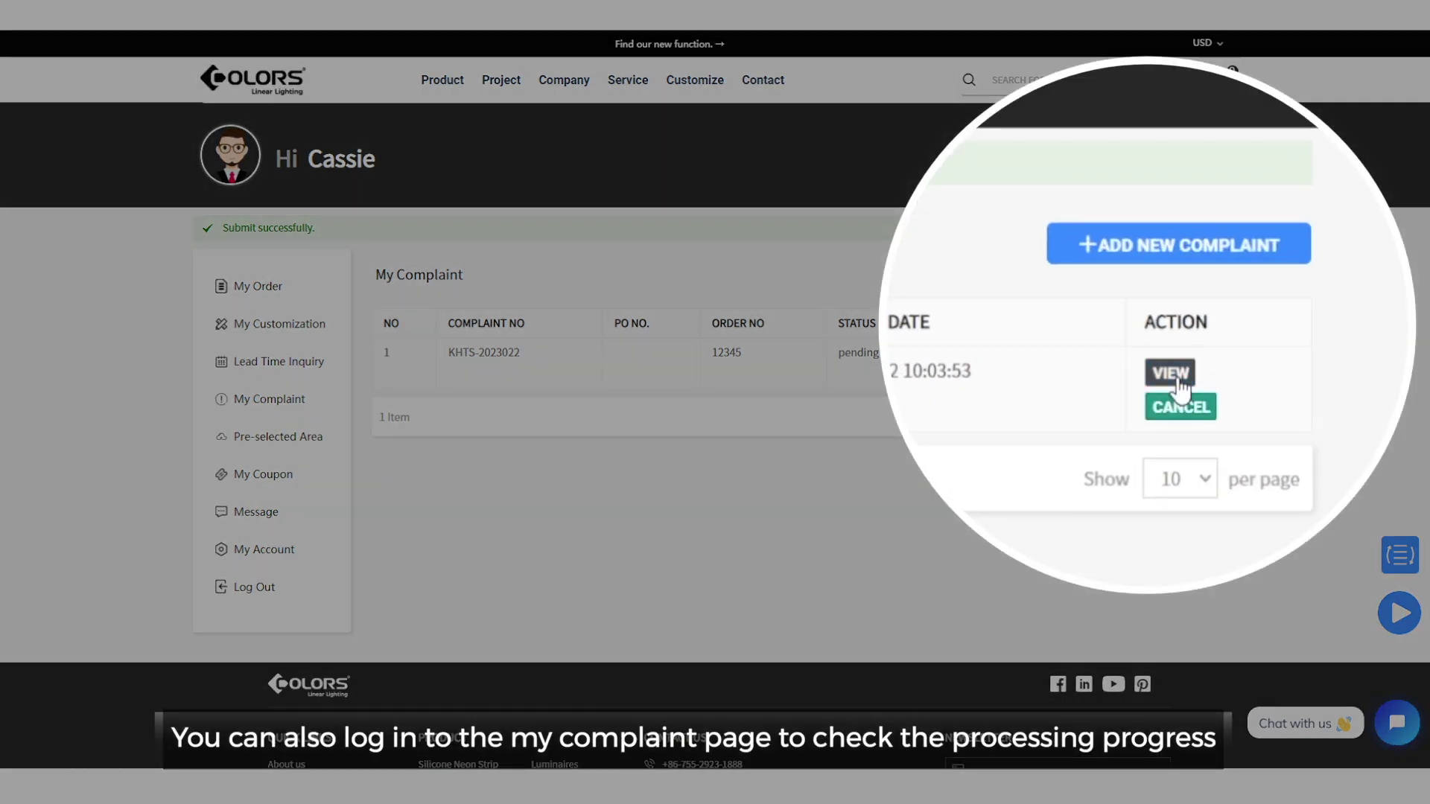
click(1160, 438)
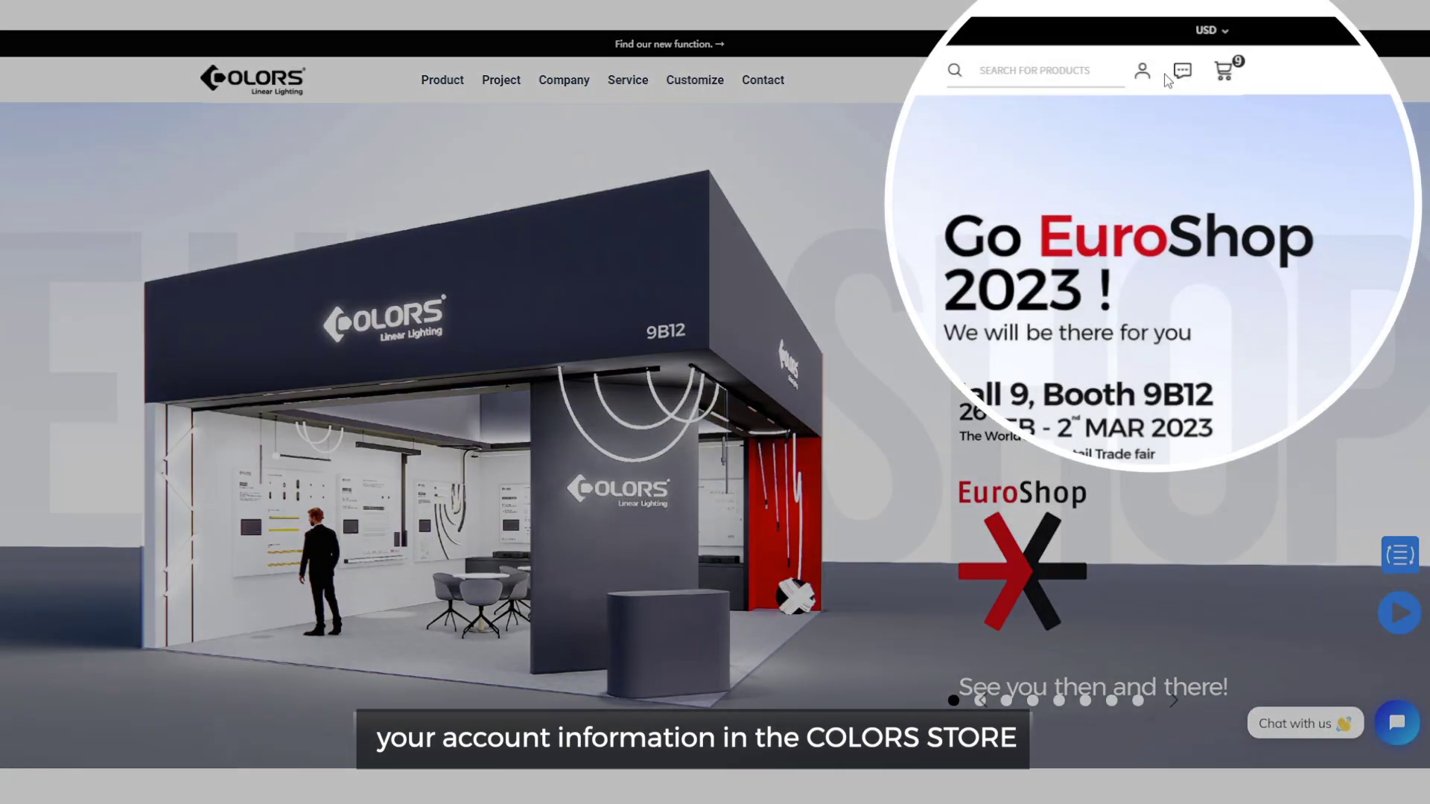
Step: On My Account, revise the account holder's first name and save it
mouse_move(1142, 82)
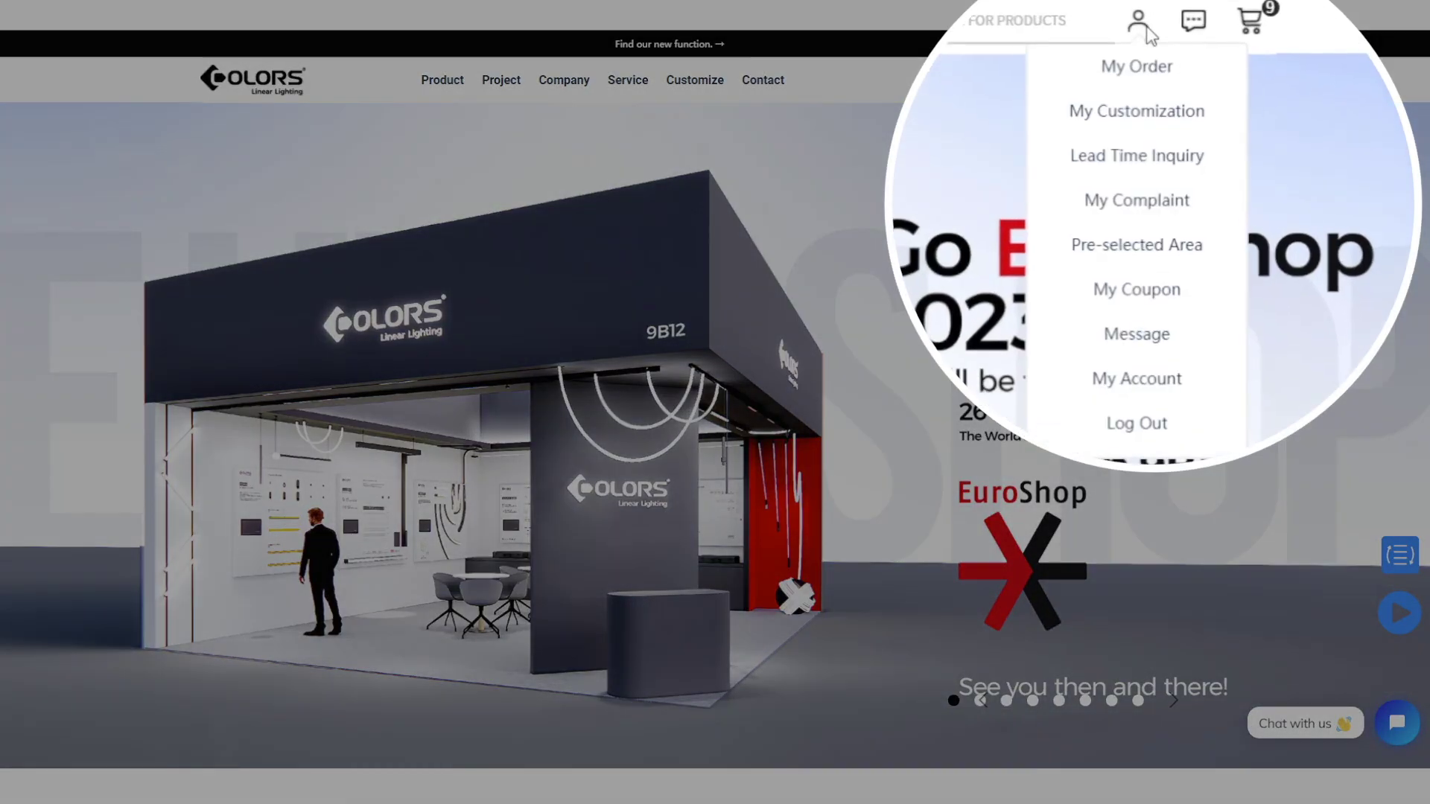
click(1135, 381)
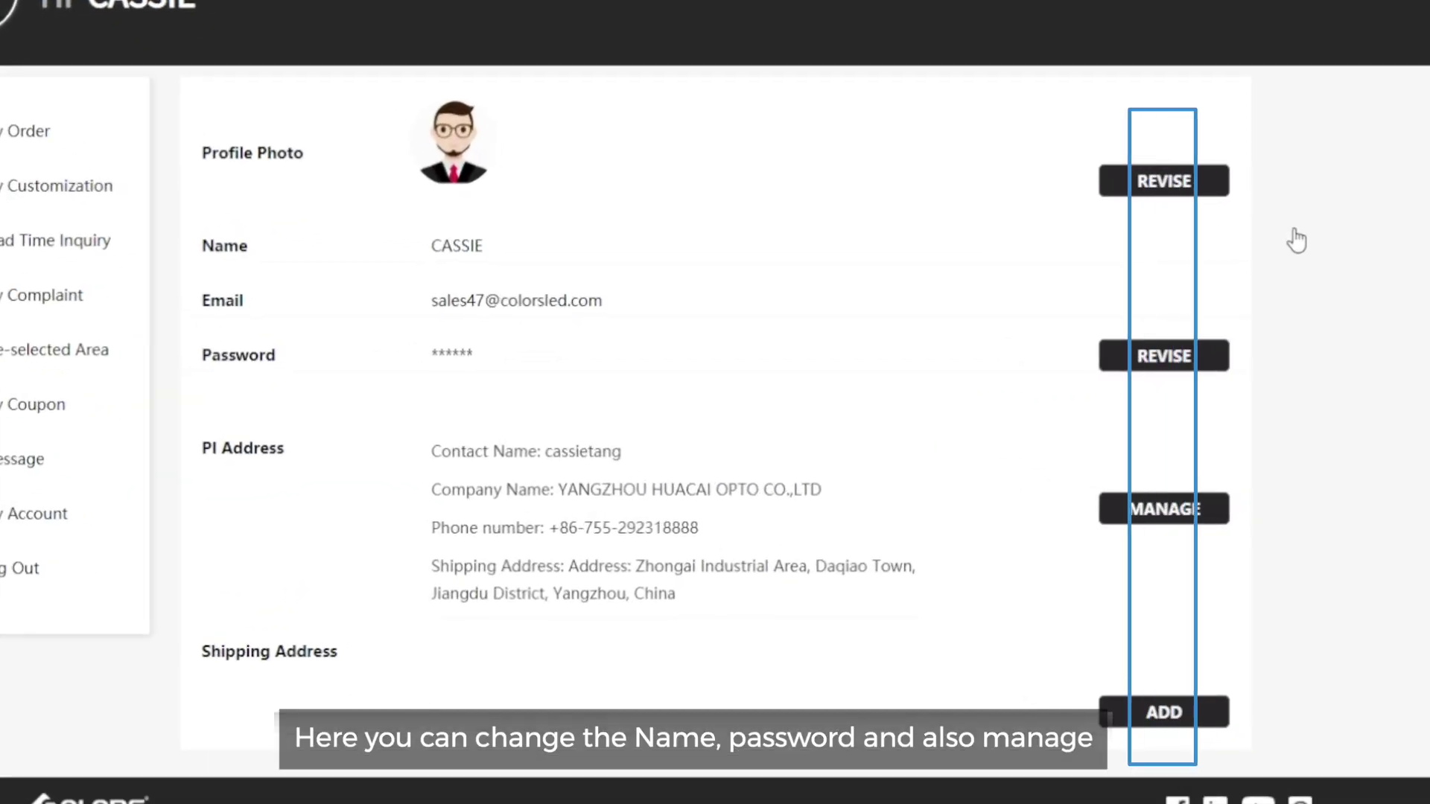
click(1061, 285)
drag(712, 355, 666, 358)
drag(613, 288, 565, 289)
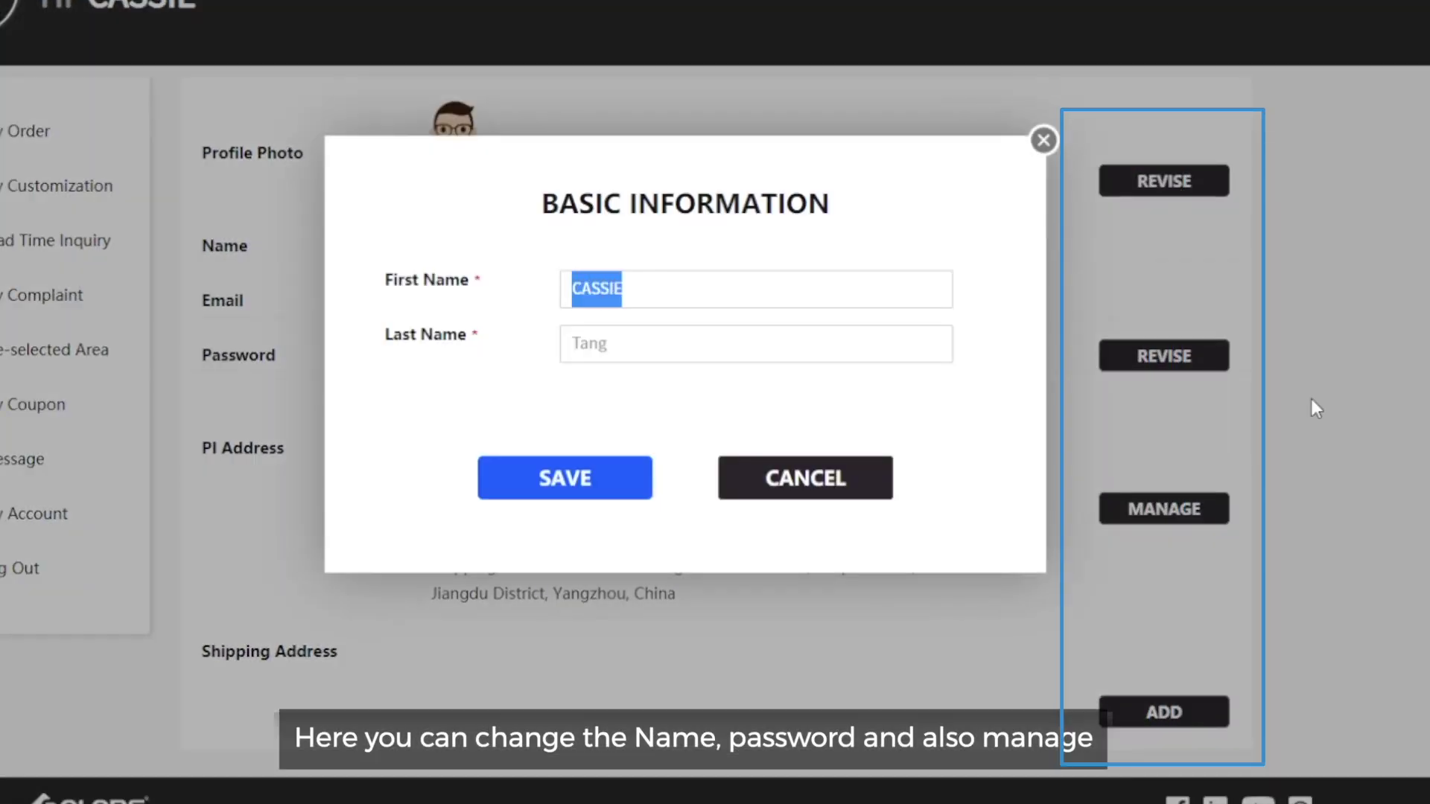
text(cassie)
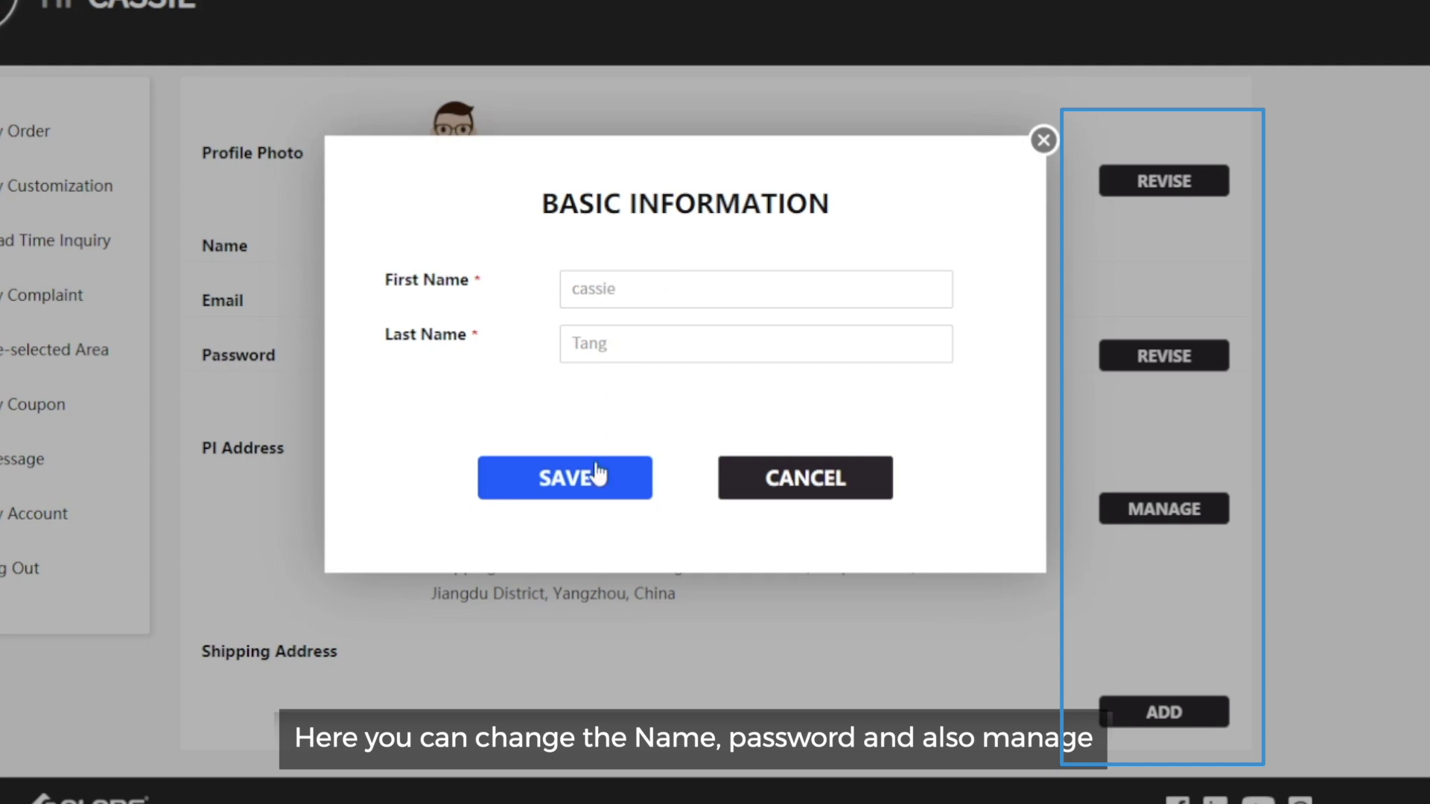
click(570, 477)
Step: Open the Change Password form and close it without changes
click(1179, 416)
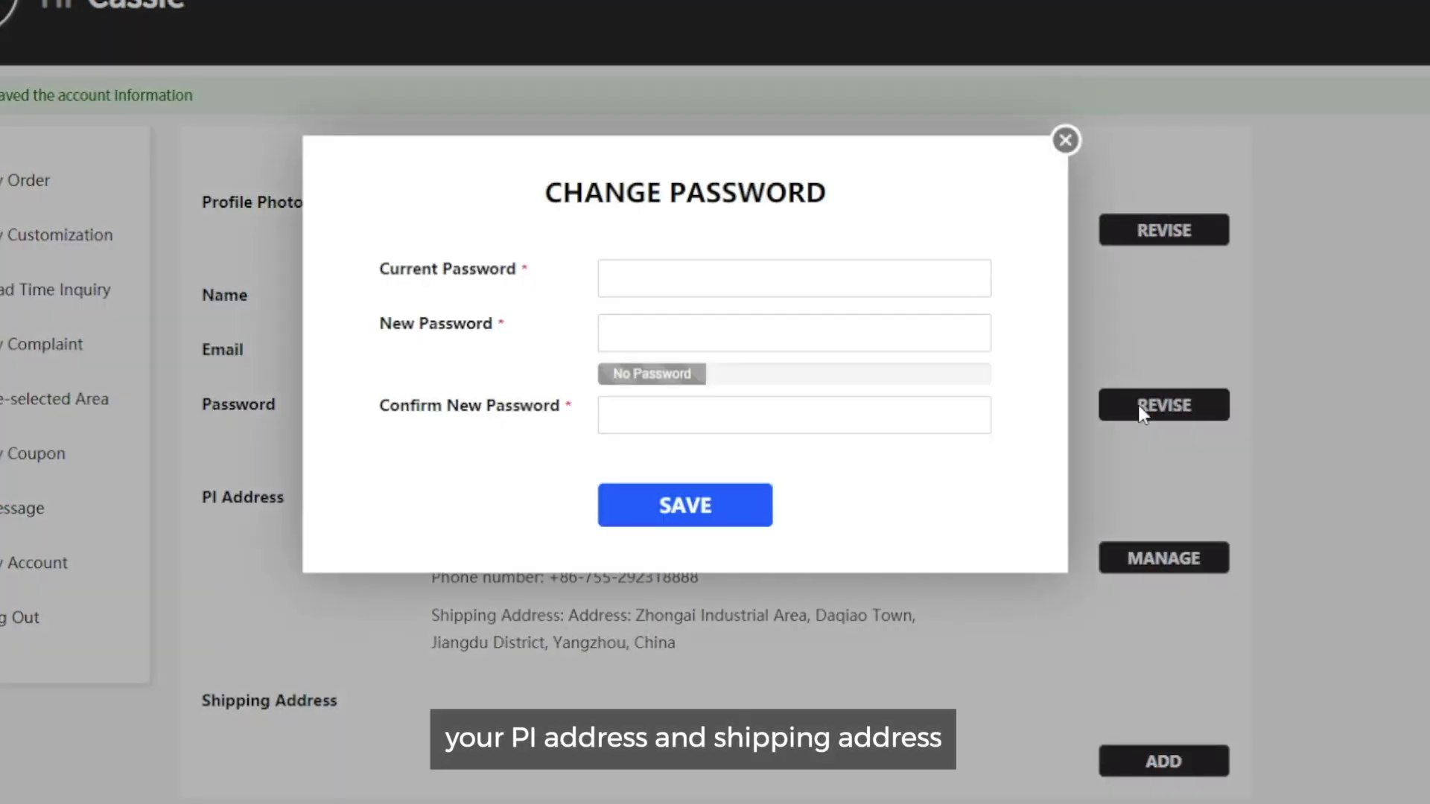
click(656, 410)
click(1065, 142)
Step: Re-save the PI address with the first name entered in capitals
scroll(1214, 447, down, 2)
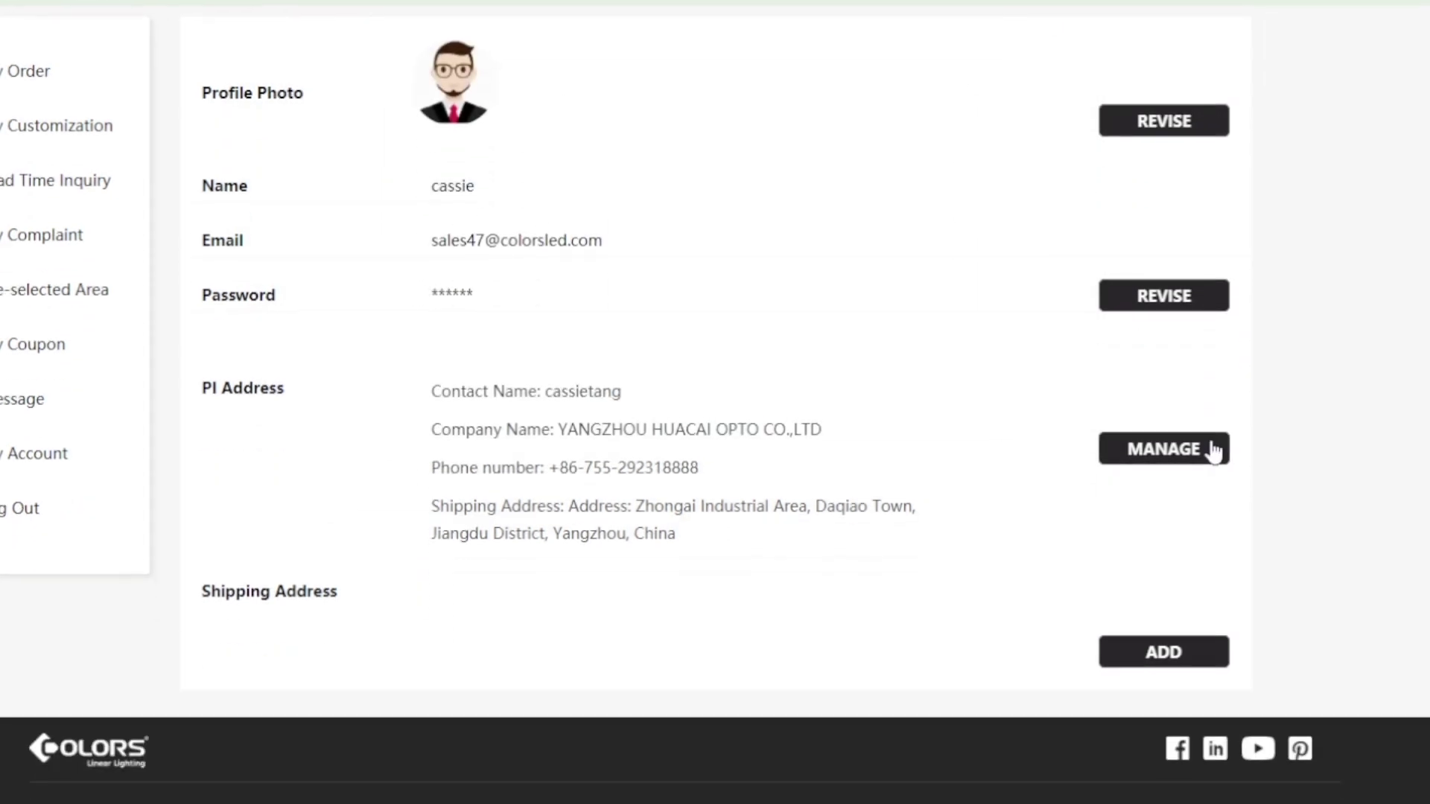
click(1187, 457)
text(CASSIE)
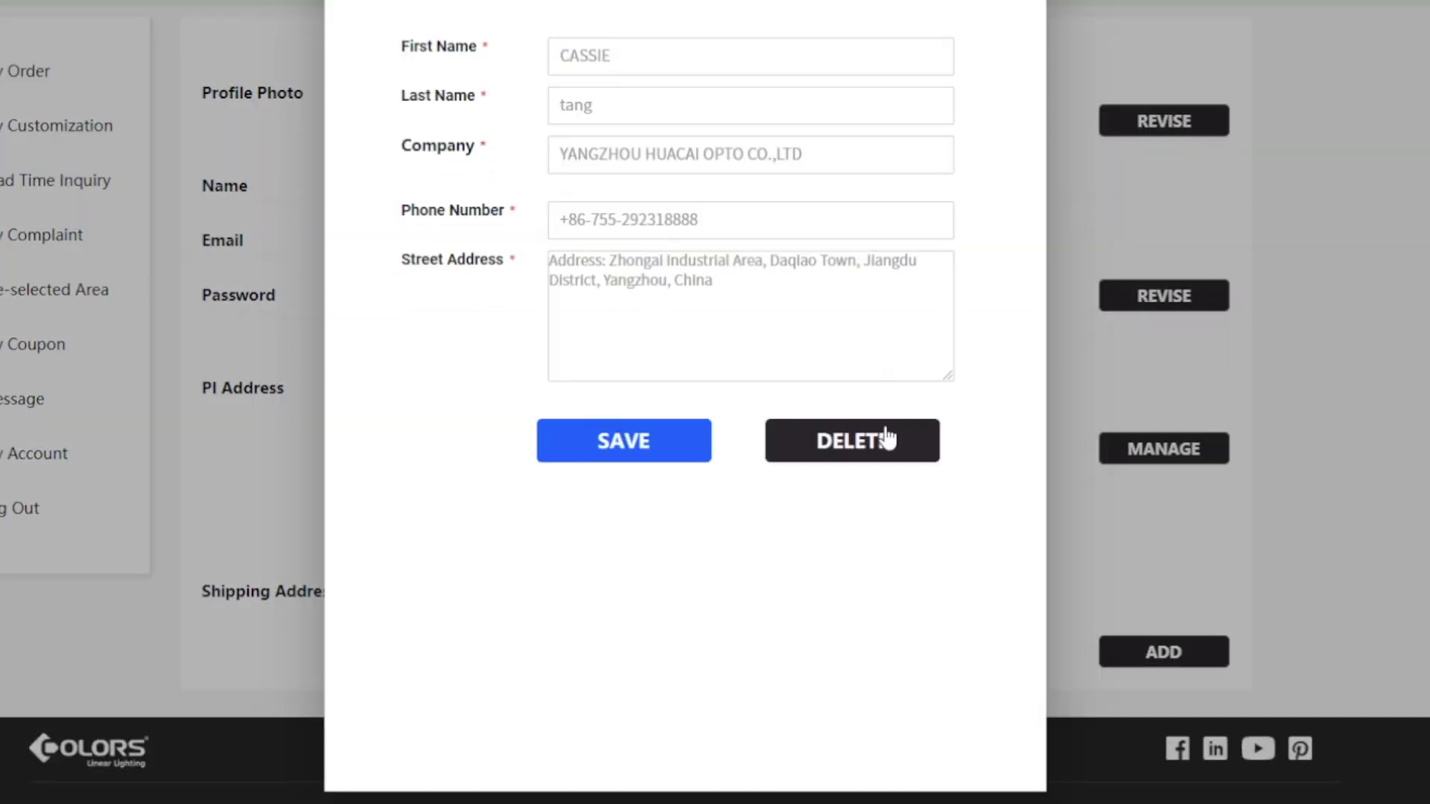
click(639, 438)
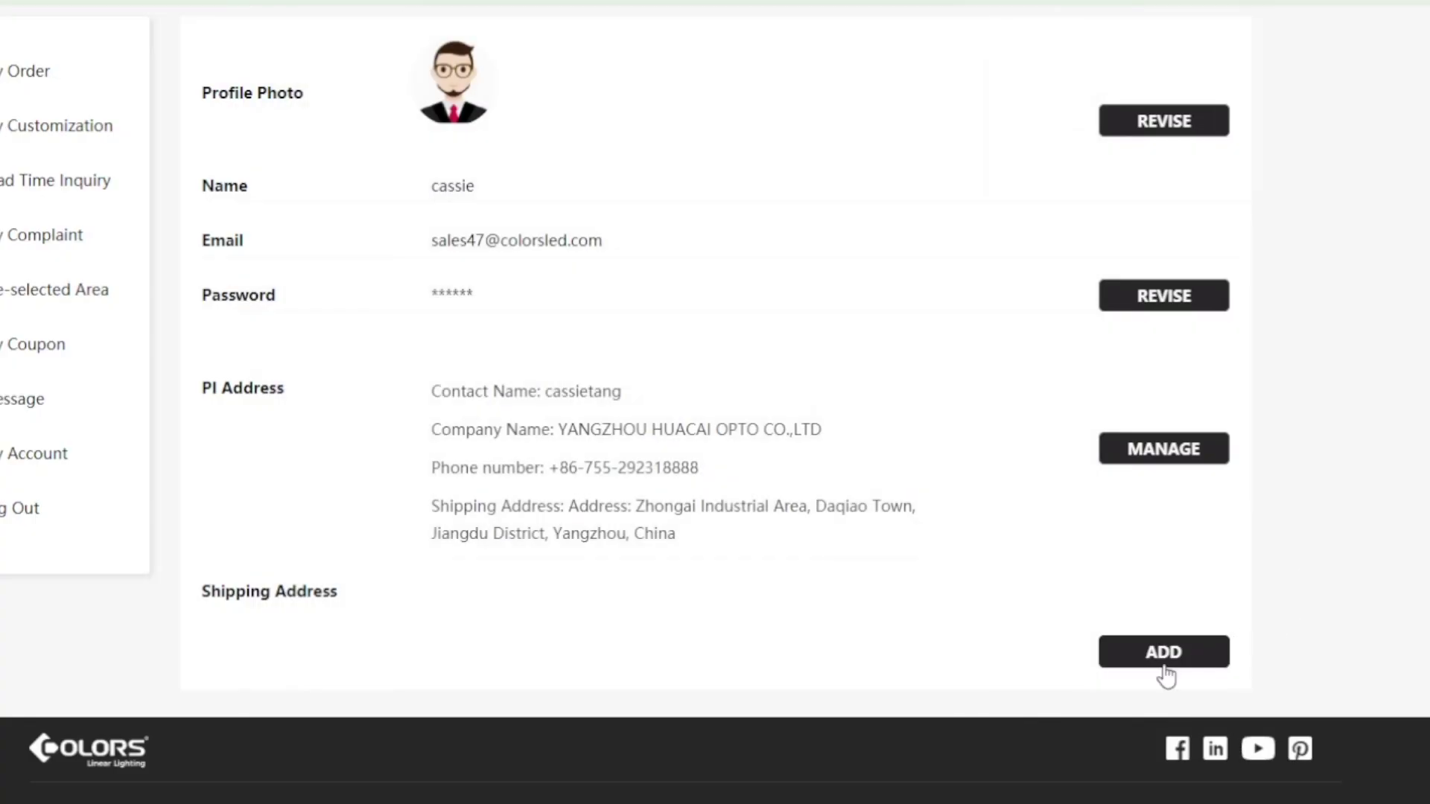
Step: Add a shipping address with company 'yangzhou huacai', plus the phone number and street address
click(1165, 653)
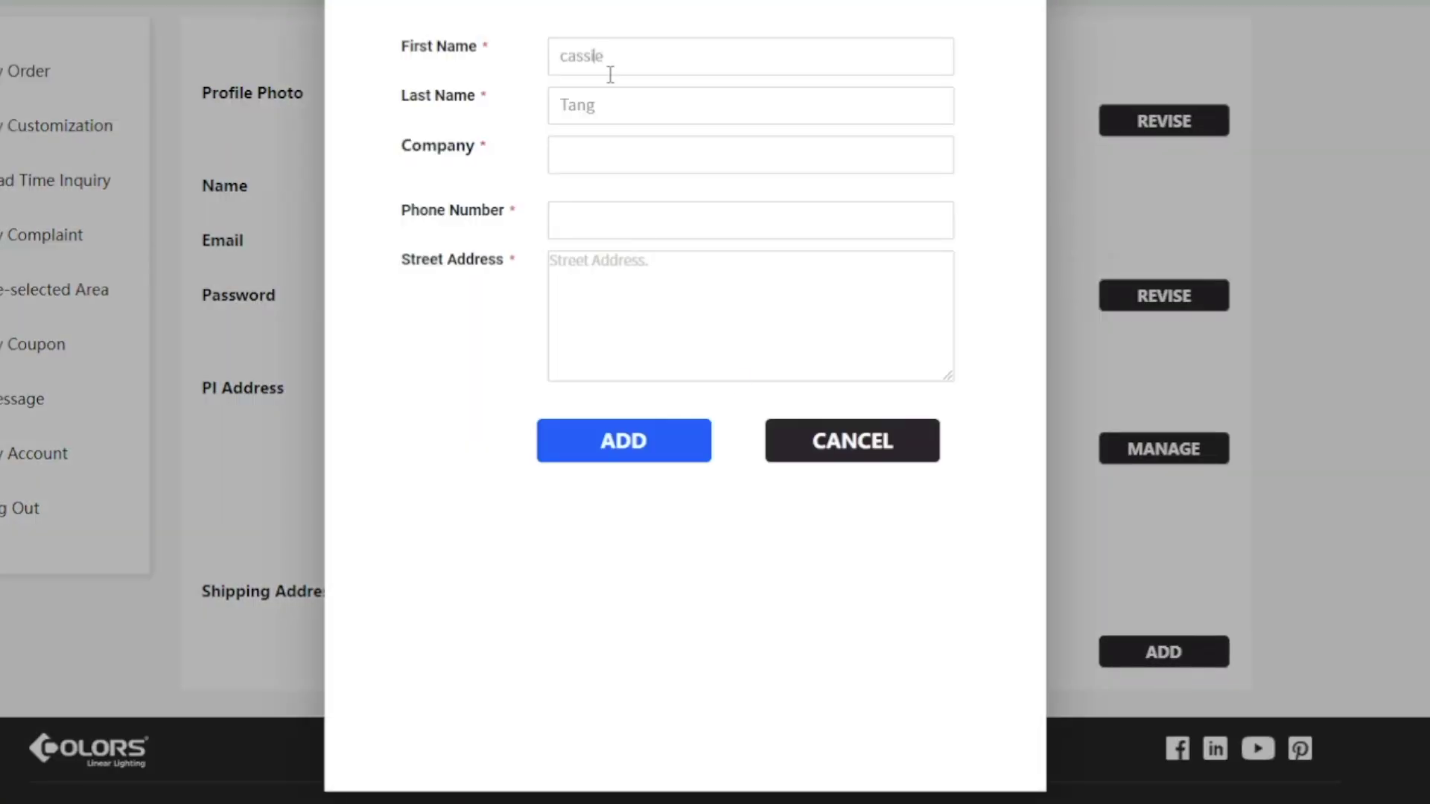
click(597, 156)
text(yangzhou huacai)
click(614, 221)
text(14568)
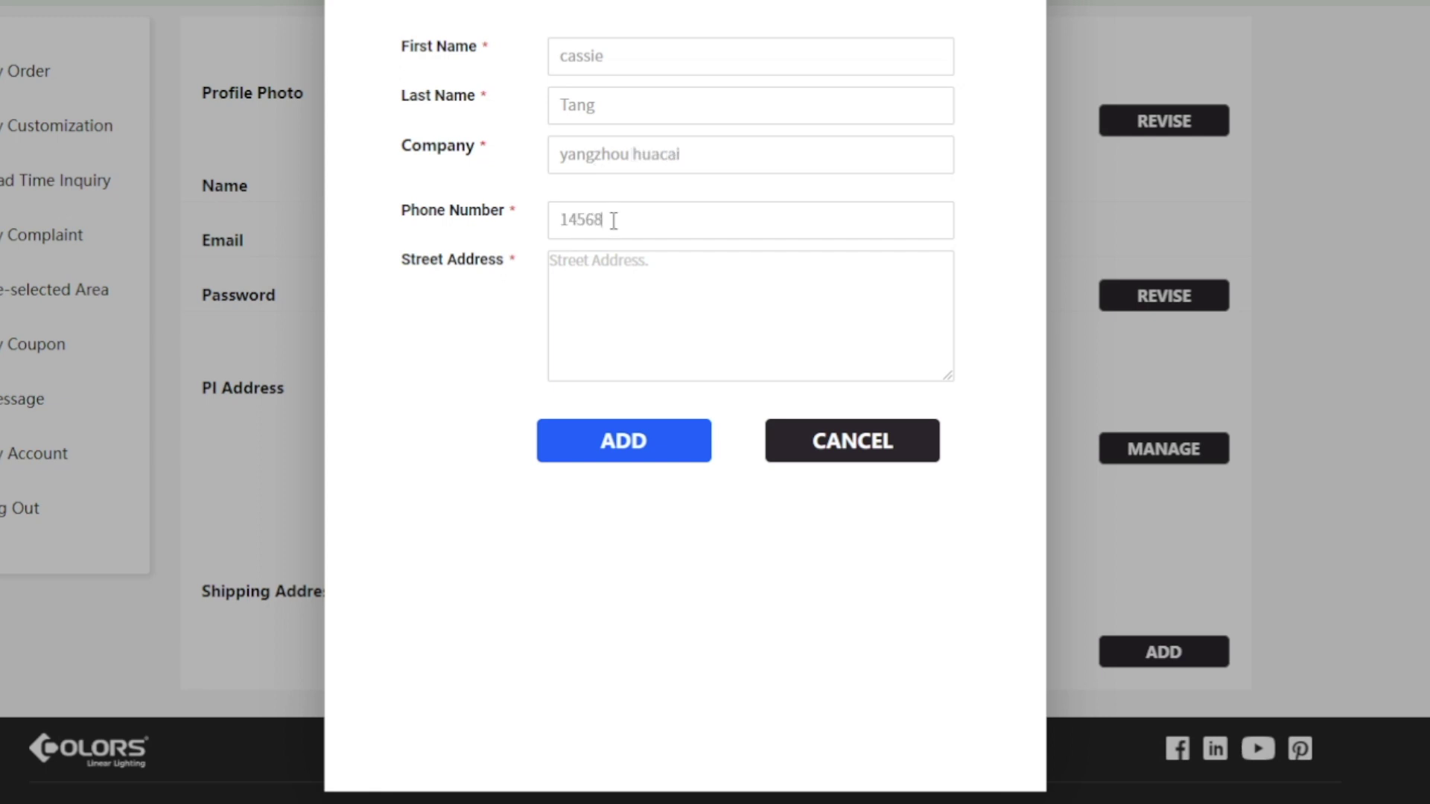
click(631, 265)
text(yangzhou)
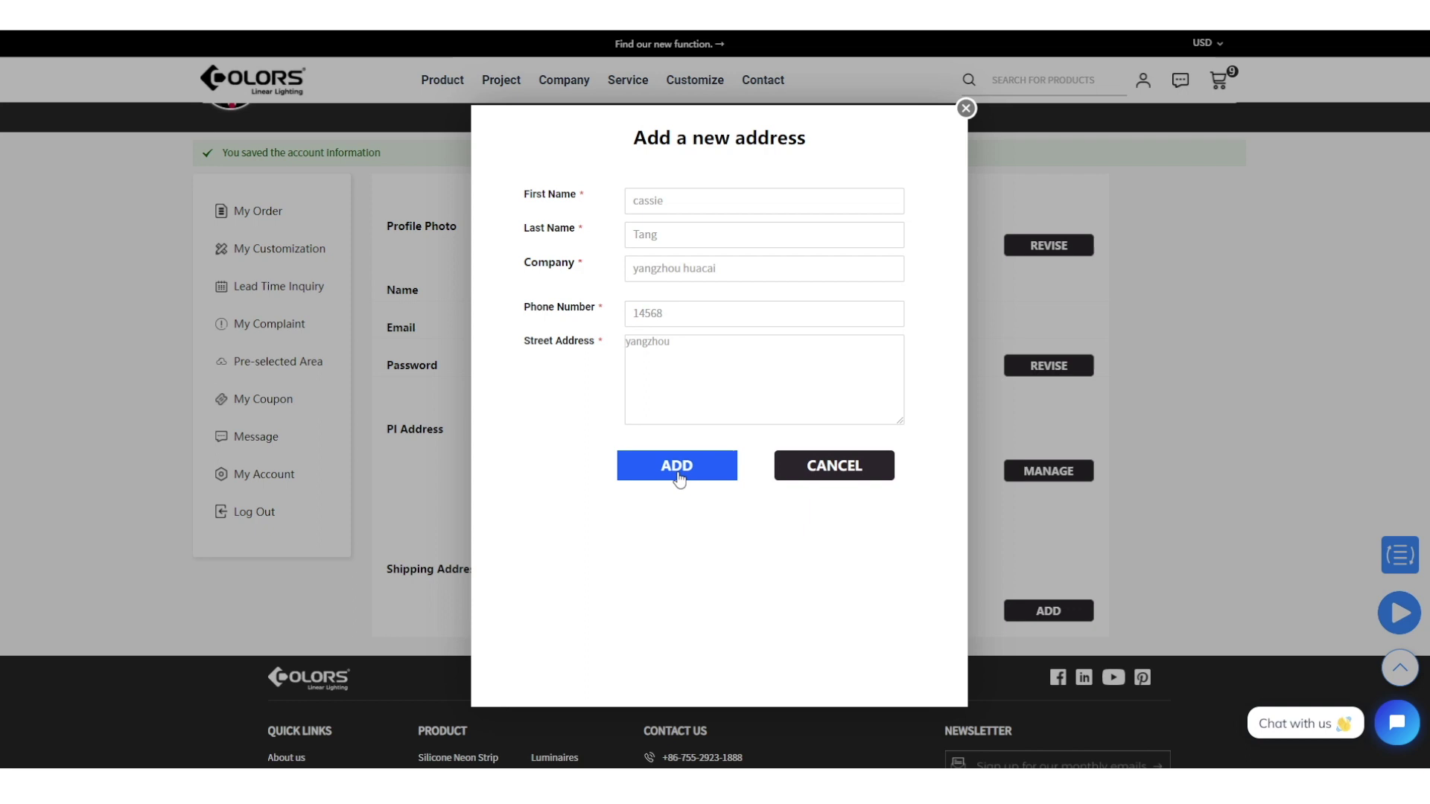
click(678, 466)
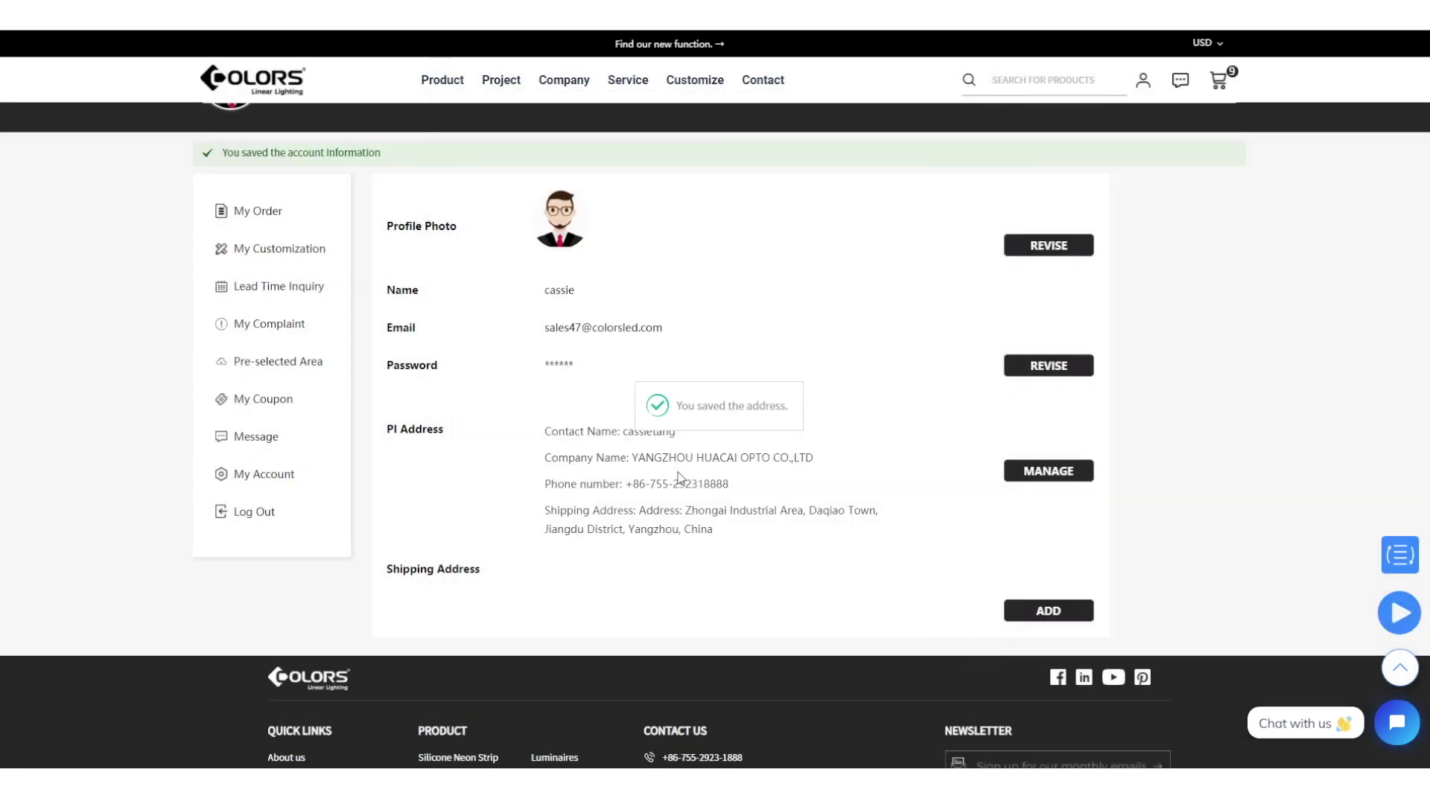